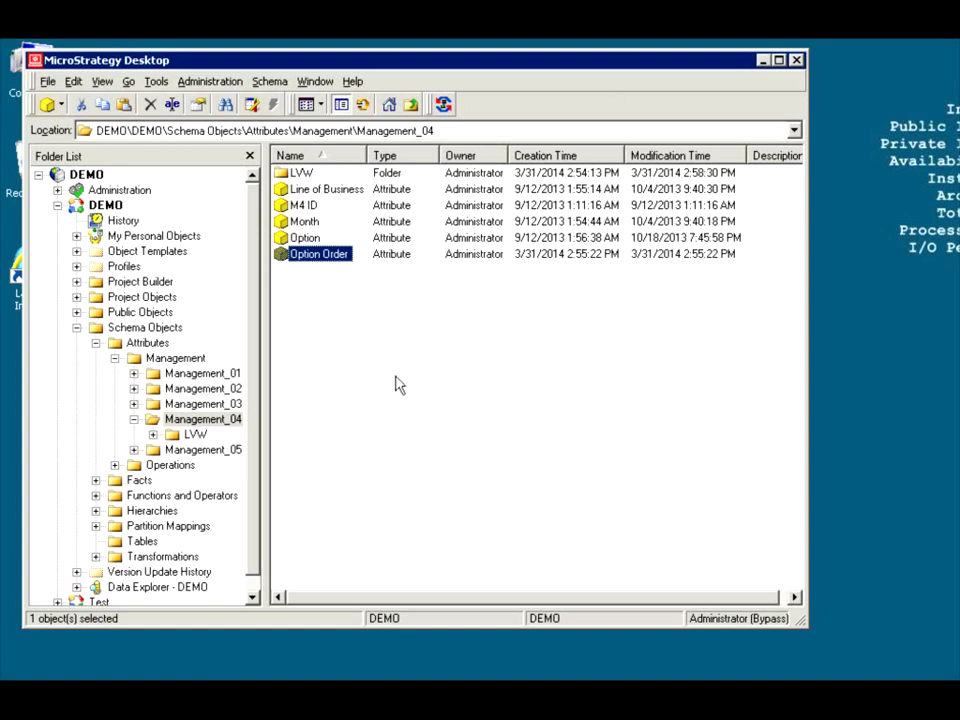
# Open the Warehouse Catalog with TRANSACTION_SERVICES_INSTANCE as the database instance.
pyautogui.click(269, 83)
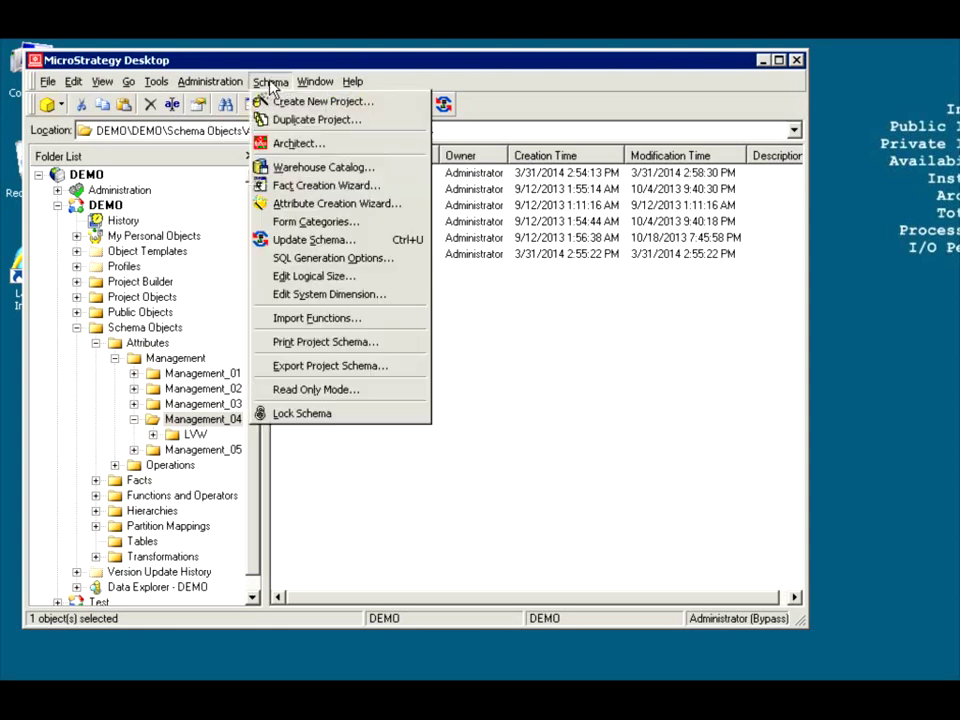
pyautogui.click(330, 170)
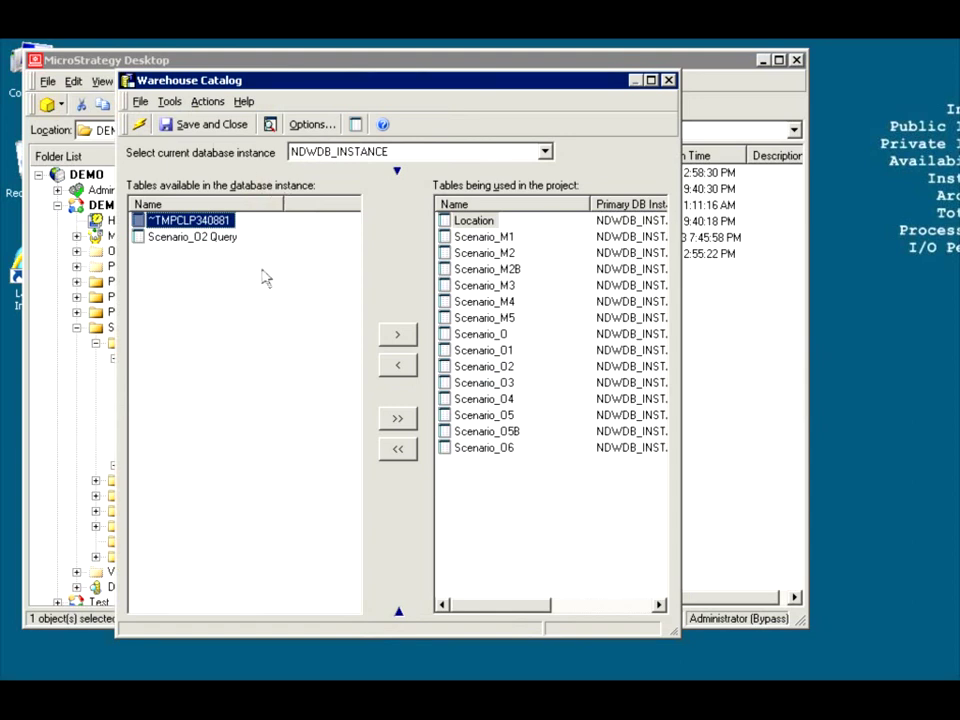
pyautogui.click(336, 158)
pyautogui.click(336, 158)
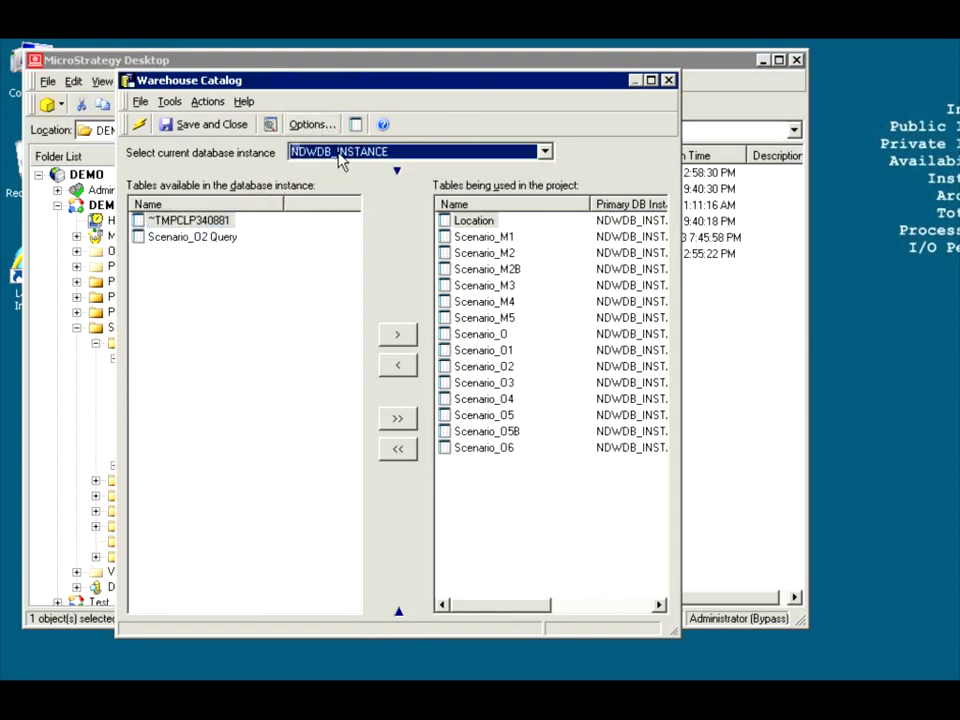
pyautogui.click(333, 158)
pyautogui.press('Down')
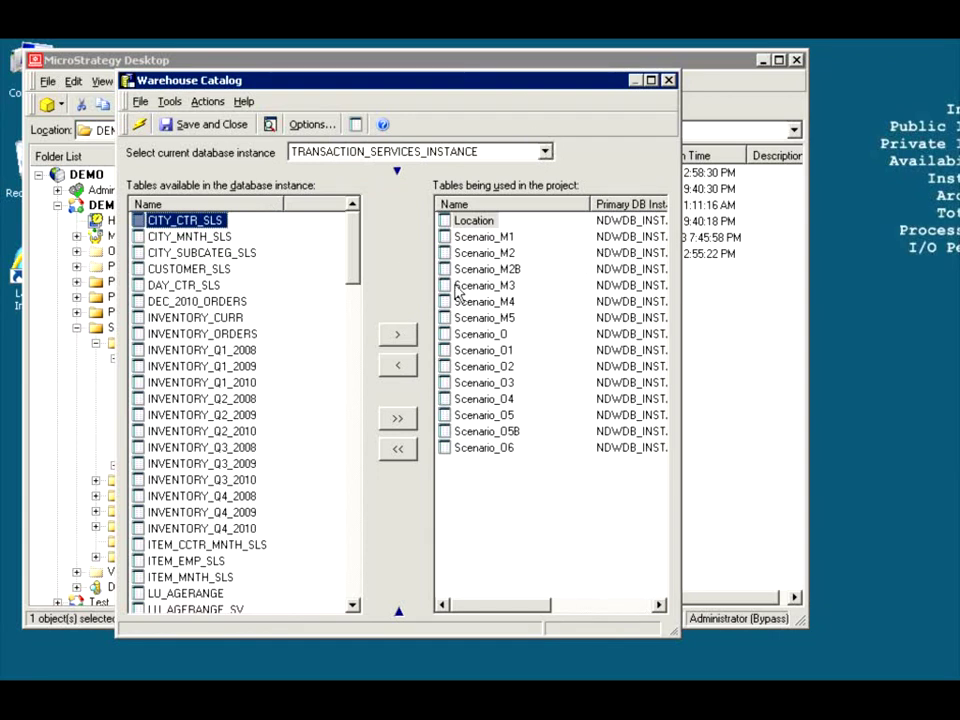
# Add INVENTORY_Q2_2008 to the project tables, then remove it again.
pyautogui.click(152, 399)
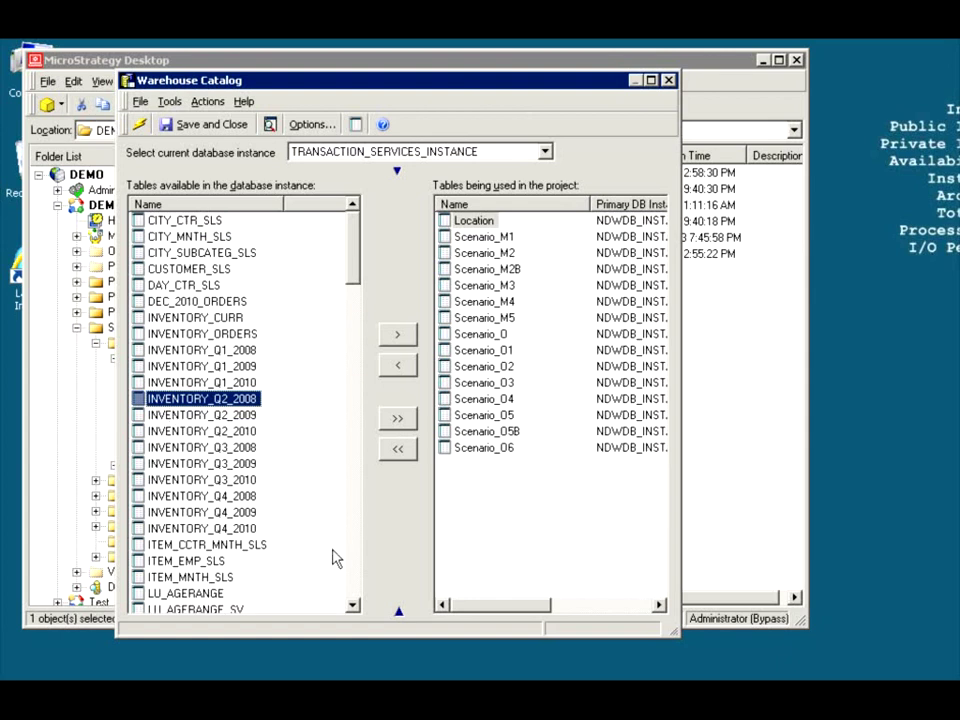
pyautogui.click(398, 338)
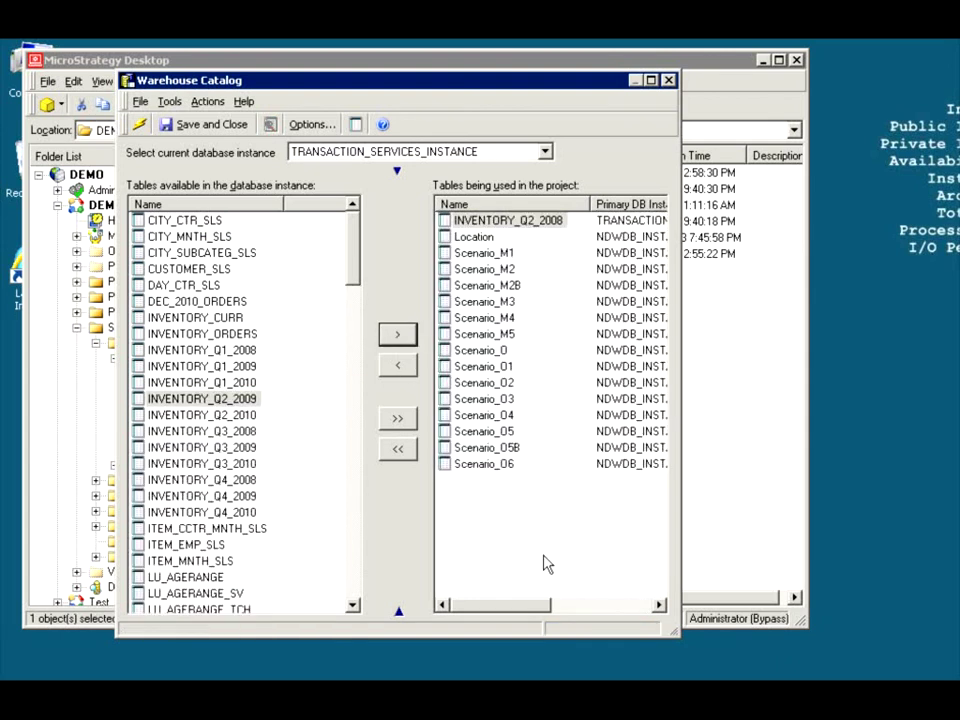
pyautogui.click(470, 222)
pyautogui.click(404, 365)
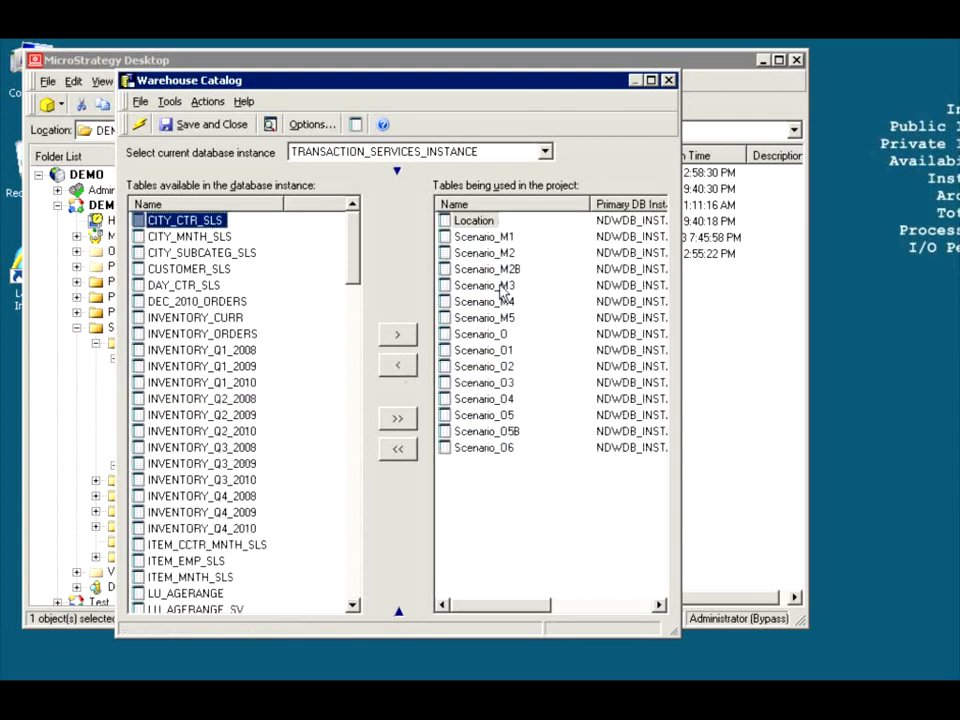
# Check Scenario_M2B's table structure, update it from the warehouse, then save and close the catalog.
pyautogui.rightClick(469, 274)
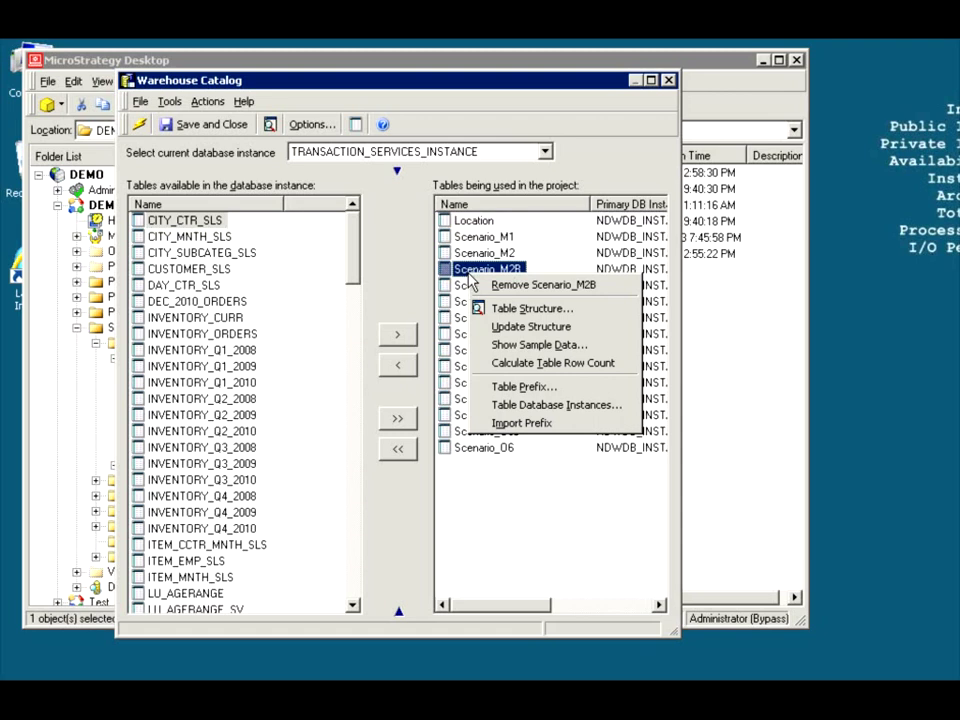
pyautogui.click(530, 308)
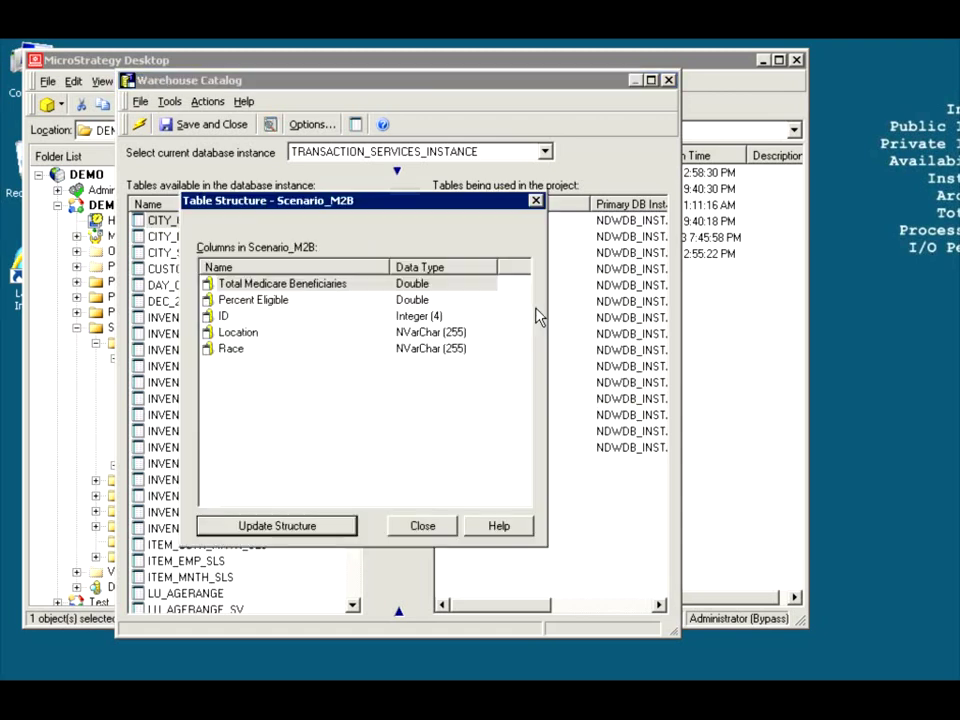
pyautogui.click(416, 528)
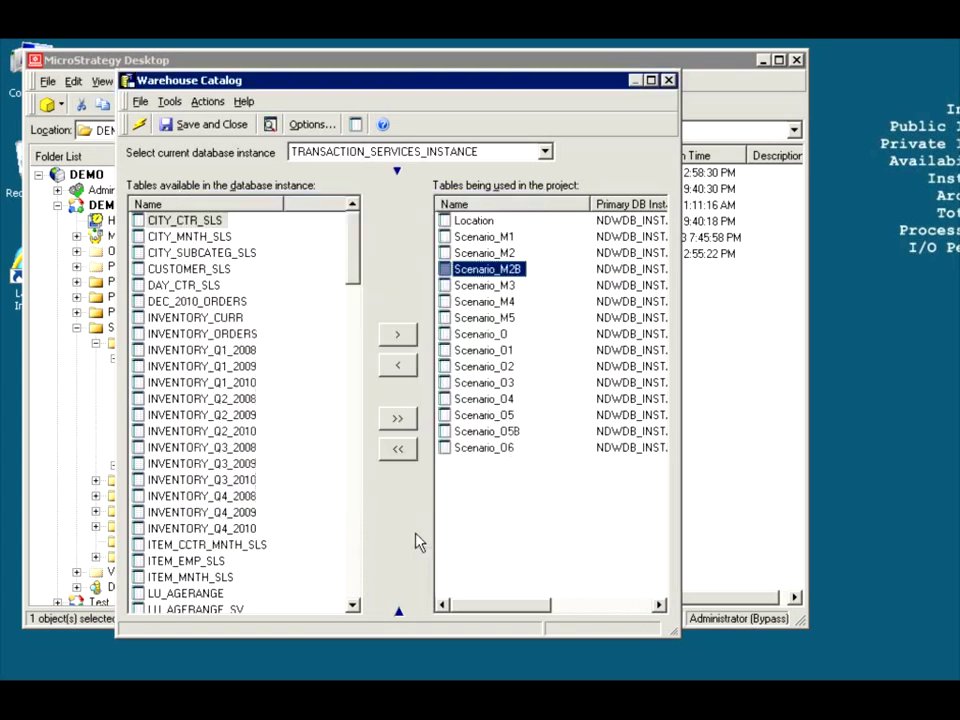
pyautogui.rightClick(478, 269)
pyautogui.click(538, 320)
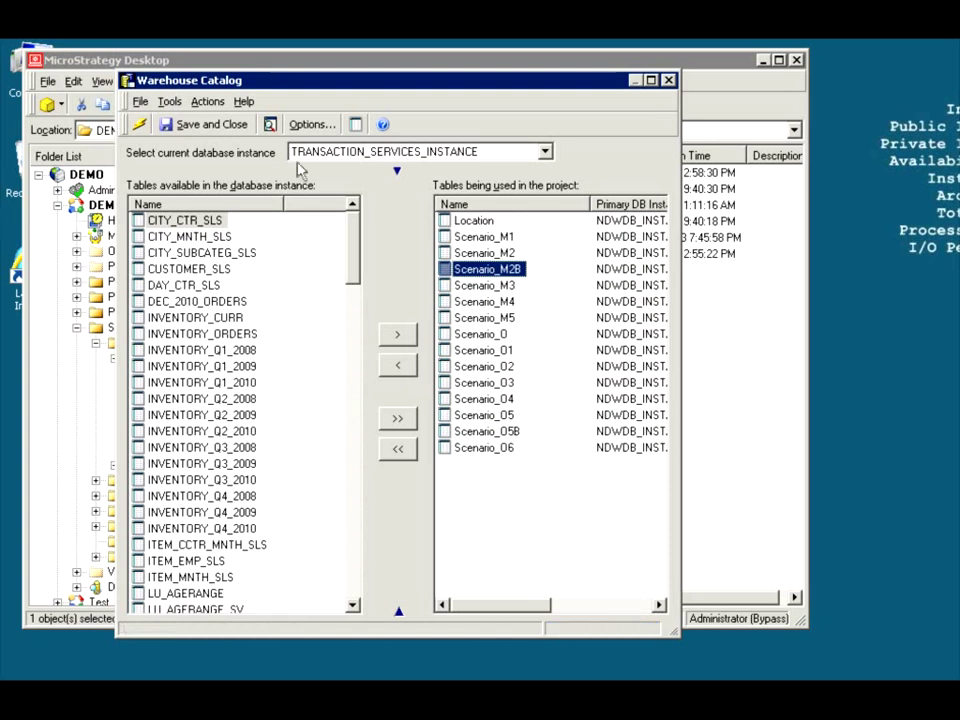
pyautogui.click(210, 126)
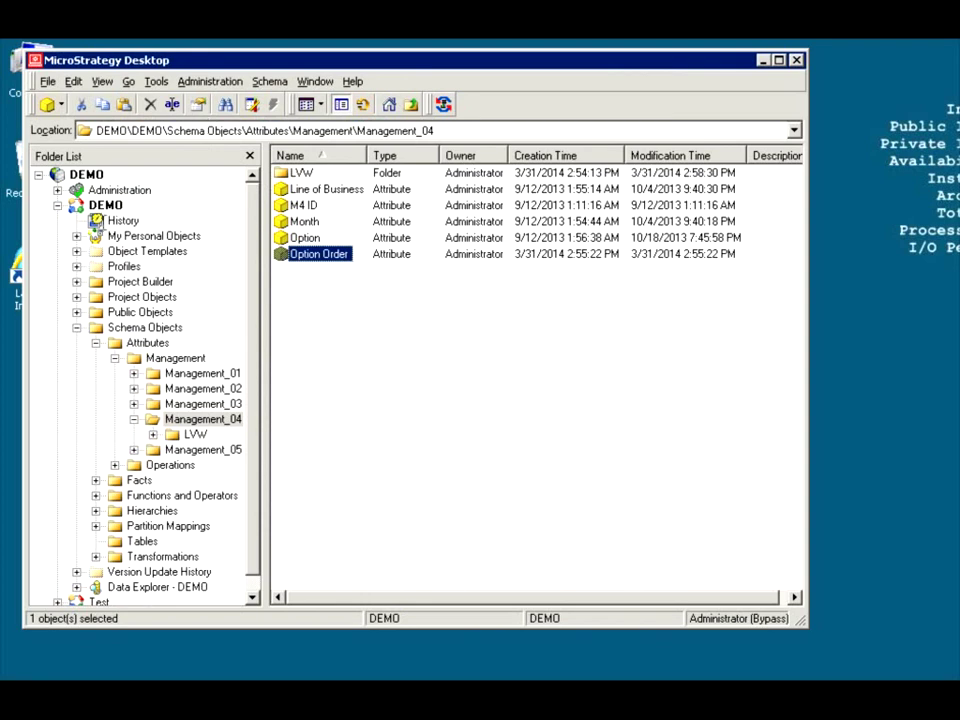
# Show the Tables folder under Schema Objects with its 16 logical tables.
pyautogui.click(138, 541)
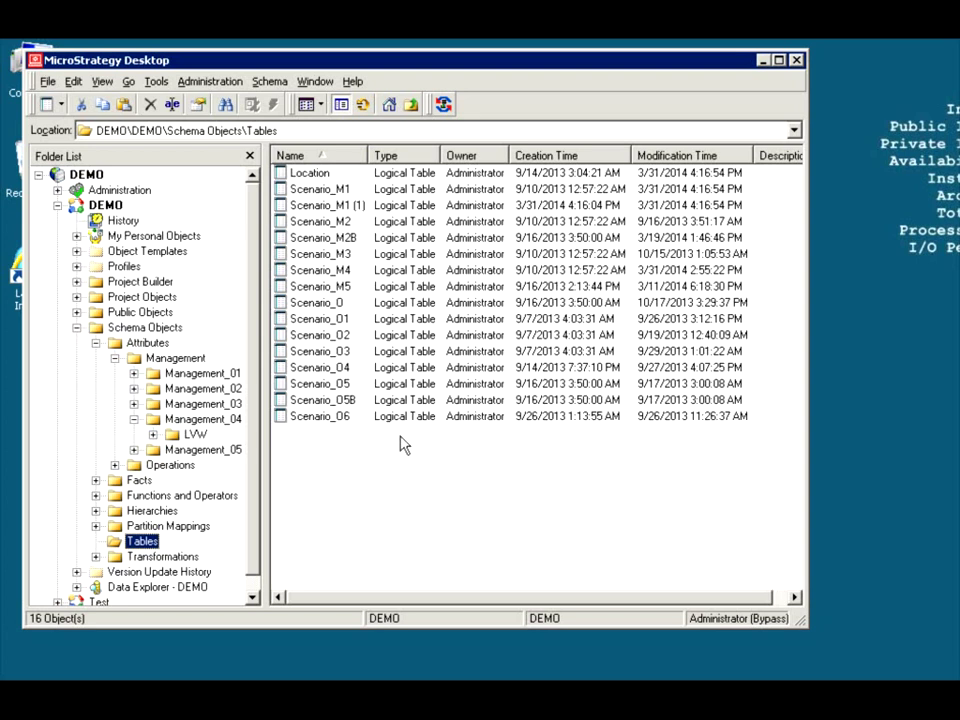
# Try deleting Scenario_M1 (1) and search for its dependent objects.
pyautogui.click(322, 206)
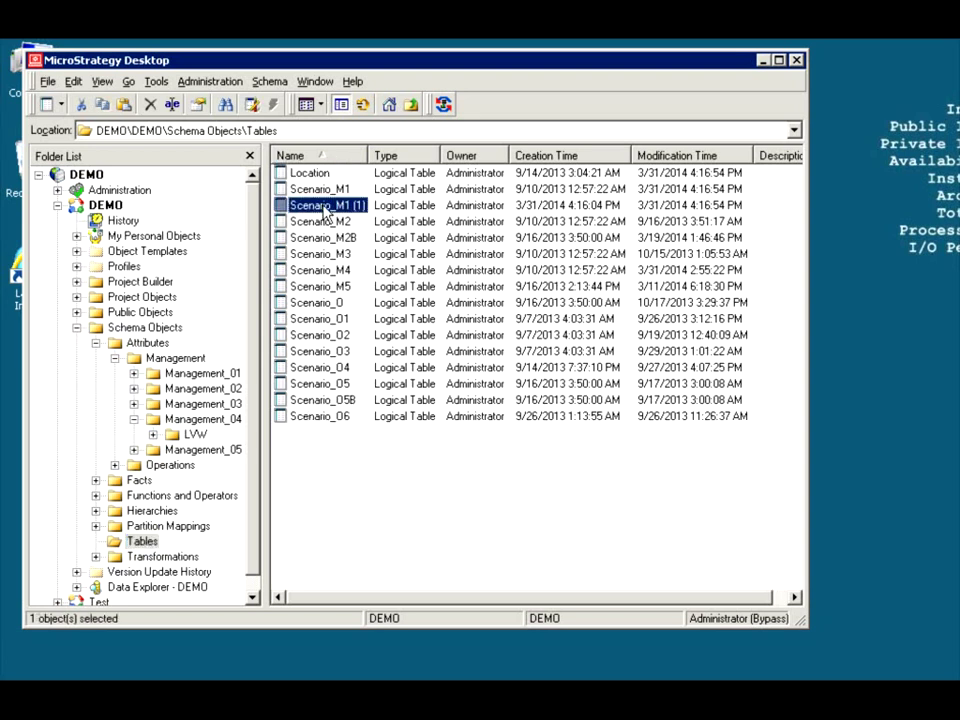
pyautogui.press('Delete')
pyautogui.press('Return')
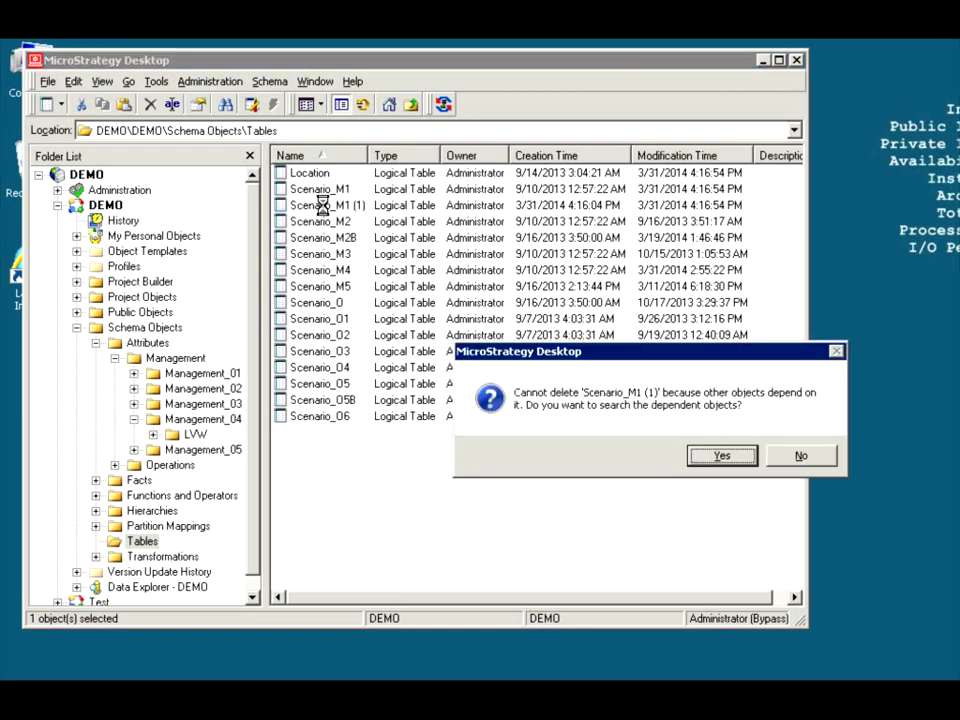
pyautogui.click(716, 459)
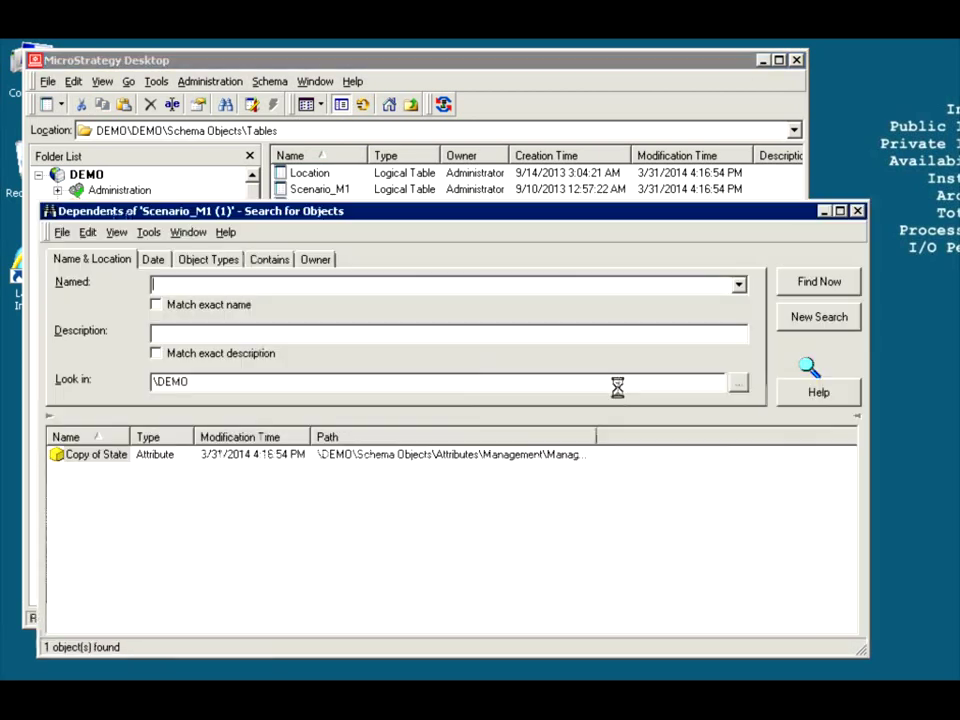
# Rename the dependent attribute Copy of State to 'xdf'.
pyautogui.click(120, 455)
pyautogui.press('F2')
pyautogui.write('xdf')
pyautogui.press('Return')
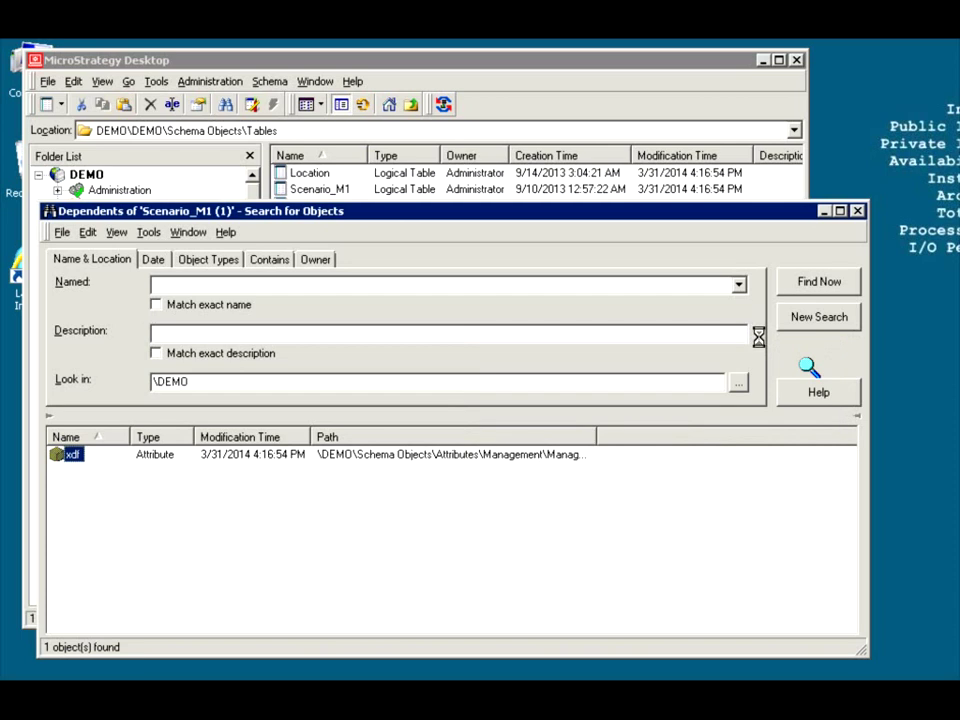
# Close the dependents search and delete Scenario_M1 (1), leaving 15 tables.
pyautogui.click(857, 211)
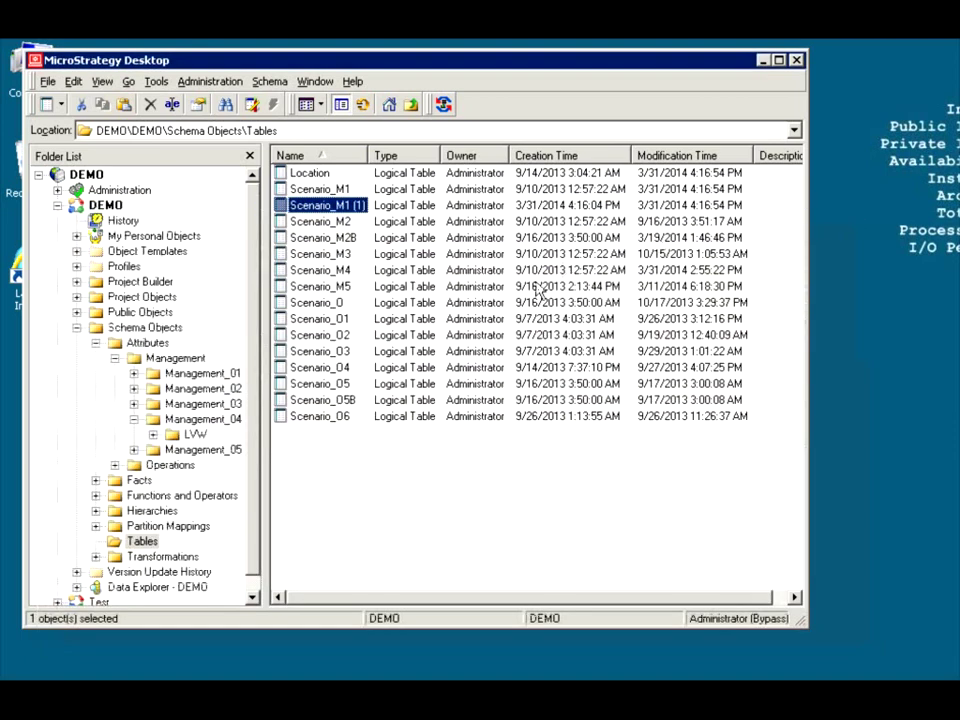
pyautogui.press('Delete')
pyautogui.press('Return')
pyautogui.click(336, 204)
pyautogui.click(322, 189)
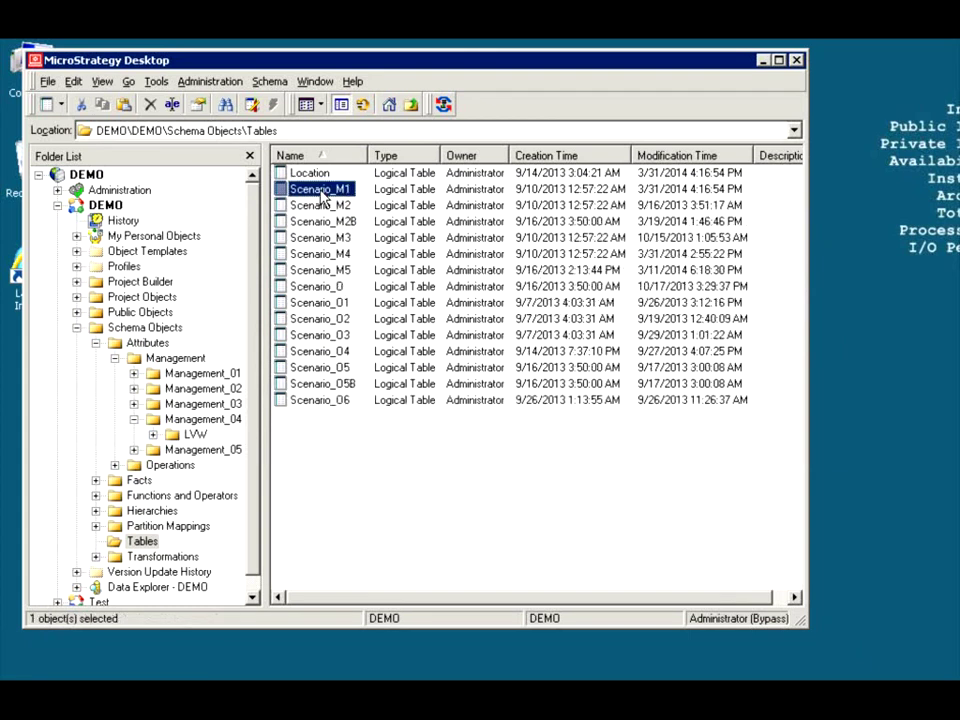
pyautogui.rightClick(322, 195)
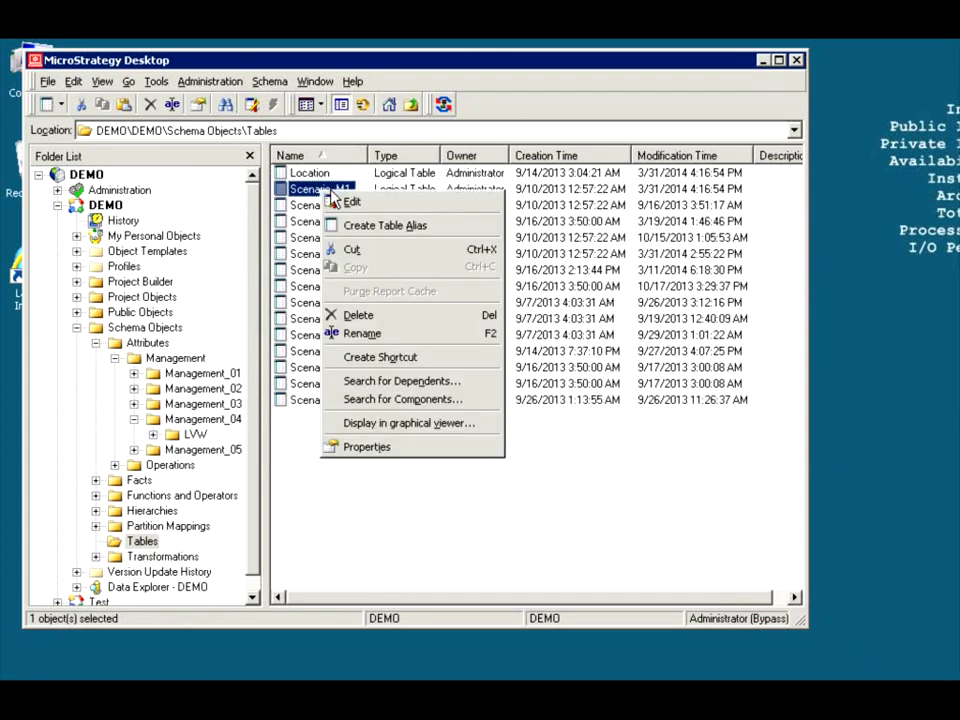
pyautogui.click(401, 381)
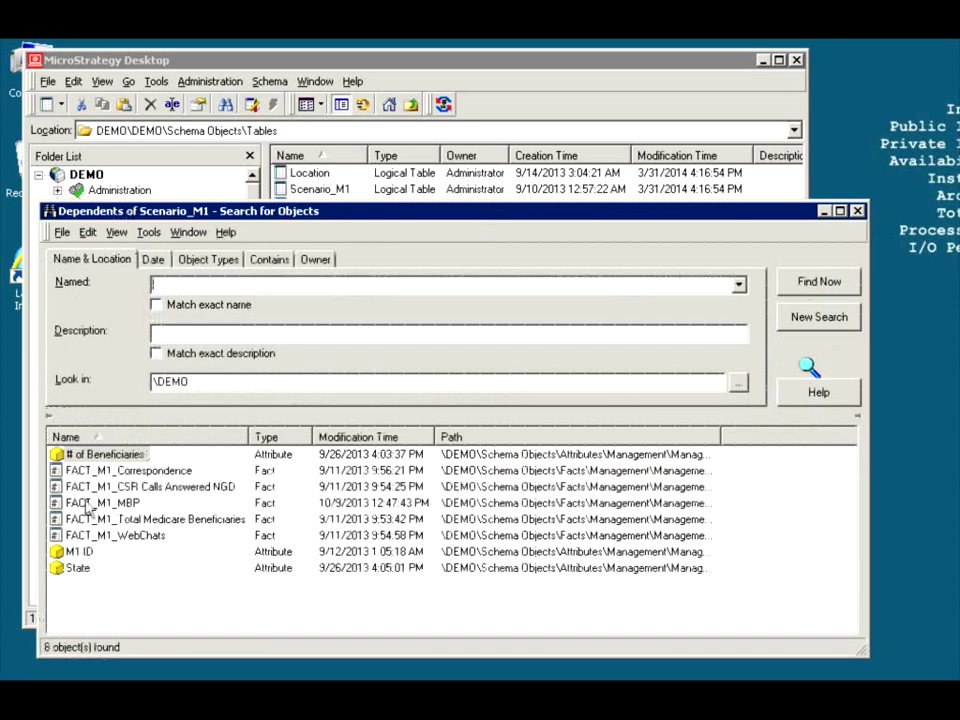
pyautogui.click(78, 567)
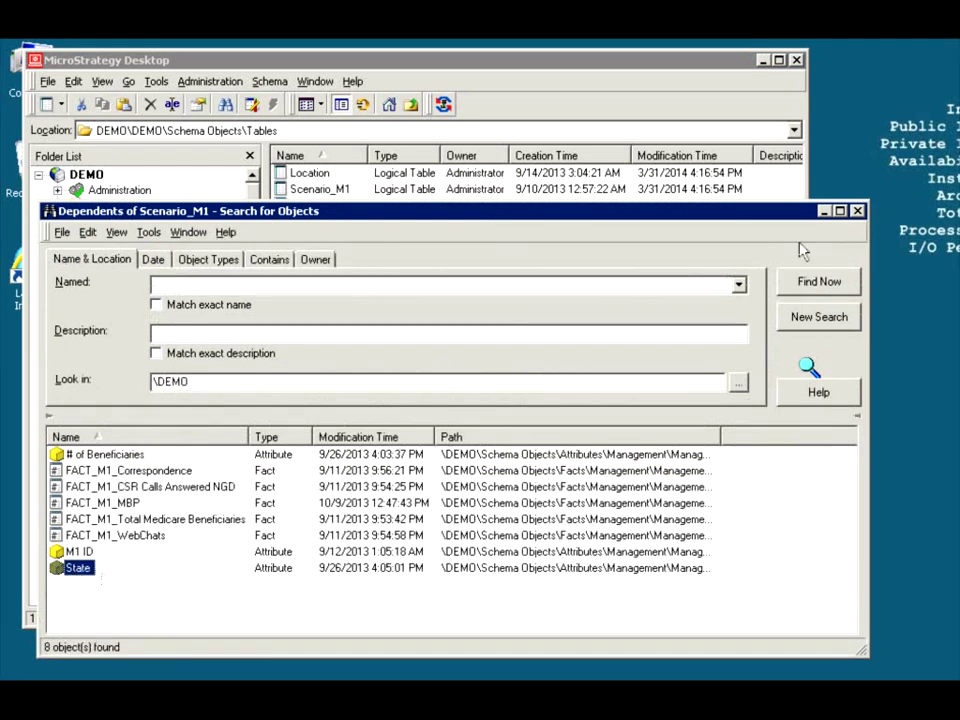
pyautogui.hotkey('alt', 'F4')
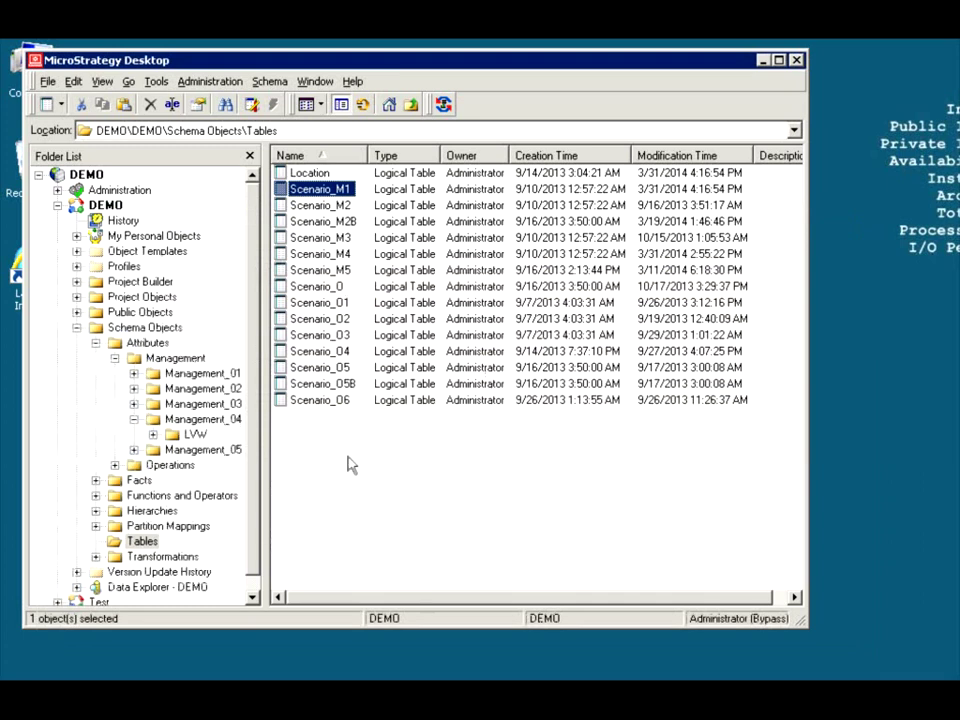
# Create a new report from the Blank Report template.
pyautogui.rightClick(314, 455)
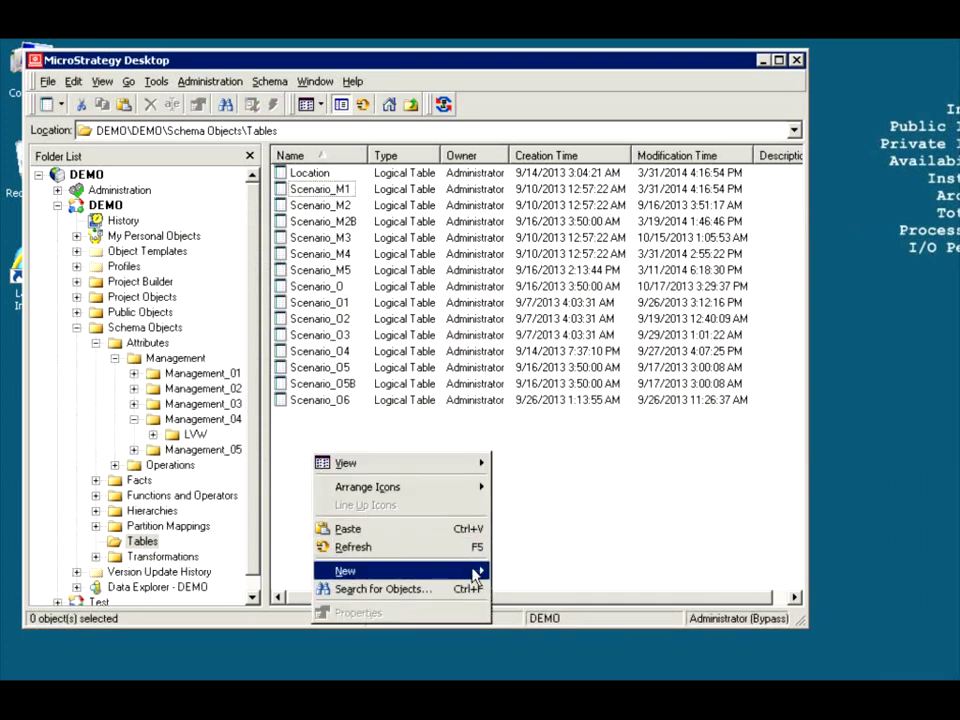
pyautogui.moveTo(476, 577)
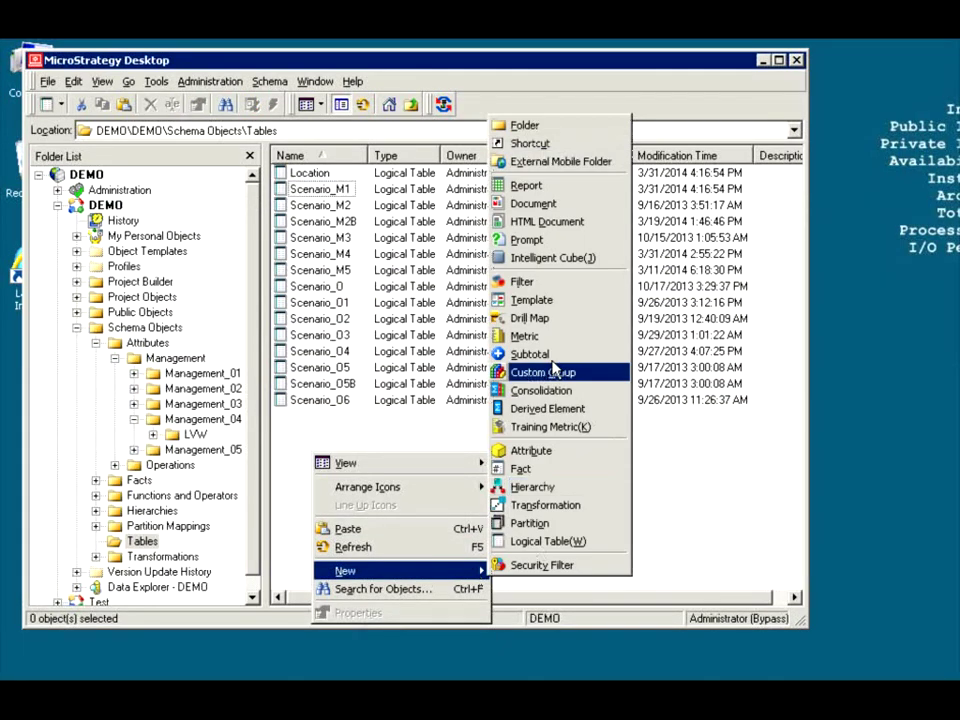
pyautogui.click(525, 185)
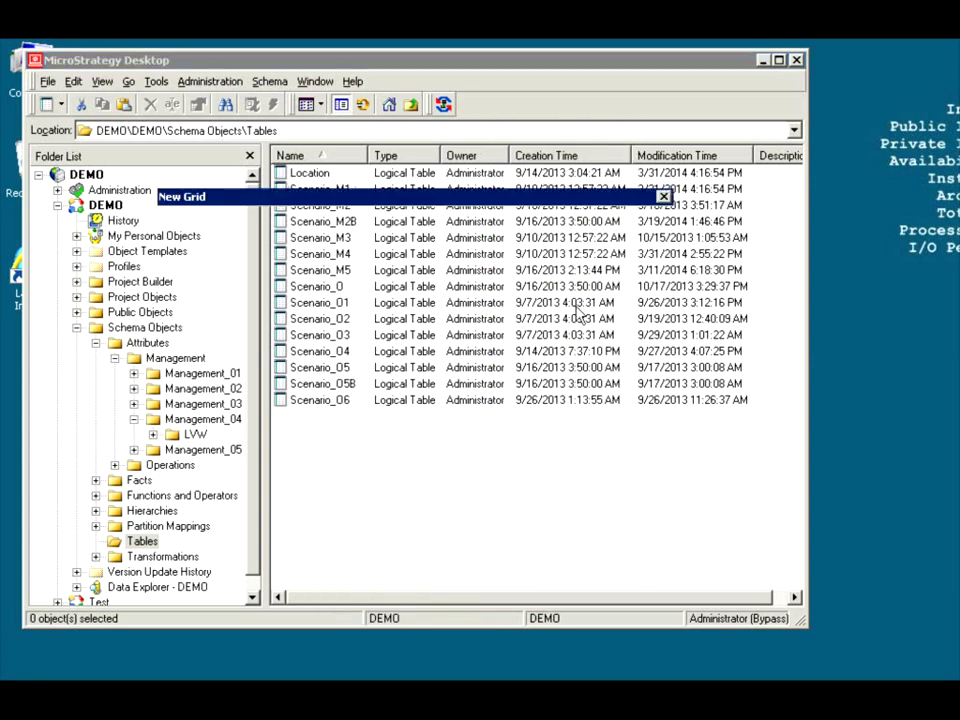
pyautogui.click(476, 474)
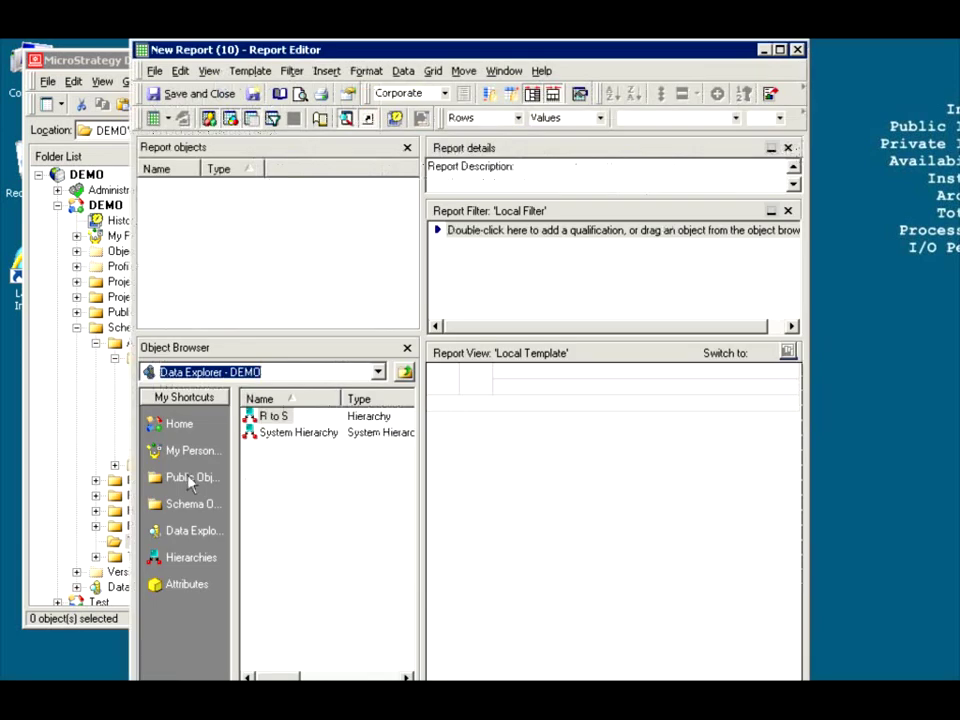
# Add the State attribute from Public Objects > Attributes > Management > Management_01 to the report.
pyautogui.click(175, 477)
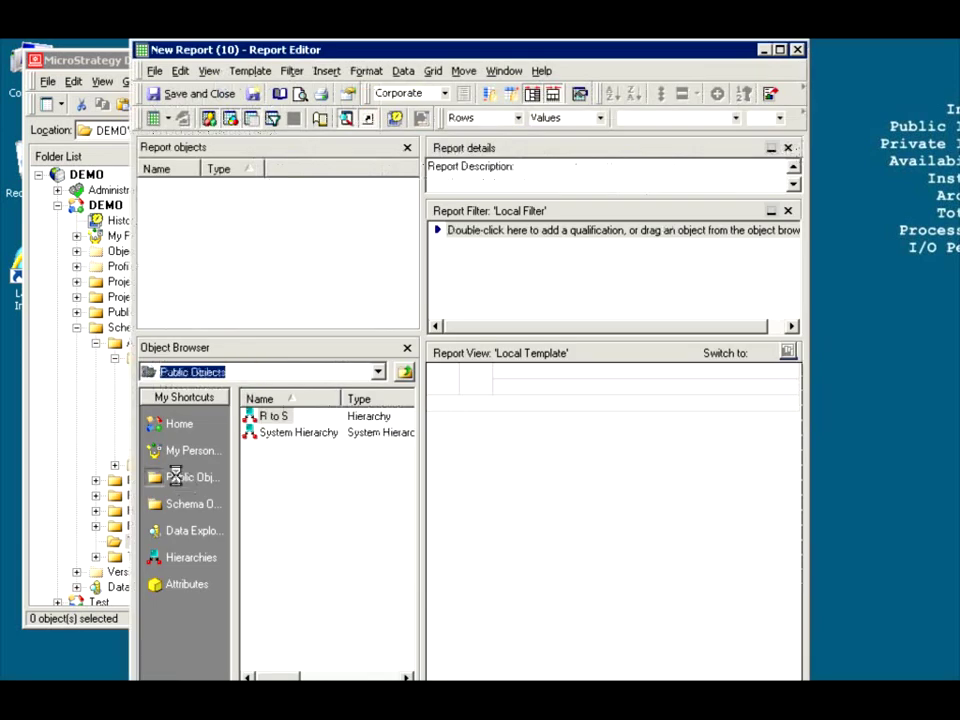
pyautogui.click(172, 584)
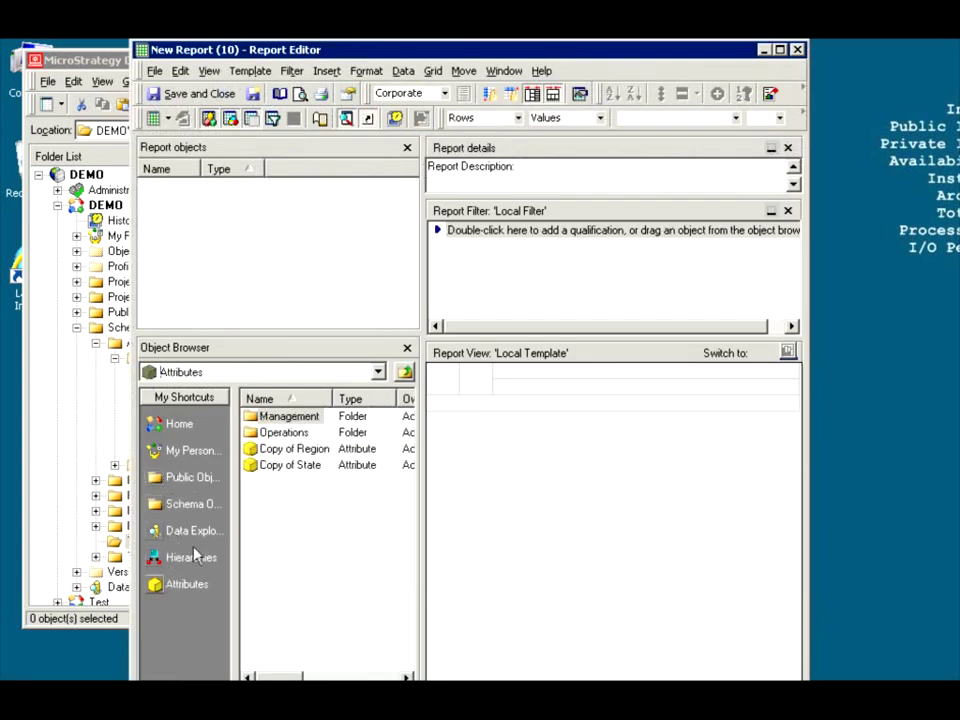
pyautogui.doubleClick(265, 420)
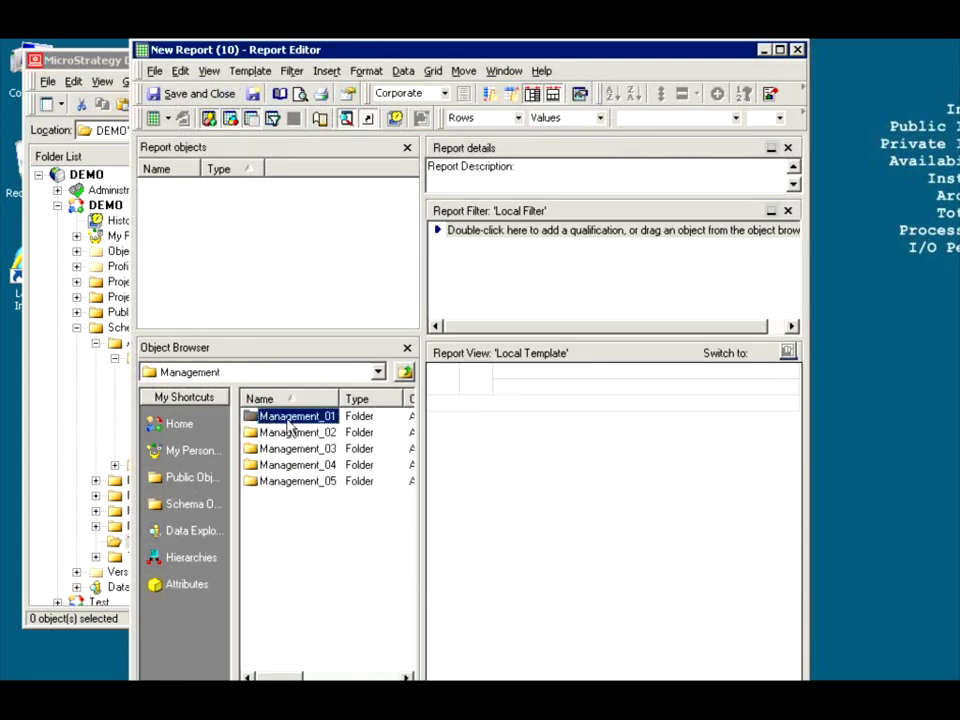
pyautogui.doubleClick(289, 421)
pyautogui.doubleClick(271, 448)
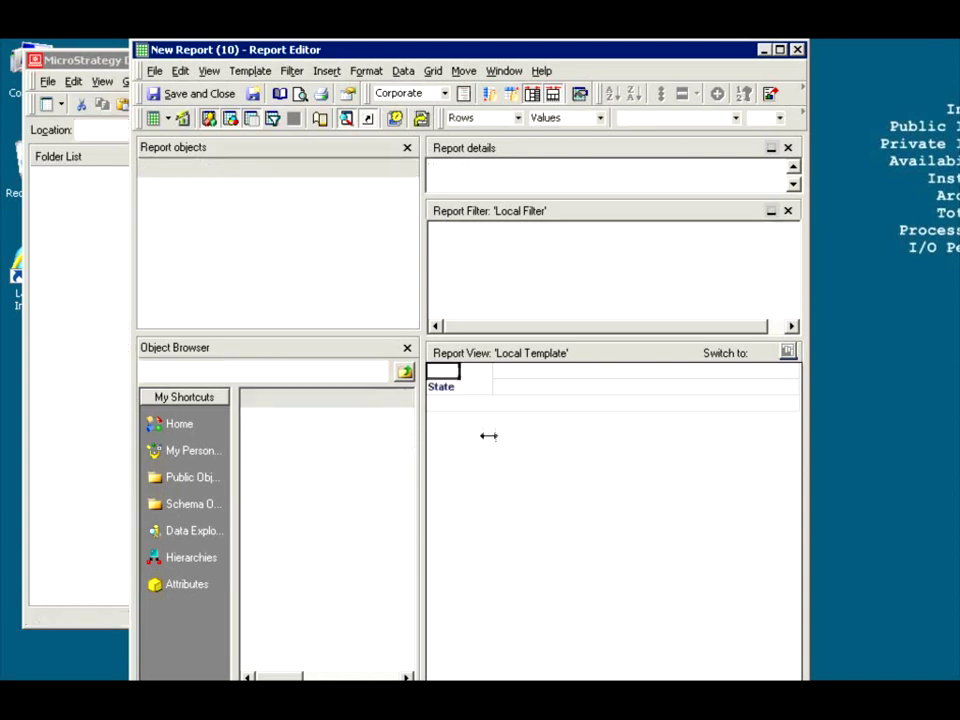
# Run the report, inspect the SQL's distinct Location select from Scenario_M1, then return to Grid View.
pyautogui.click(167, 119)
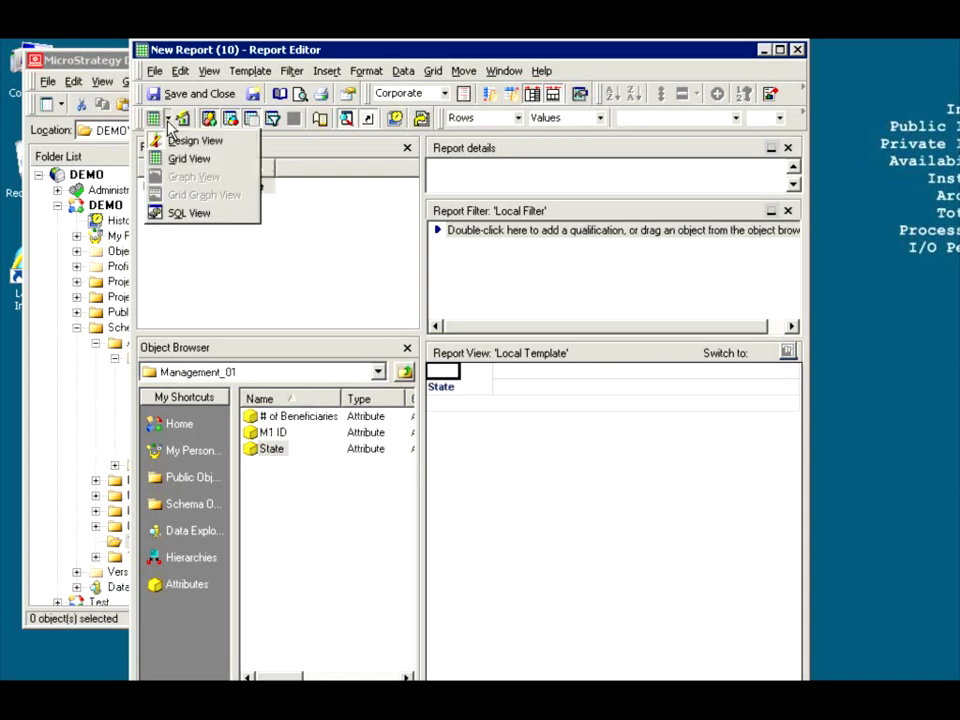
pyautogui.click(187, 159)
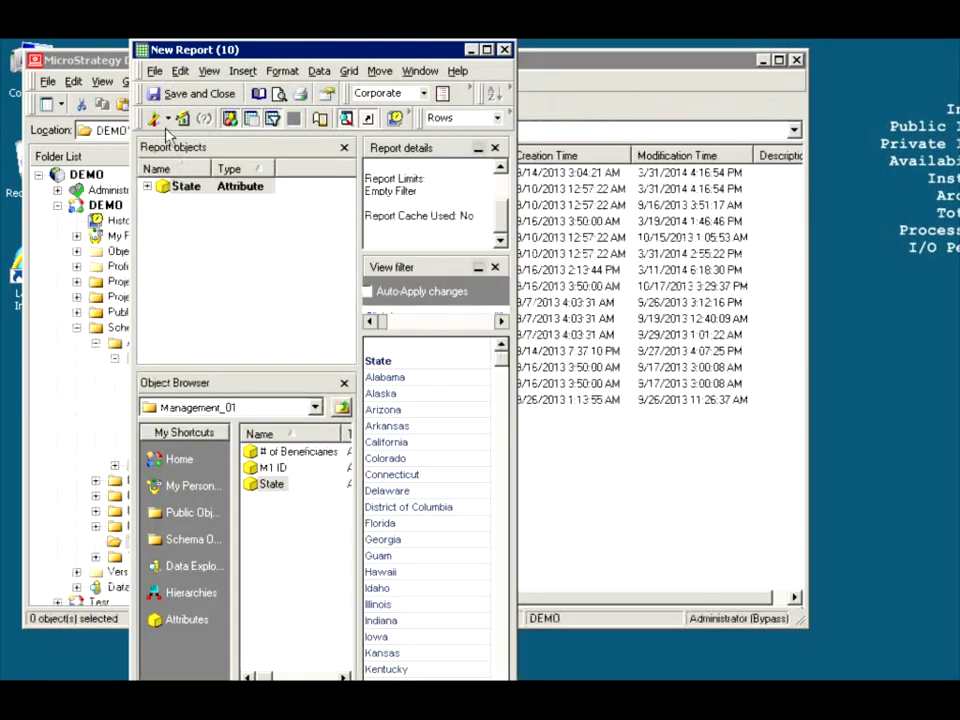
pyautogui.click(167, 121)
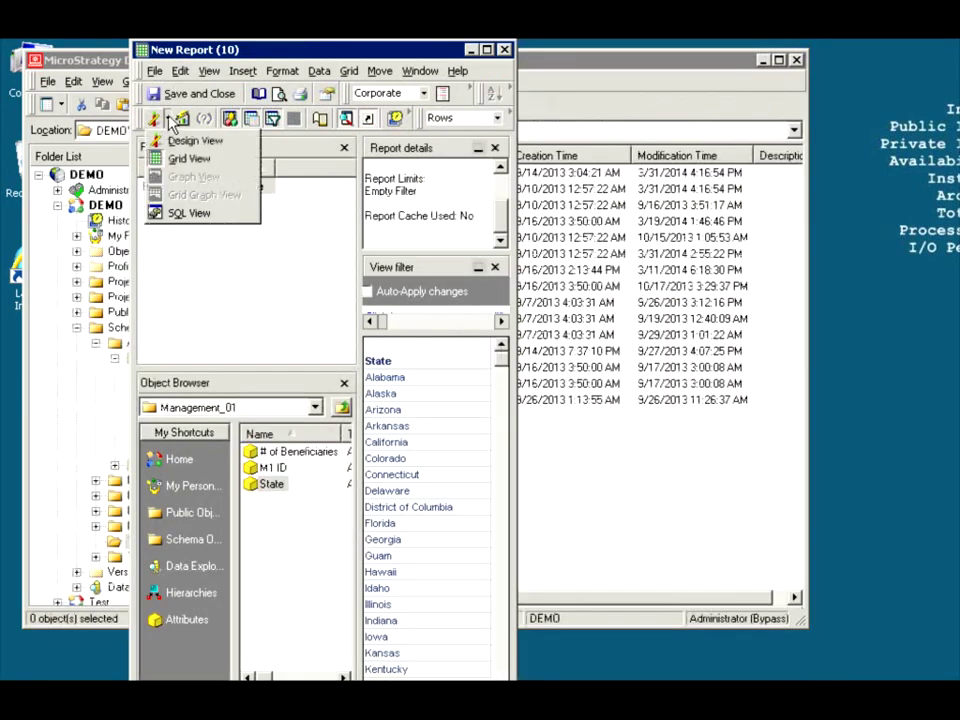
pyautogui.click(188, 210)
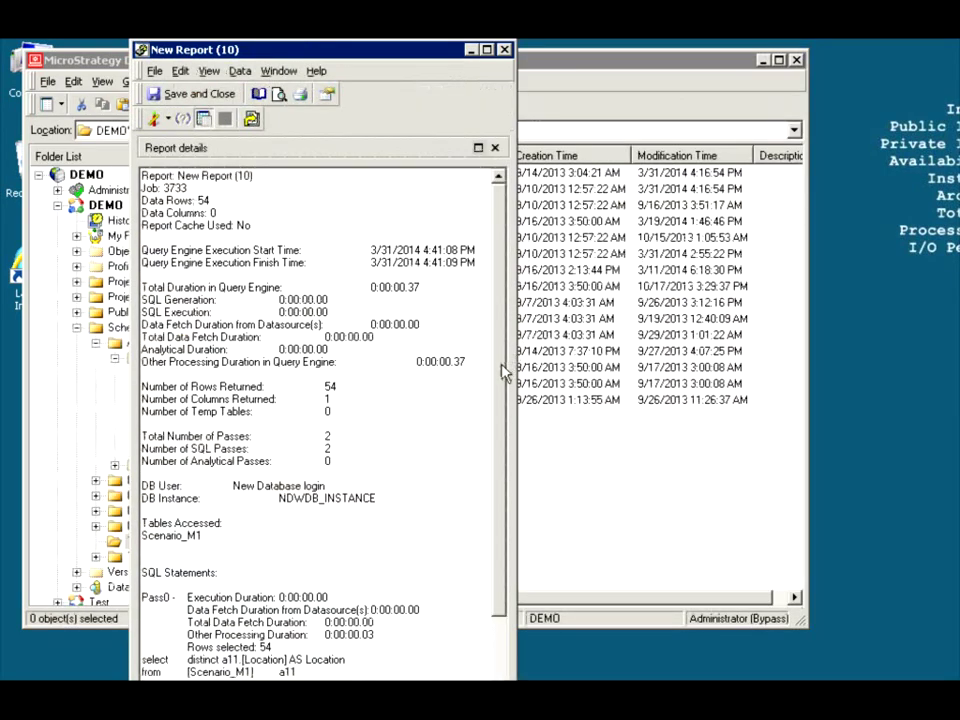
pyautogui.scroll(-3, 505, 470)
pyautogui.moveTo(187, 558); pyautogui.dragTo(358, 569)
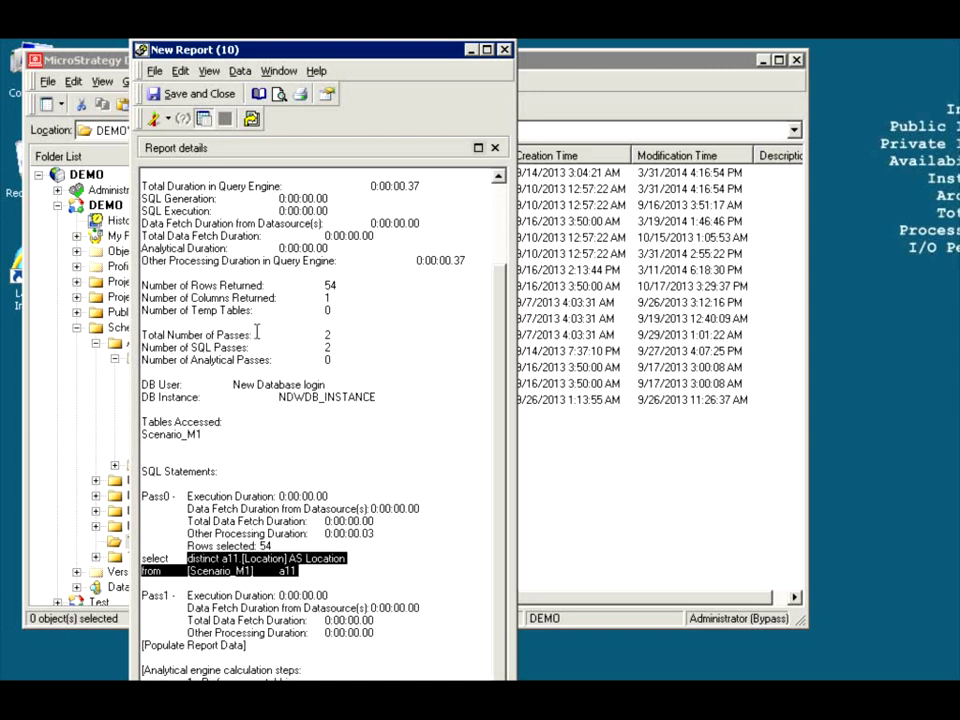
pyautogui.click(168, 119)
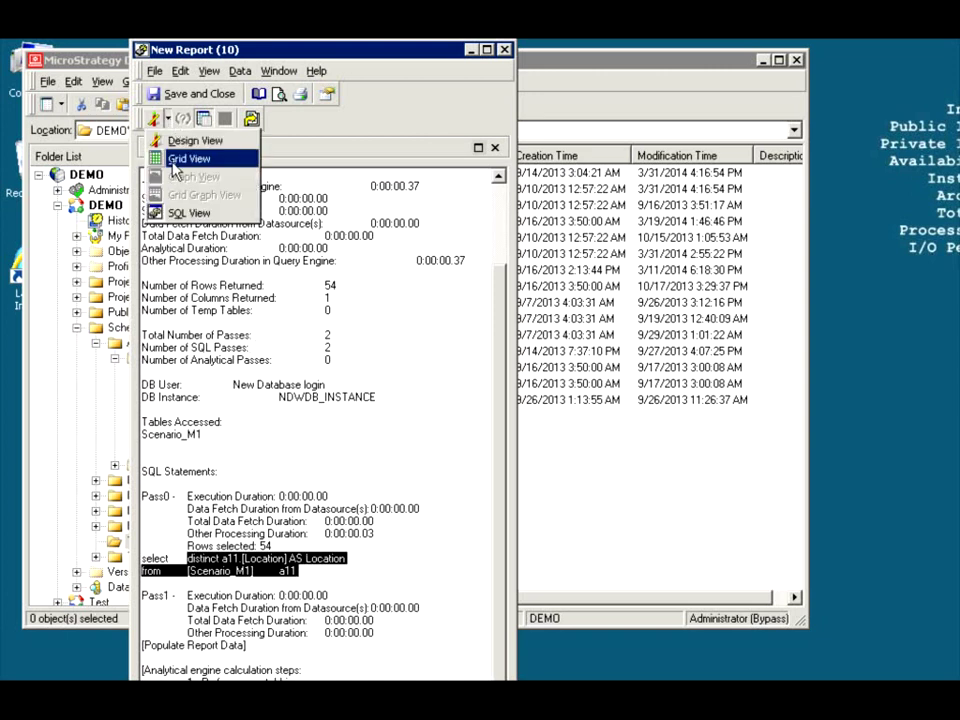
pyautogui.click(189, 159)
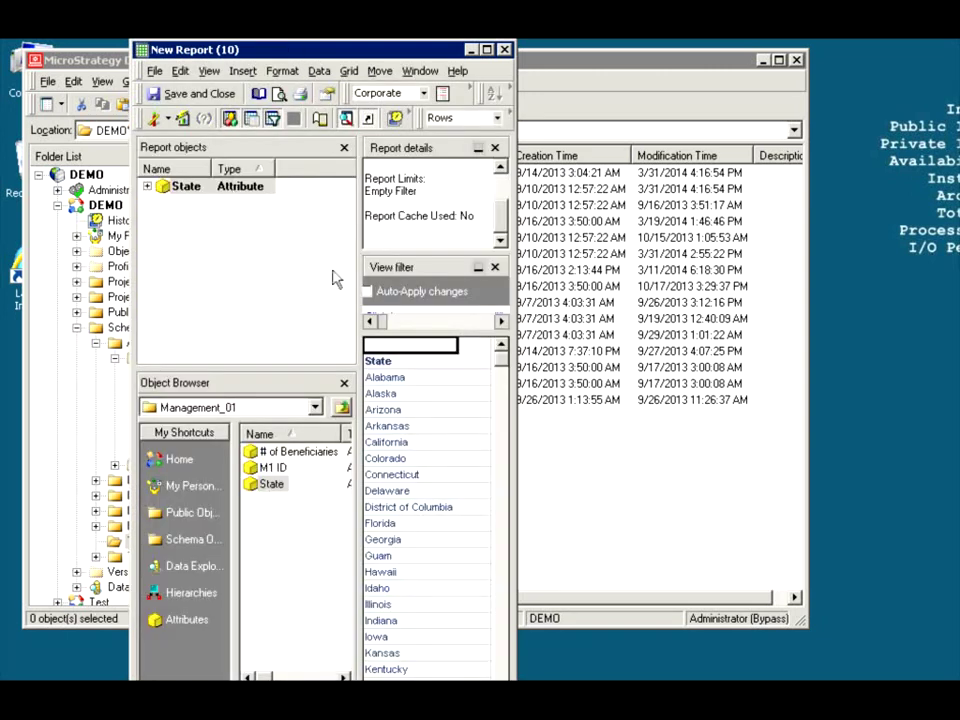
# Rename the report's State attribute to 'Source State' so the grid header shows it.
pyautogui.rightClick(189, 192)
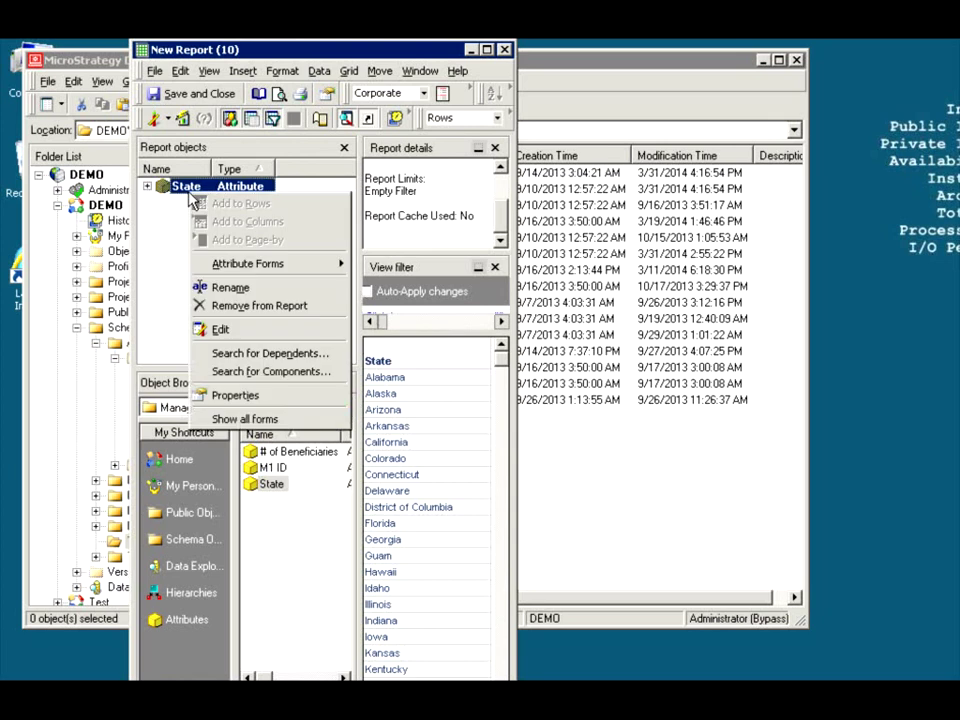
pyautogui.click(222, 287)
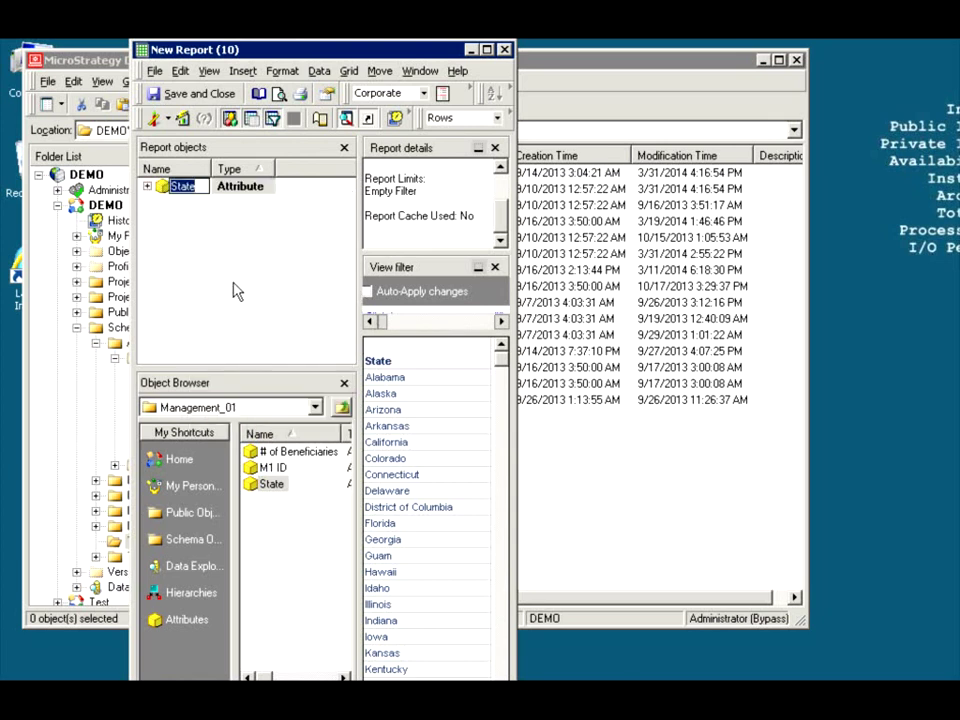
pyautogui.write('Source State')
pyautogui.press('Return')
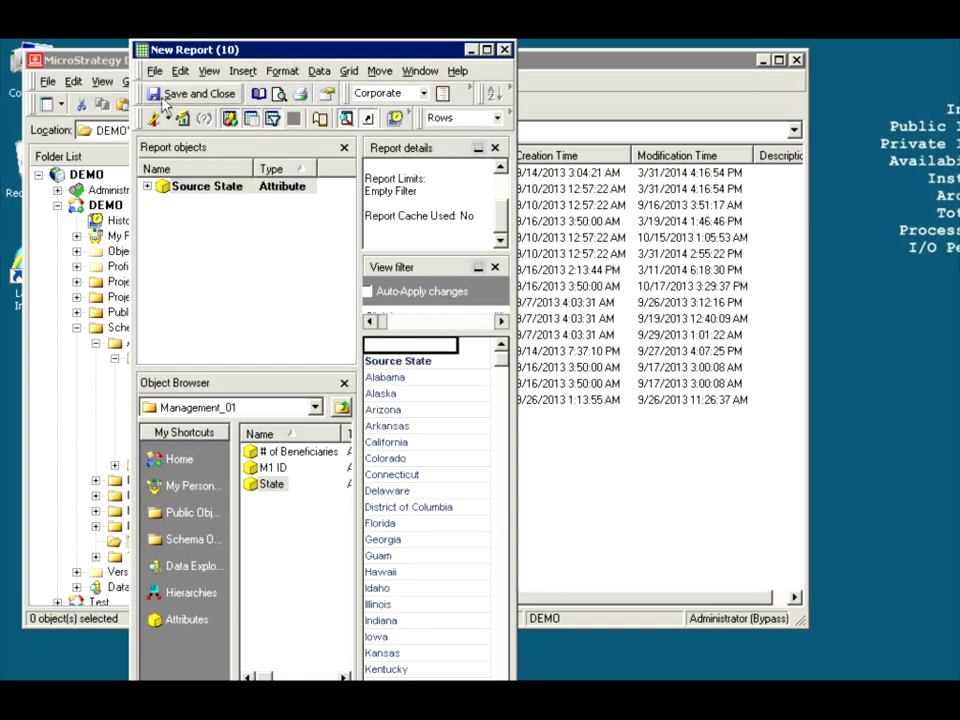
# Save the report as 'New Report (10)' in the Tables folder and close it.
pyautogui.click(191, 93)
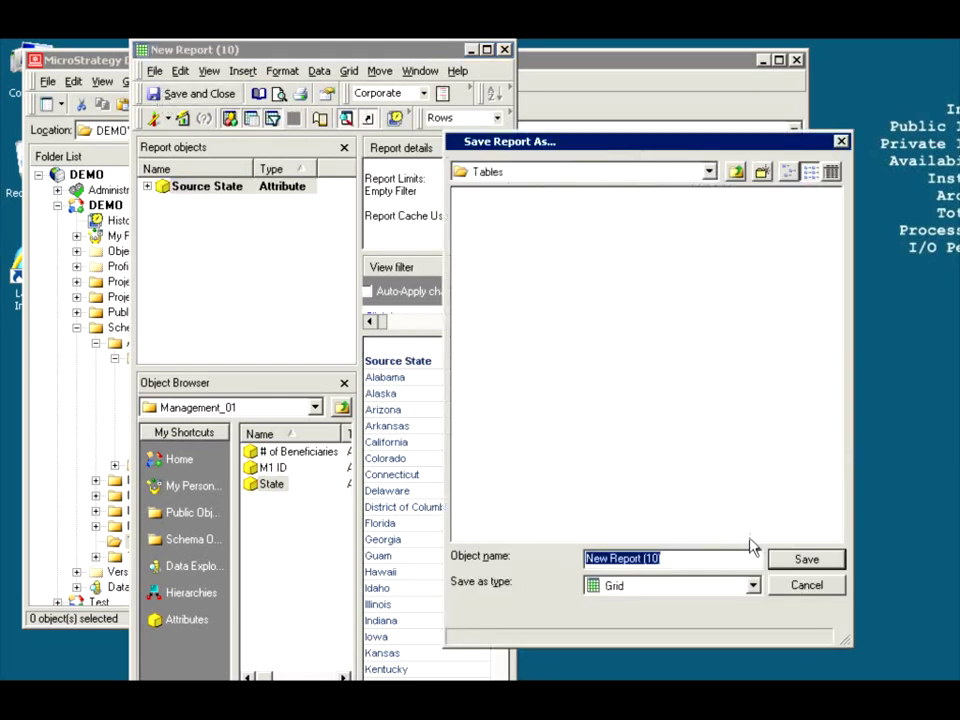
pyautogui.click(801, 560)
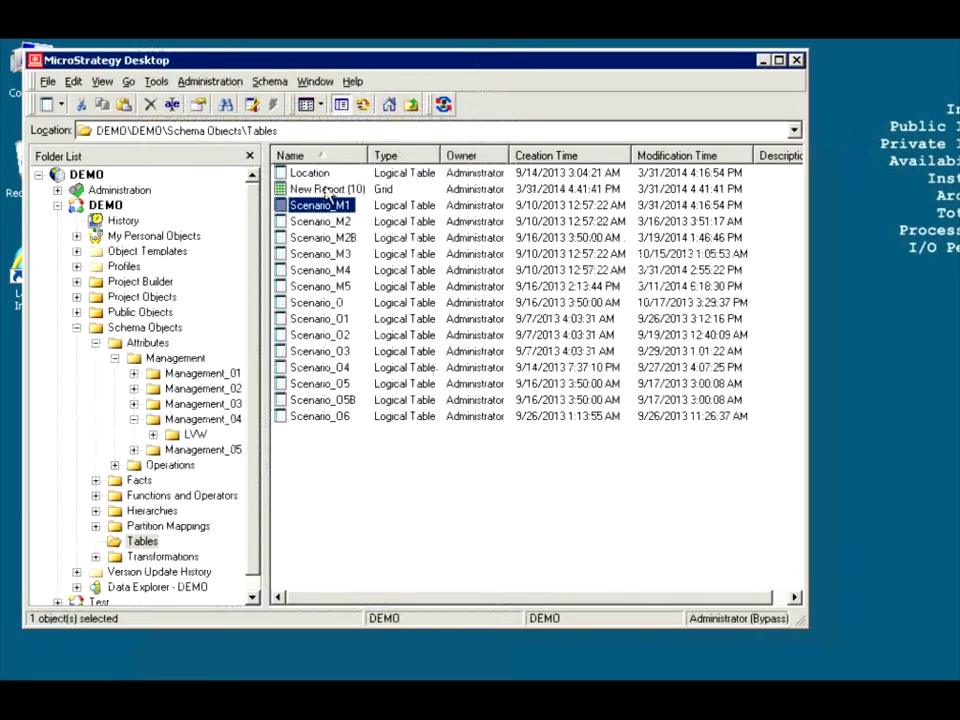
# Move New Report (10) from Tables into the Management_01 folder and locate Copy of State there.
pyautogui.click(327, 192)
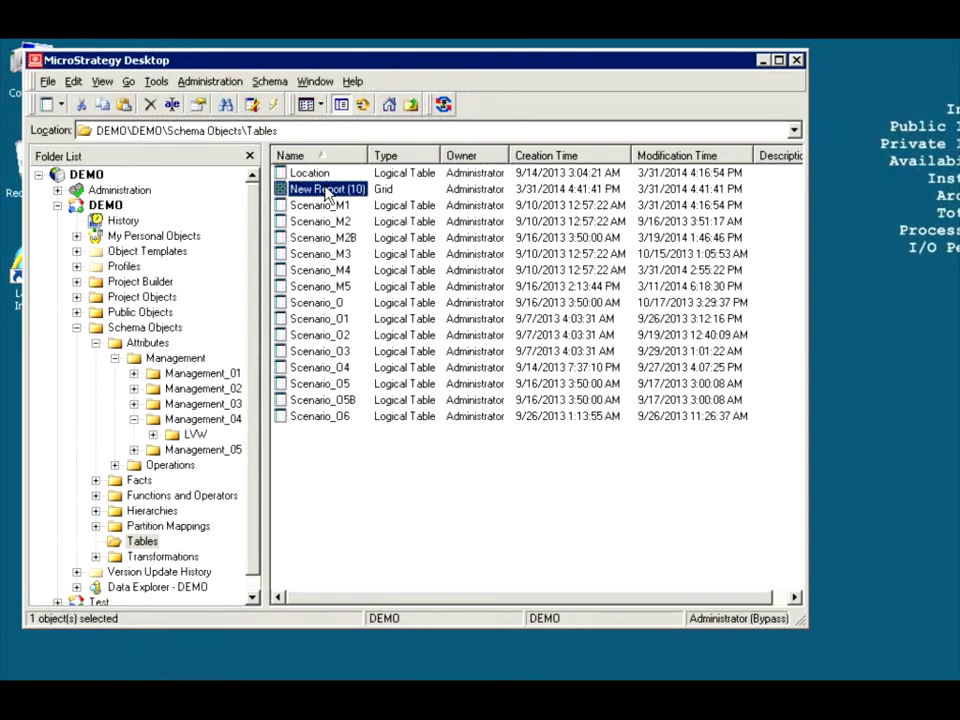
pyautogui.moveTo(327, 192); pyautogui.dragTo(210, 373)
pyautogui.click(203, 373)
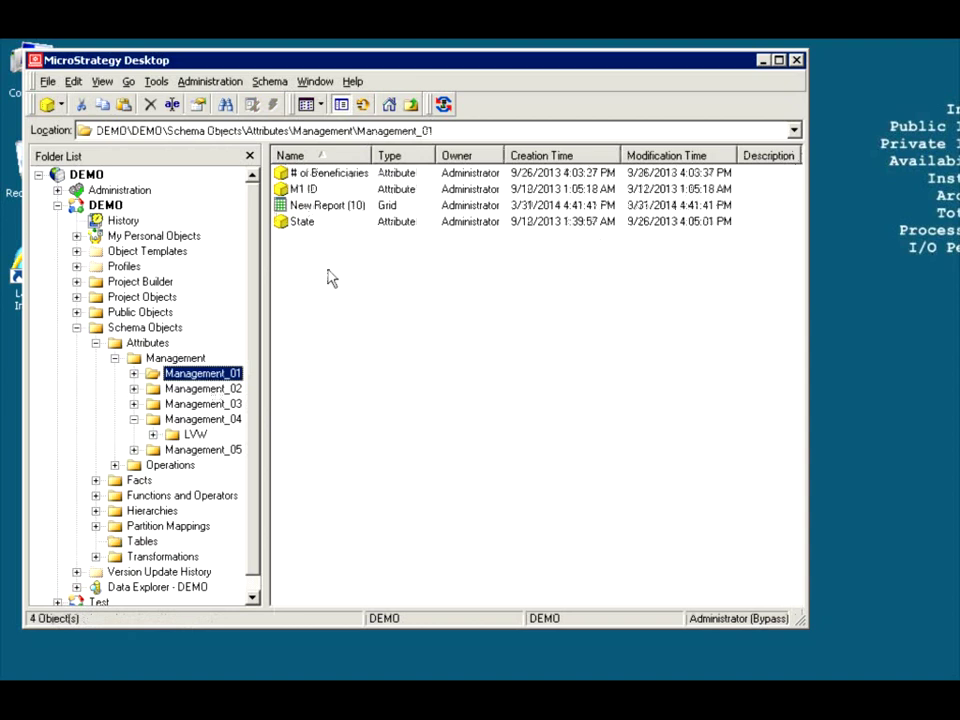
pyautogui.click(304, 222)
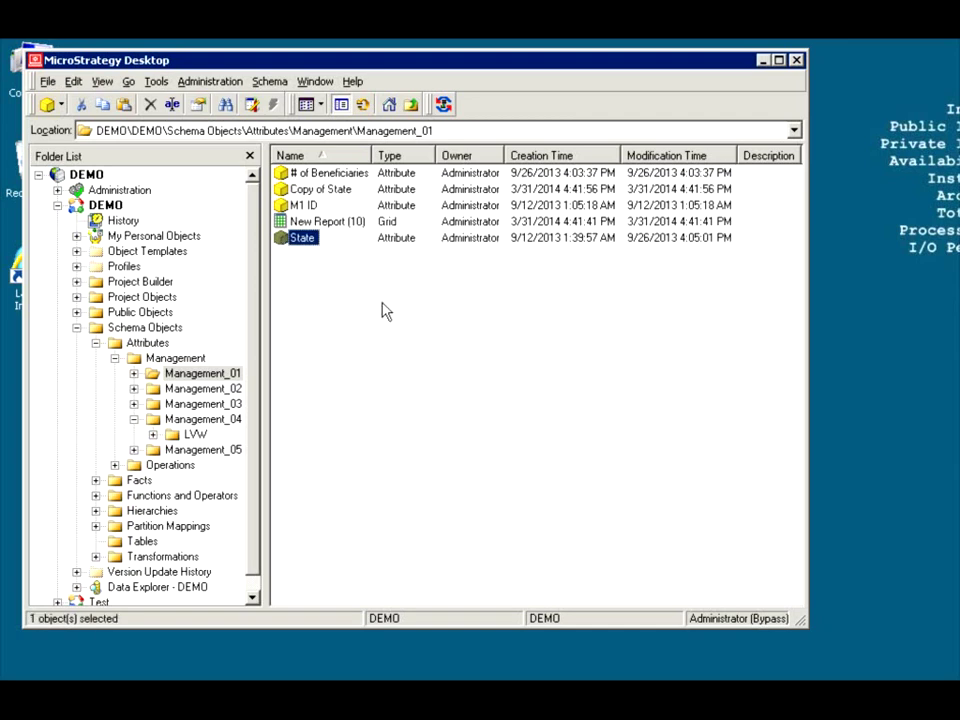
pyautogui.click(305, 189)
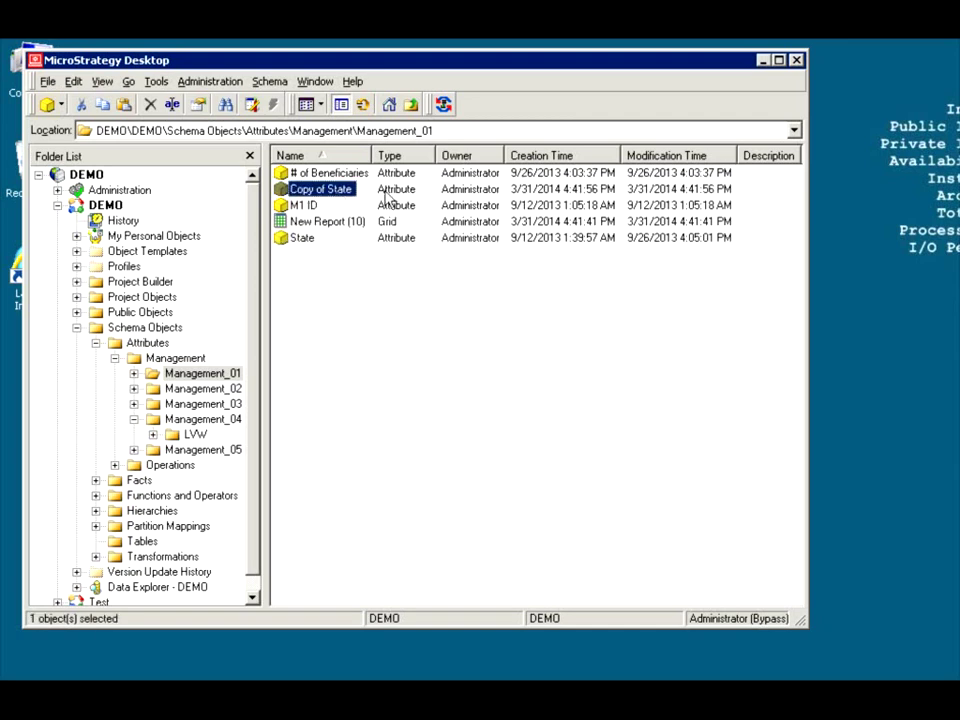
# Update the project schema, recalculating the client object cache and purging all element caches.
pyautogui.click(444, 104)
pyautogui.click(512, 420)
pyautogui.click(514, 448)
pyautogui.click(645, 489)
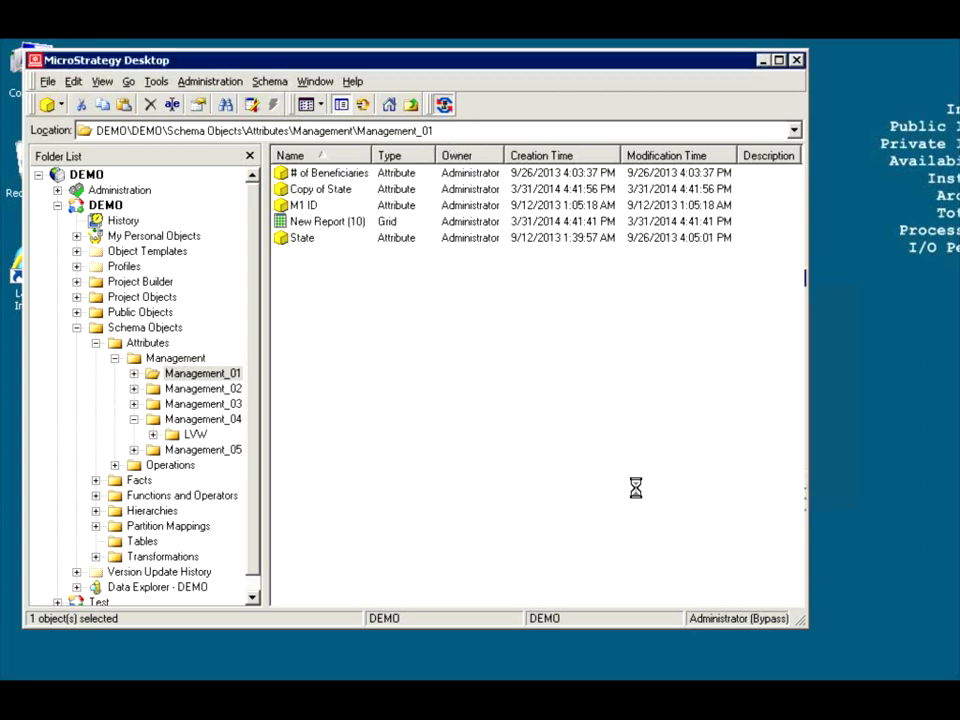
# Open New Report (10) for editing and add Copy of State to its template.
pyautogui.click(317, 221)
pyautogui.rightClick(317, 221)
pyautogui.click(316, 337)
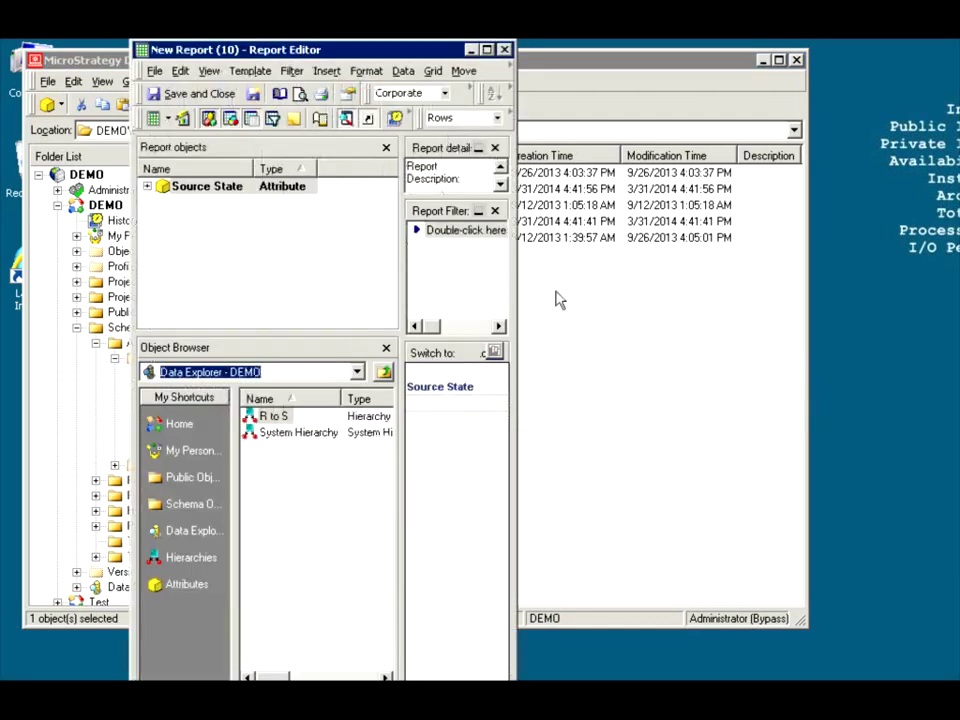
pyautogui.click(560, 300)
pyautogui.moveTo(308, 193); pyautogui.dragTo(454, 660)
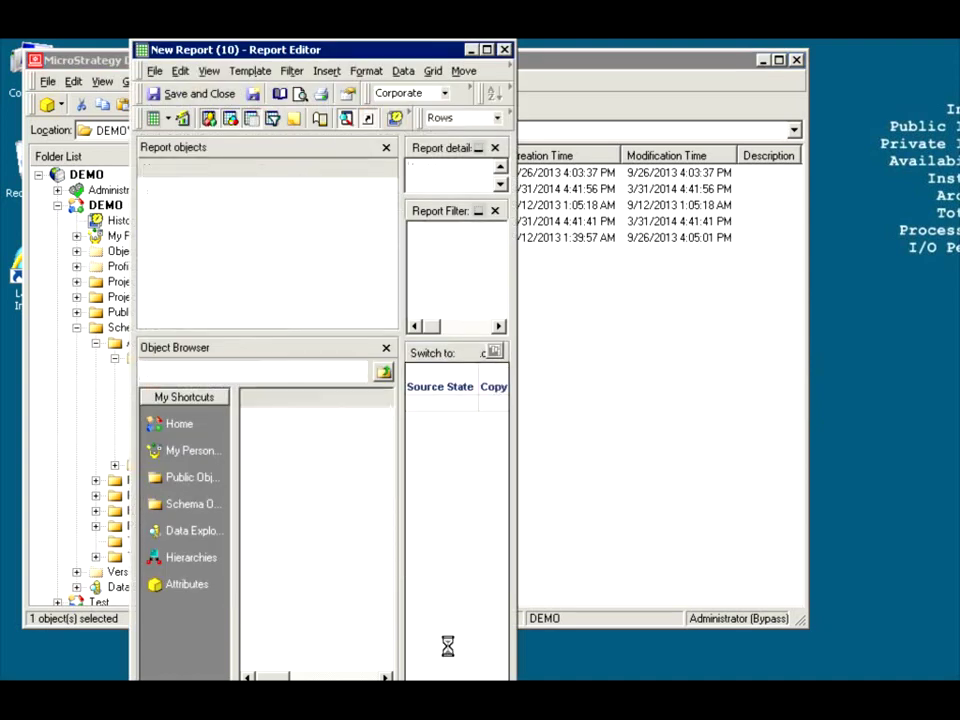
# Rename Copy of State in the report to 'Dest State' and widen the Report Editor window.
pyautogui.rightClick(210, 189)
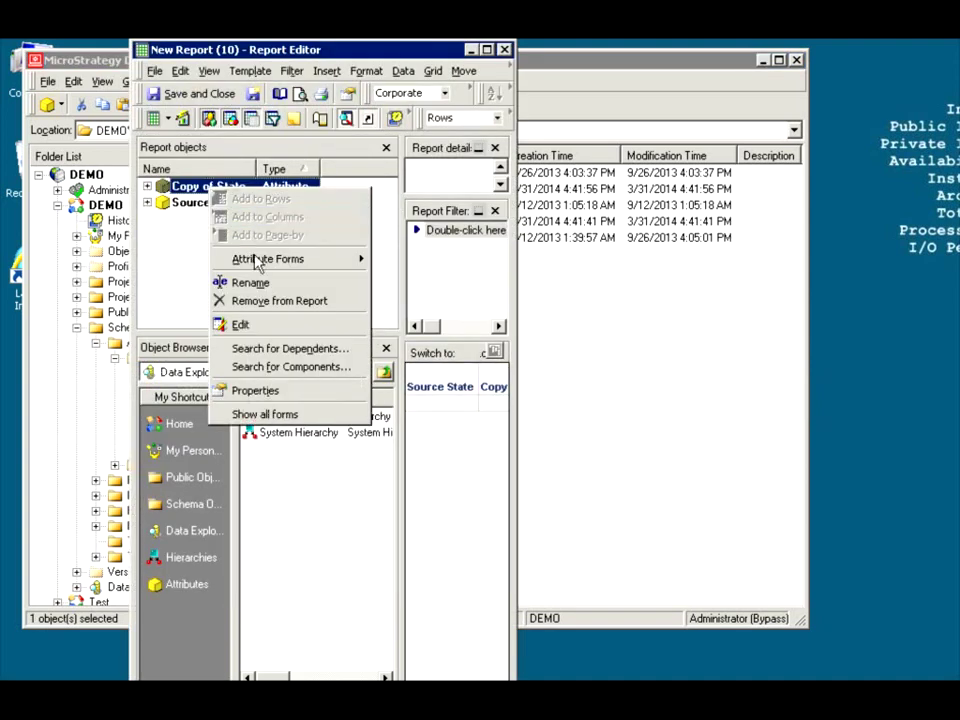
pyautogui.click(222, 282)
pyautogui.write('Des')
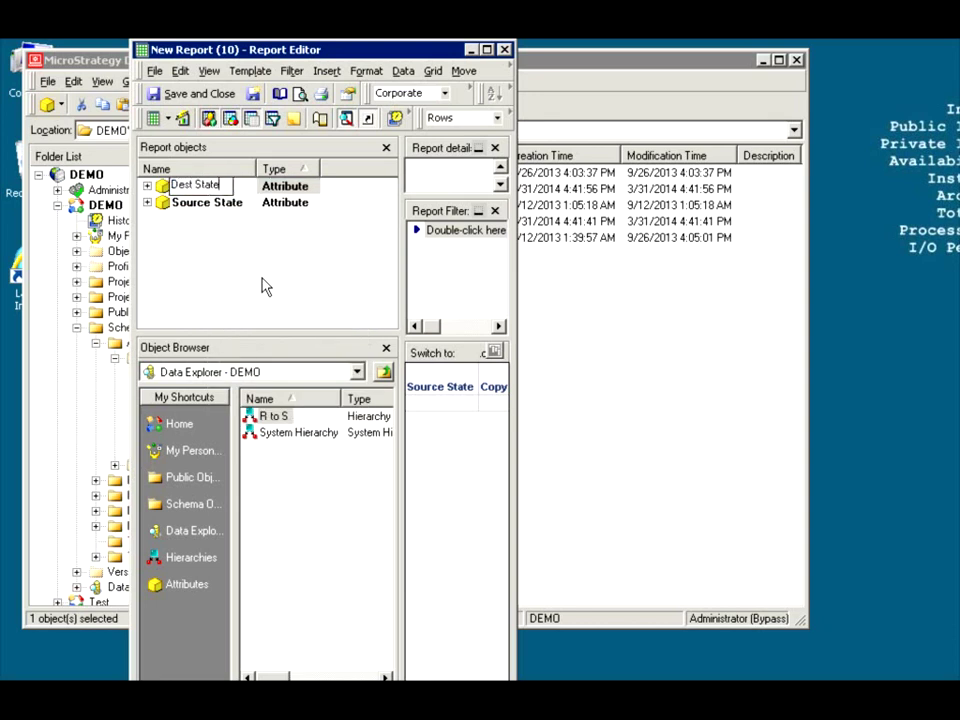
pyautogui.write('t State')
pyautogui.press('Return')
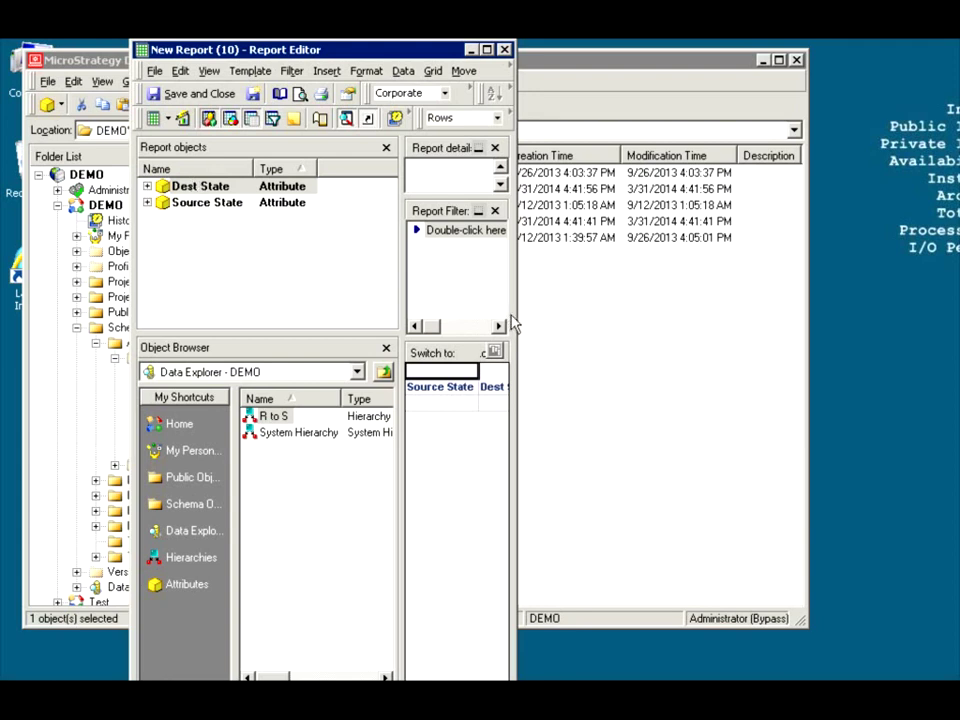
pyautogui.moveTo(515, 320); pyautogui.dragTo(657, 310)
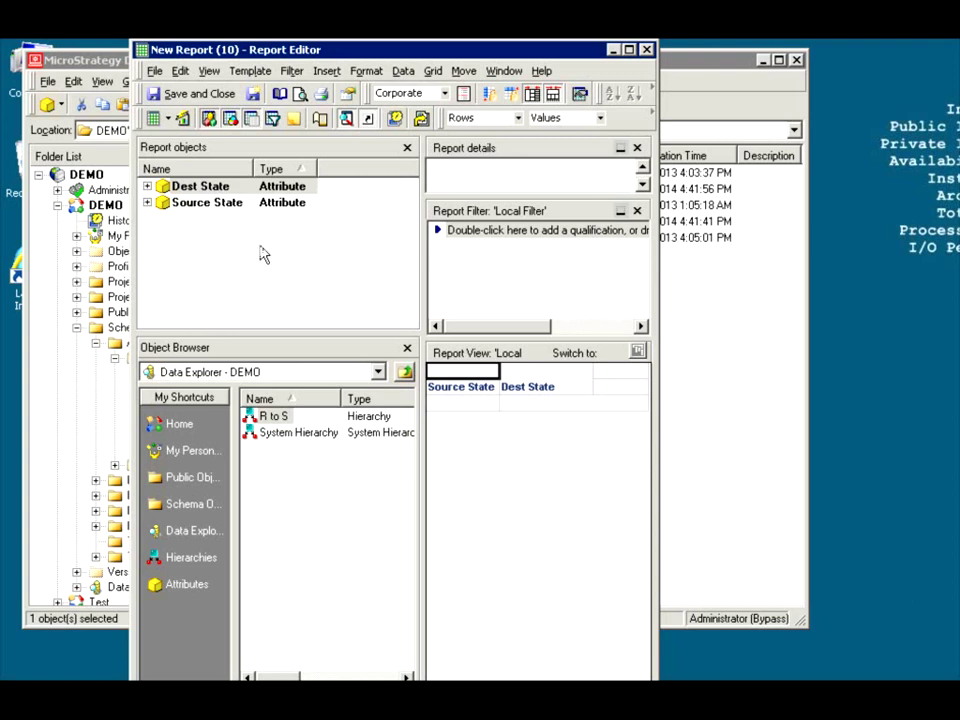
# Run the report and switch it to SQL View.
pyautogui.click(155, 119)
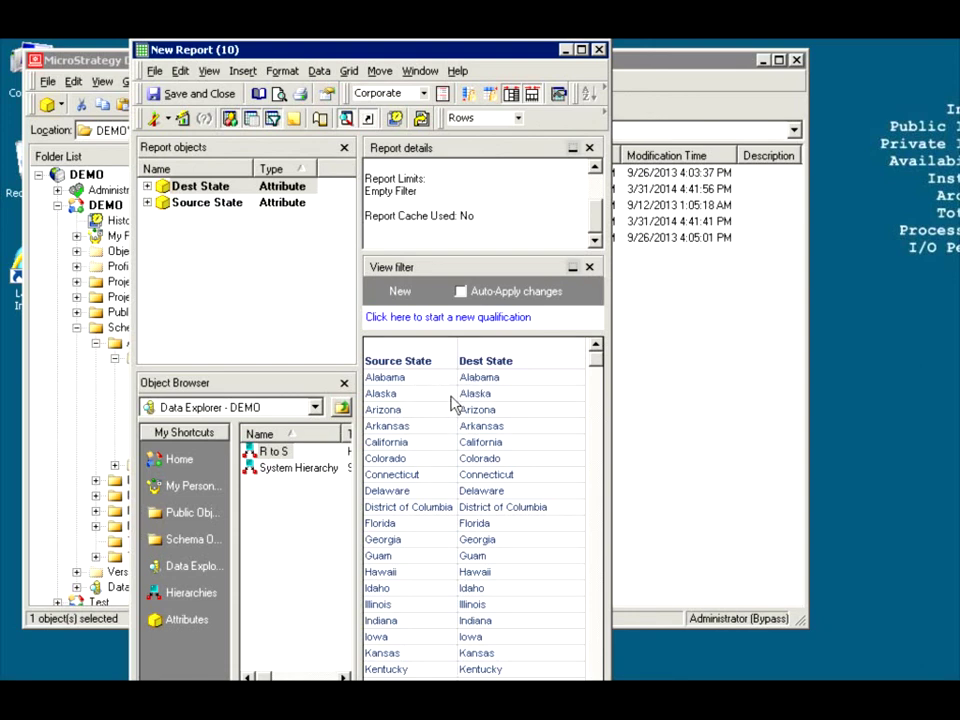
pyautogui.click(167, 119)
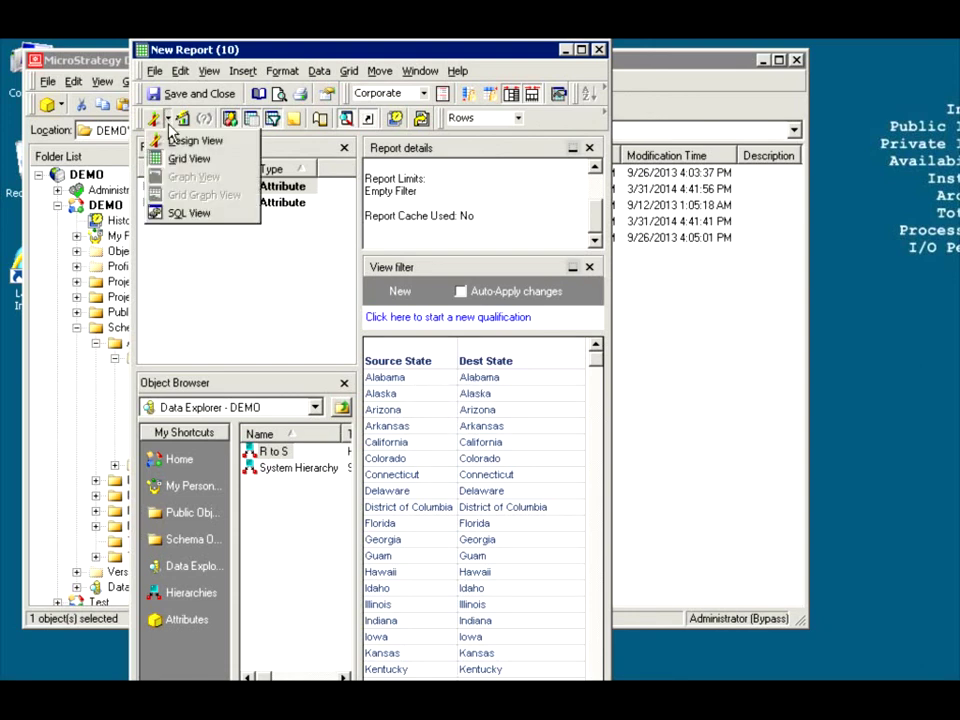
pyautogui.click(190, 210)
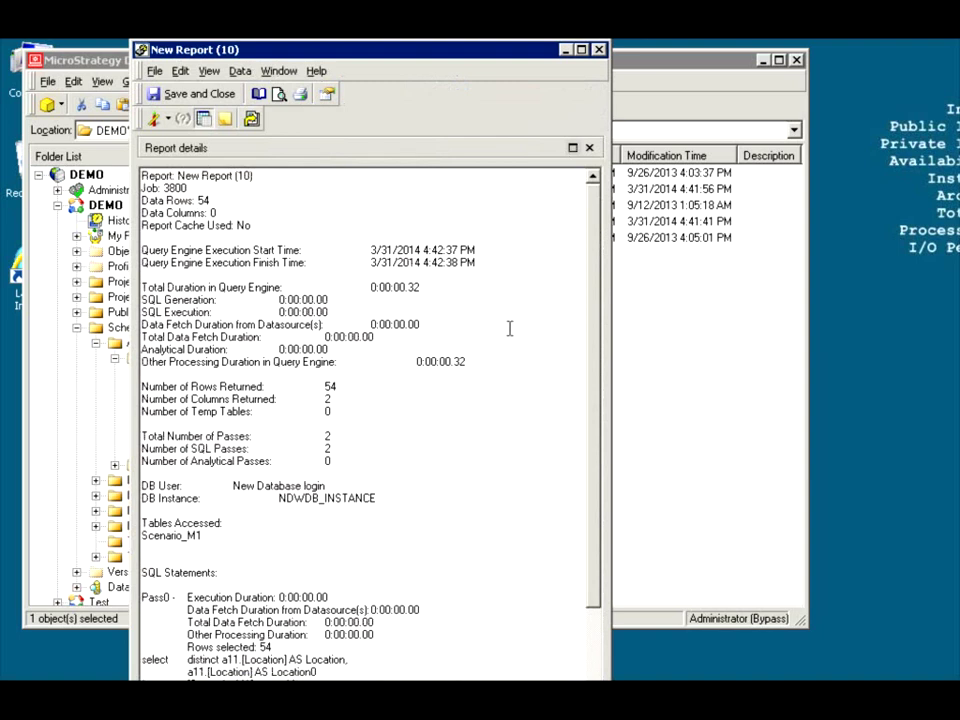
# Highlight the two Location columns in the select clause and Scenario_M1 in the from clause.
pyautogui.moveTo(597, 327); pyautogui.dragTo(594, 484)
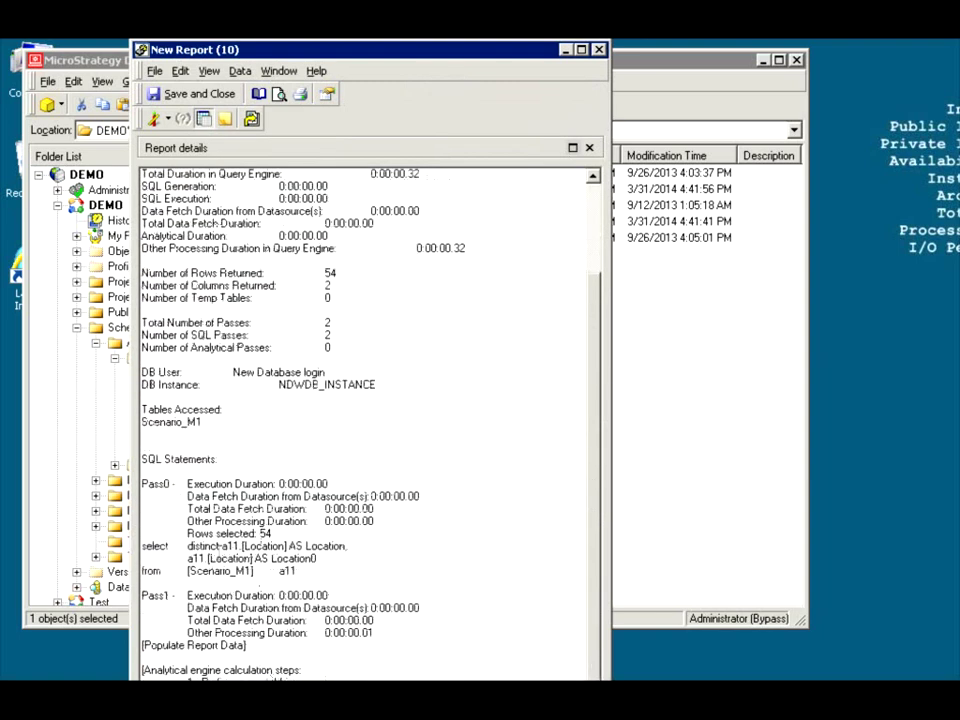
pyautogui.moveTo(187, 571); pyautogui.dragTo(135, 538)
pyautogui.click(329, 573)
pyautogui.moveTo(320, 558); pyautogui.dragTo(172, 546)
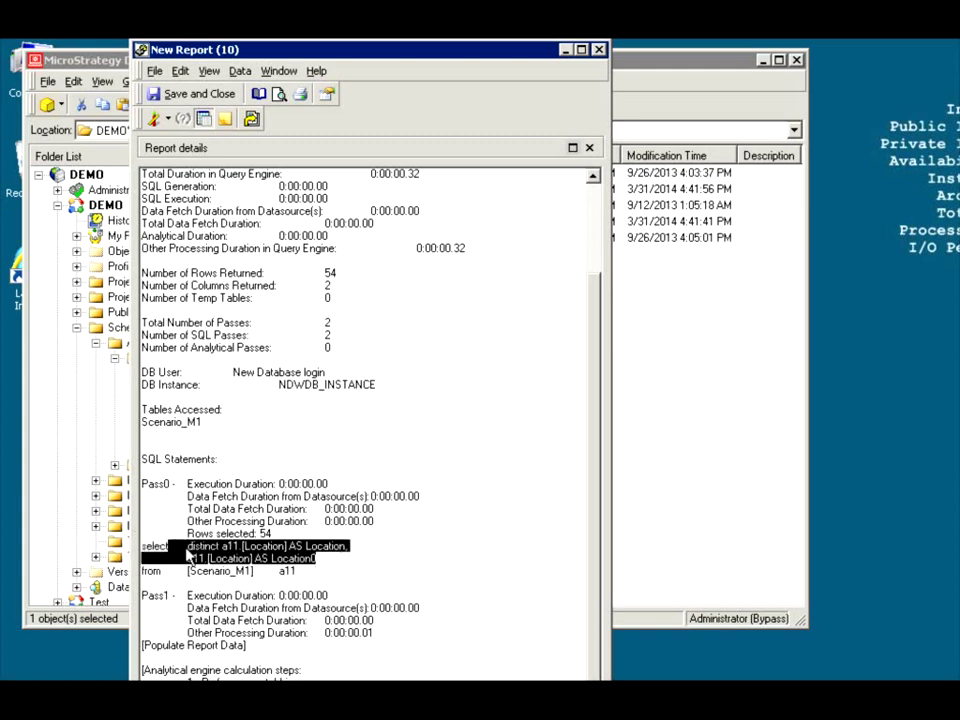
pyautogui.moveTo(322, 573); pyautogui.dragTo(162, 570)
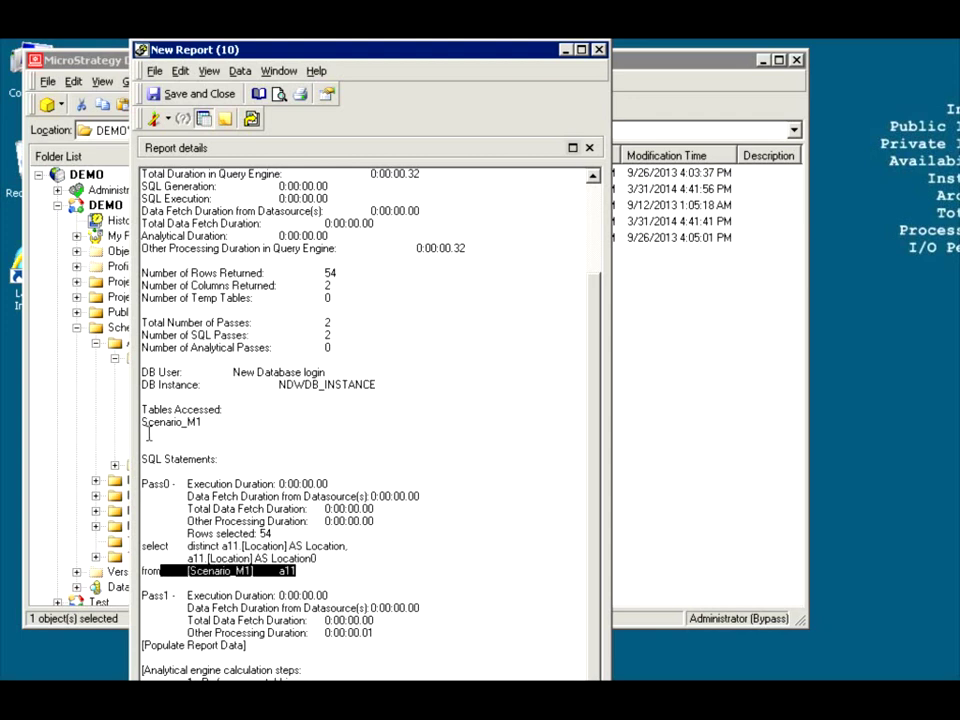
pyautogui.click(169, 119)
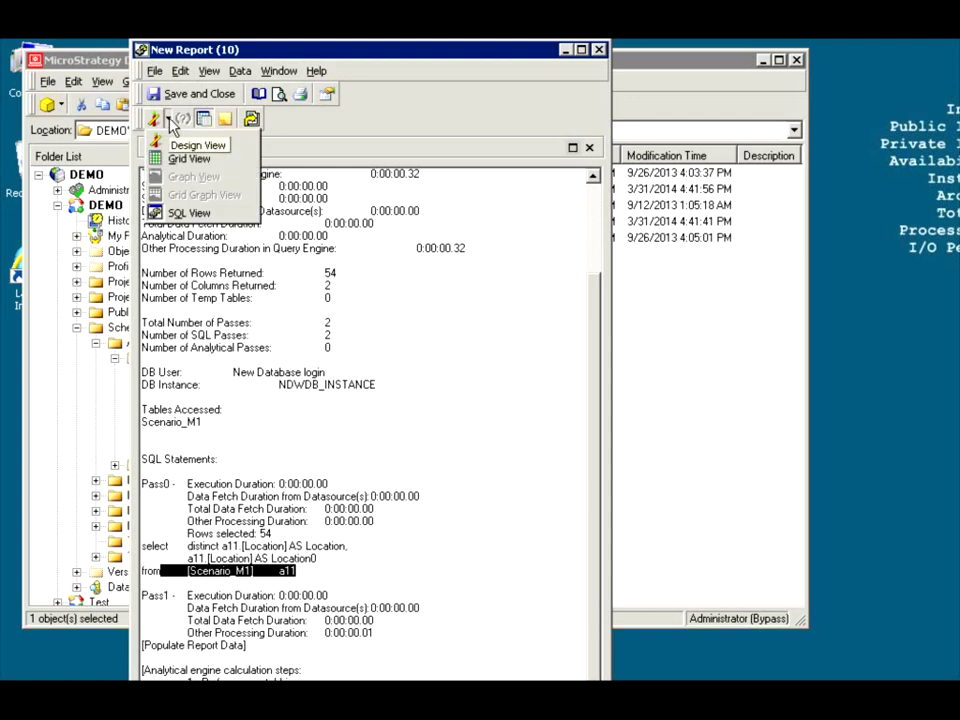
# Return to the Source State / Dest State grid, widen the window, and save and close New Report (10).
pyautogui.click(174, 160)
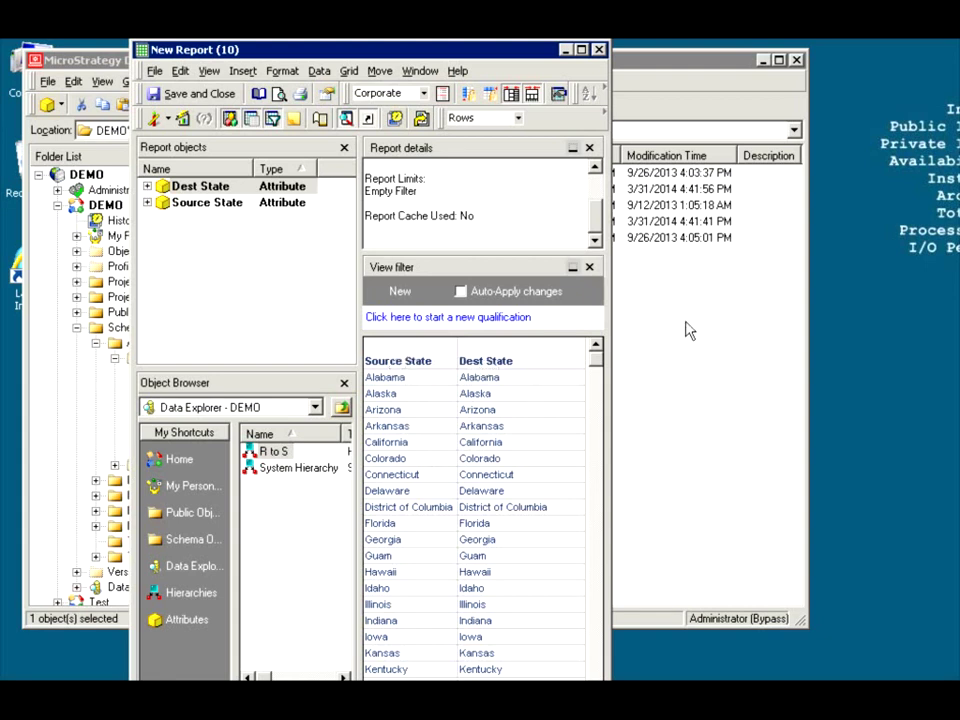
pyautogui.moveTo(610, 402); pyautogui.dragTo(810, 394)
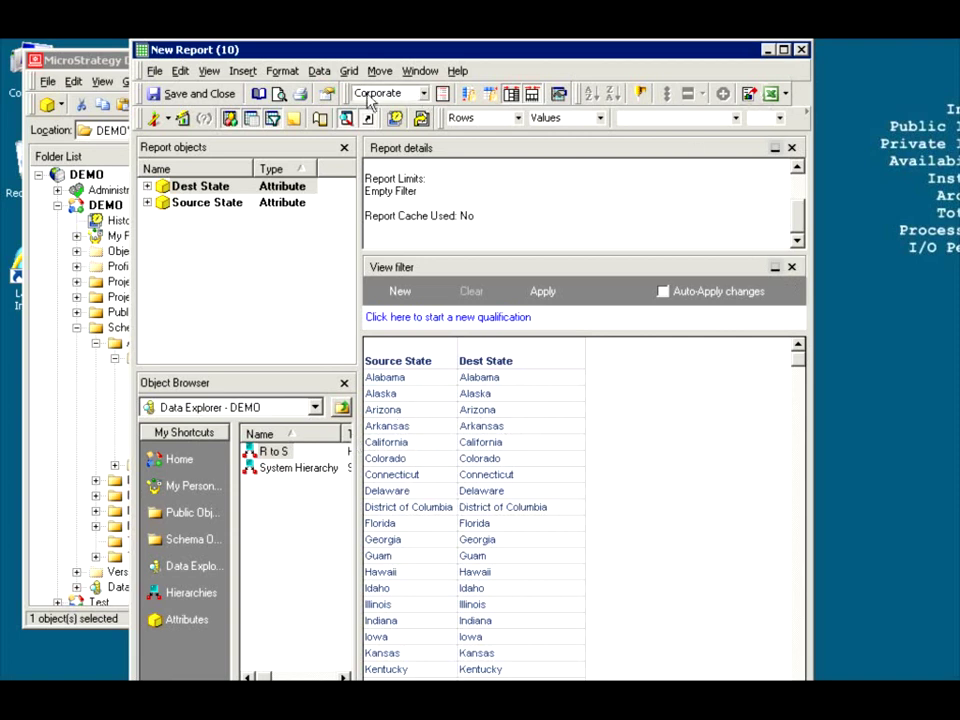
pyautogui.click(157, 100)
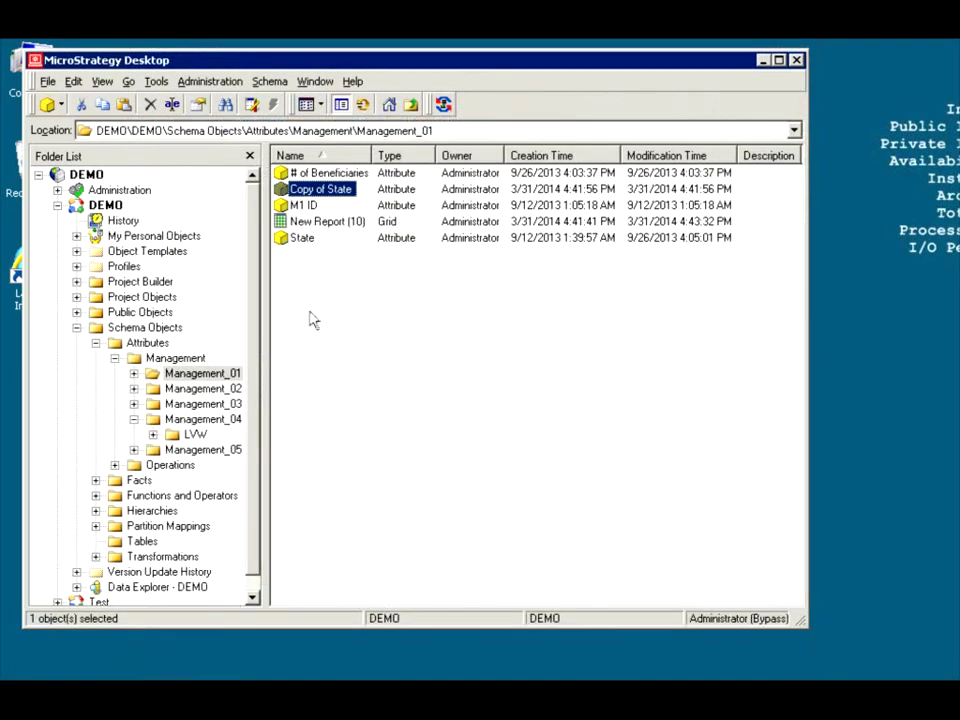
# In Schema Objects > Tables, create a Scenario_M1 table alias named 'Scenario_M1 dest'.
pyautogui.click(143, 542)
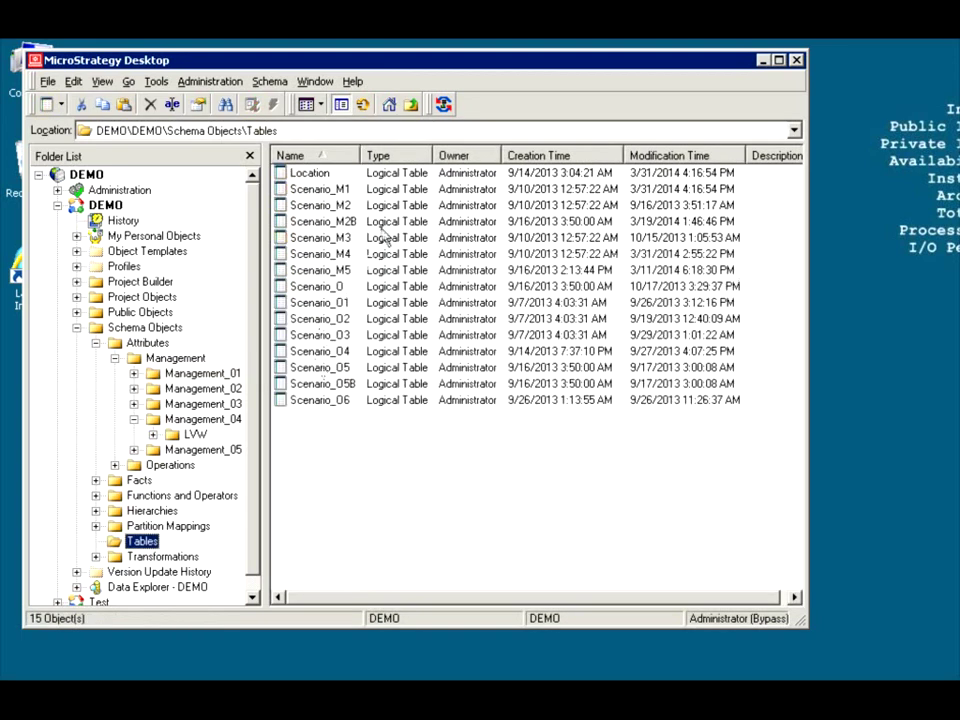
pyautogui.click(328, 190)
pyautogui.rightClick(319, 194)
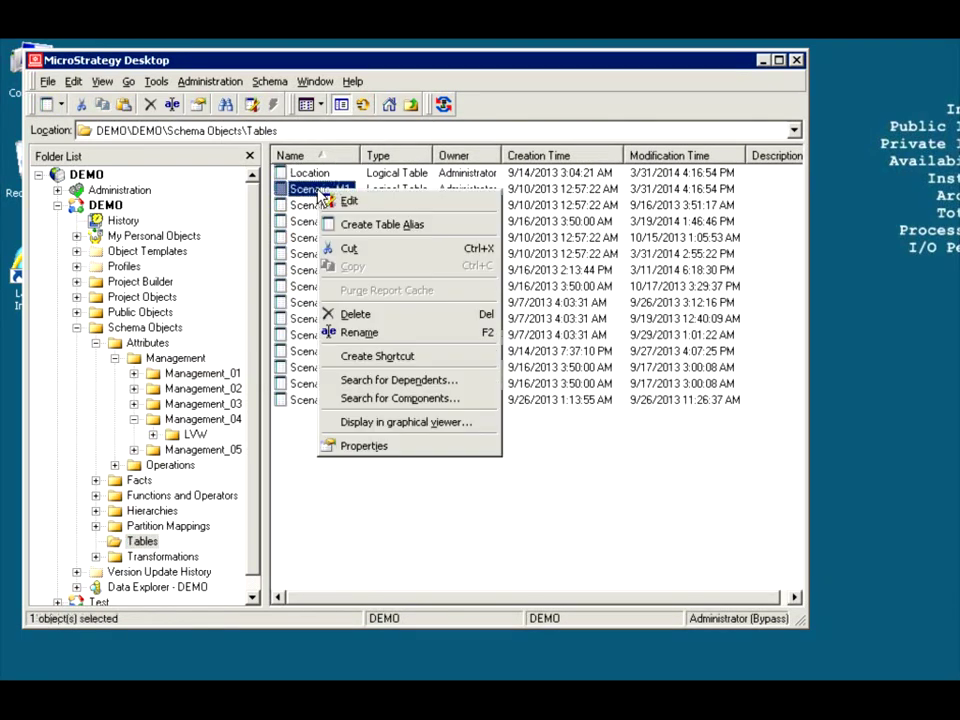
pyautogui.click(390, 222)
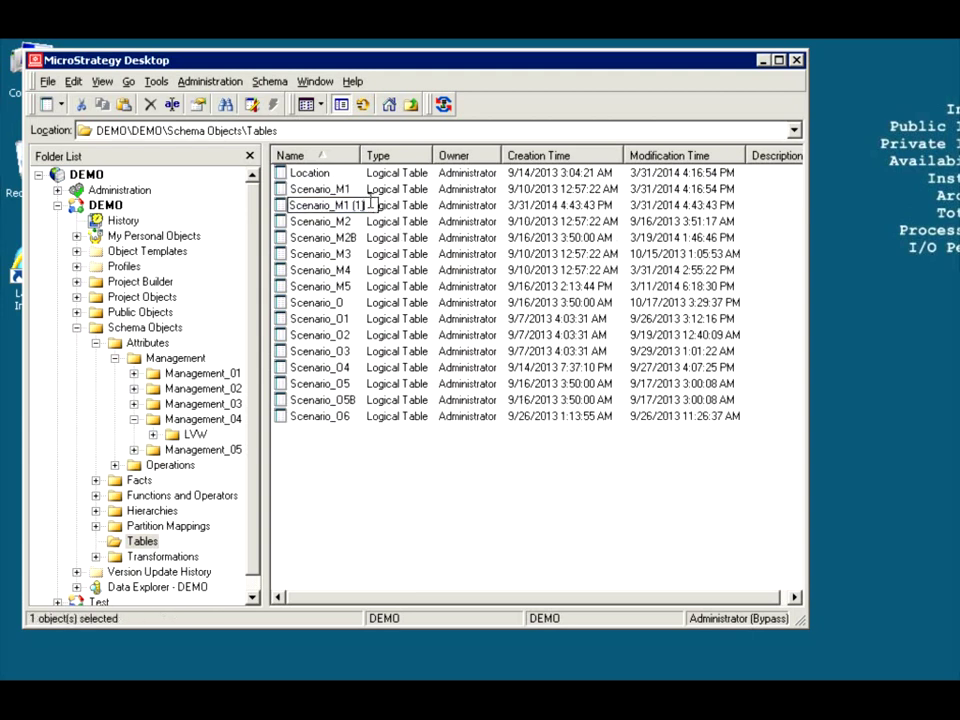
pyautogui.write('dest')
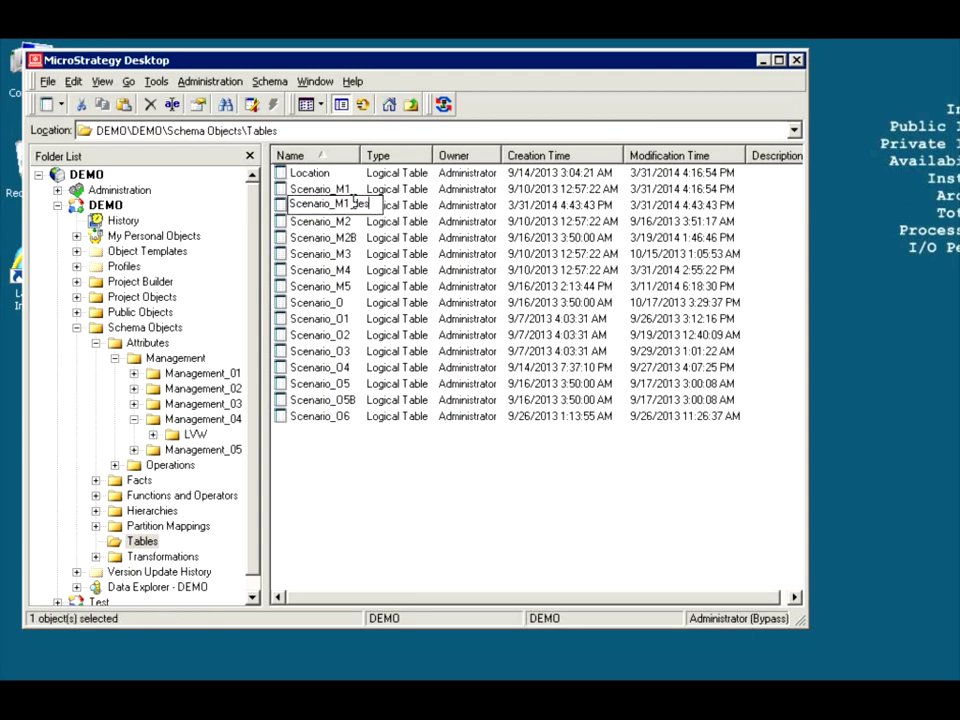
pyautogui.click(381, 546)
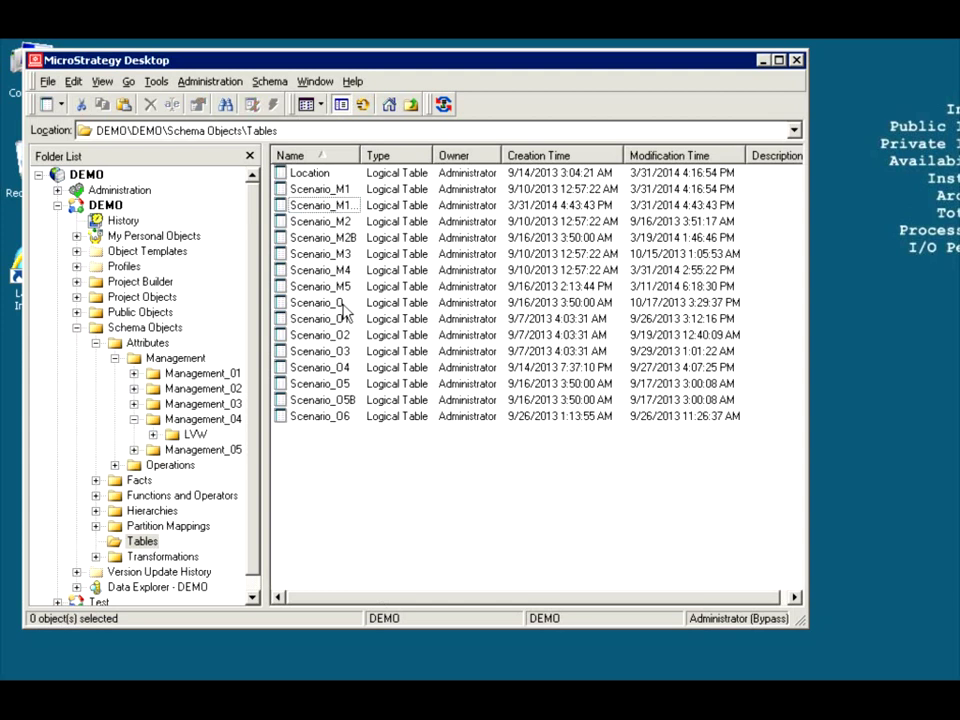
pyautogui.doubleClick(360, 155)
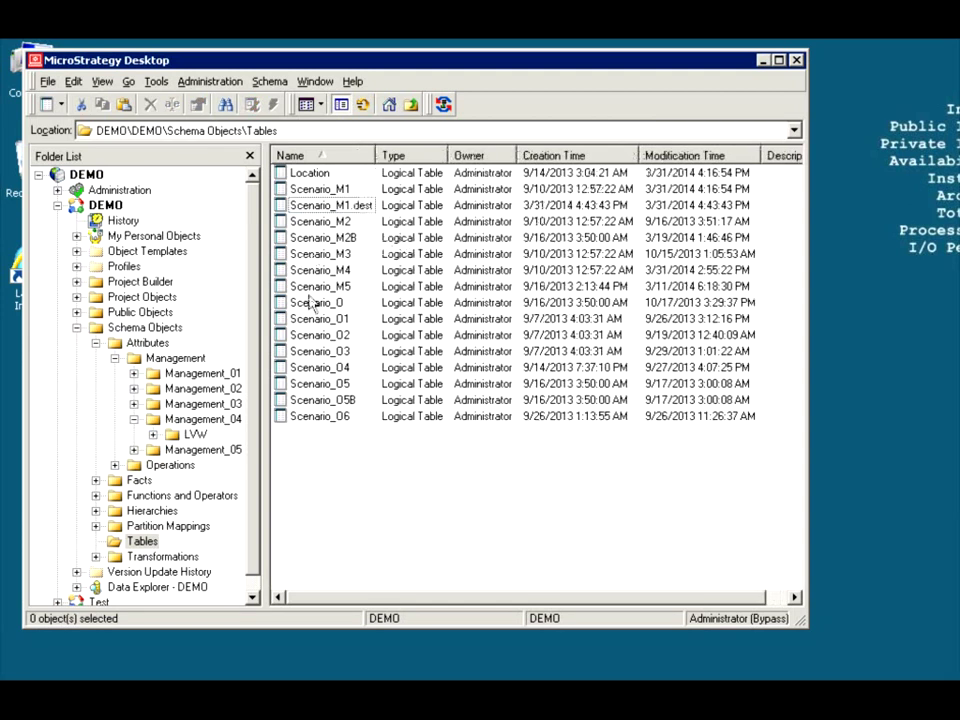
pyautogui.click(218, 377)
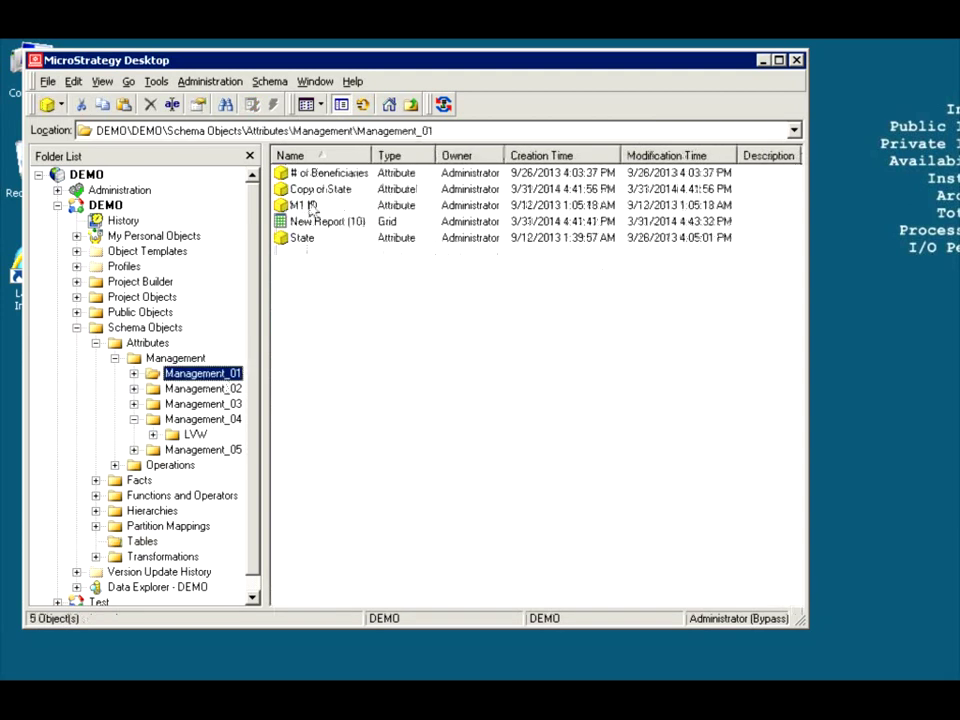
# In Copy of State, delete the Longitude and Latitude forms and remove the M1 ID child.
pyautogui.doubleClick(323, 189)
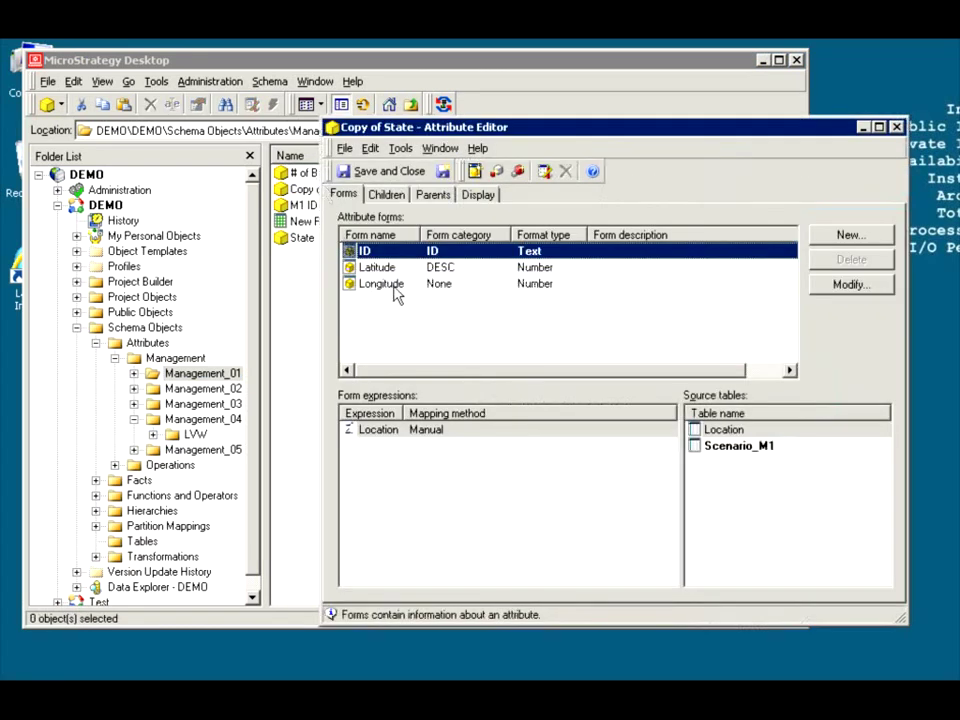
pyautogui.click(390, 284)
pyautogui.click(860, 261)
pyautogui.click(860, 261)
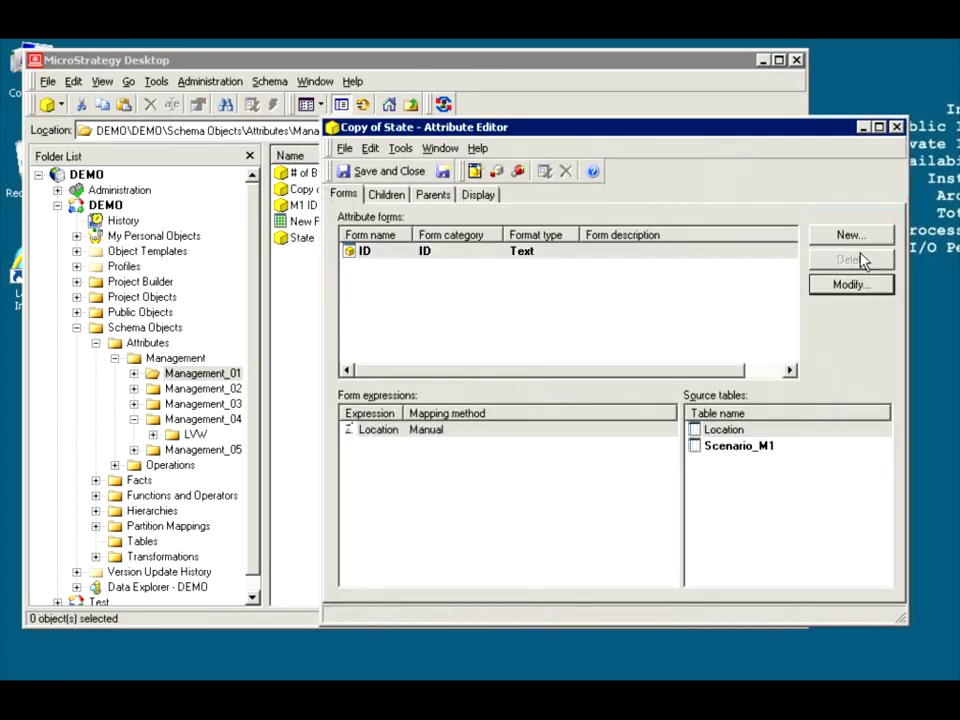
pyautogui.click(388, 195)
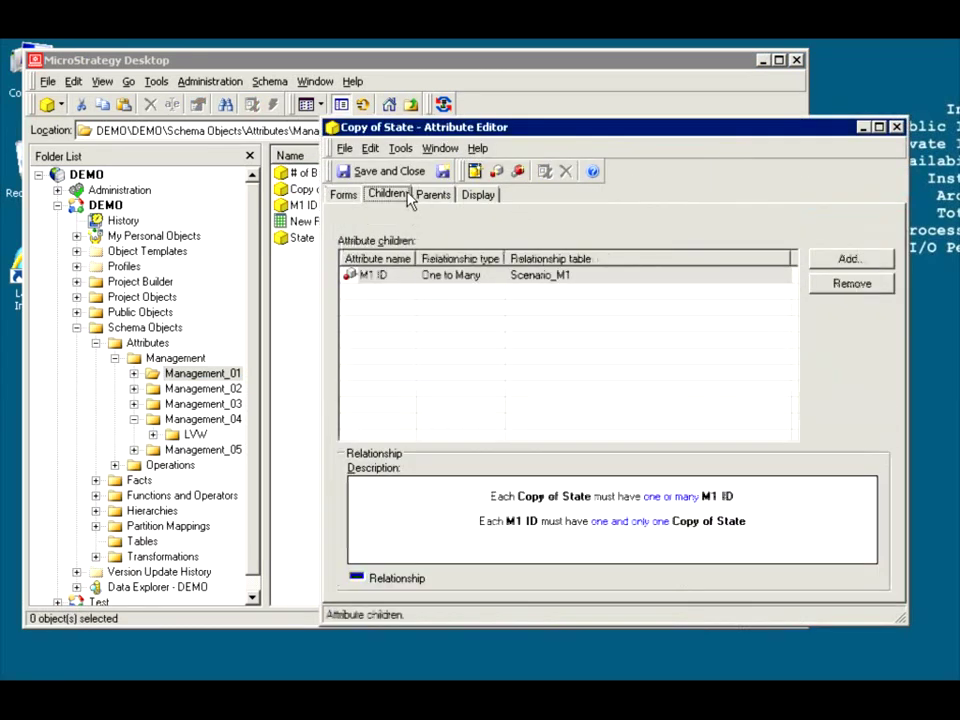
pyautogui.click(841, 286)
pyautogui.click(345, 195)
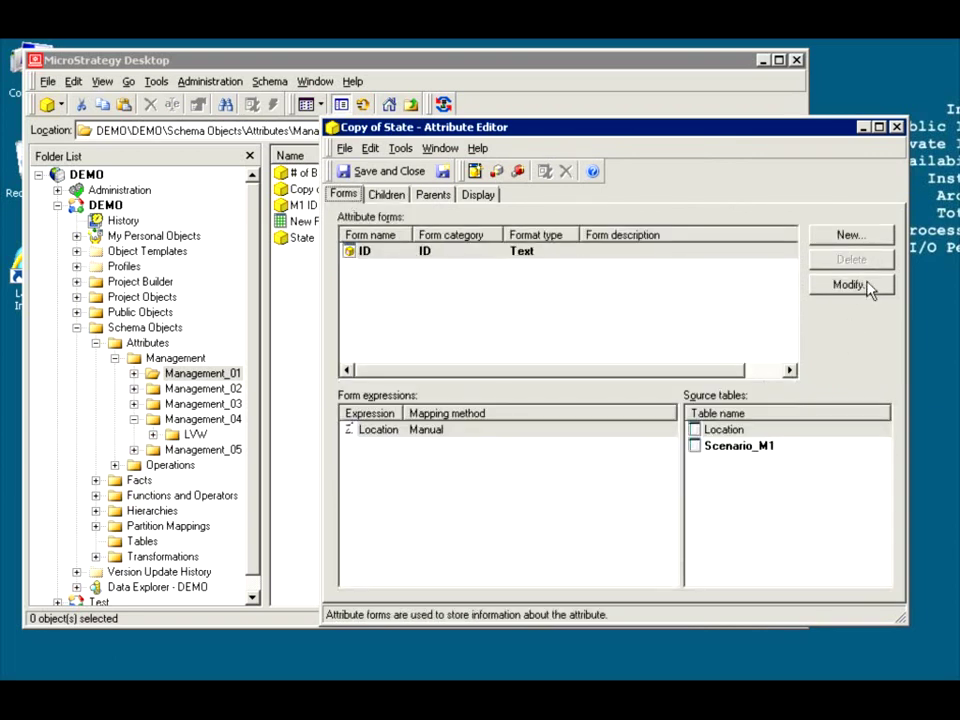
# Make Scenario_M1 dest the ID form's source and lookup table instead of Scenario_M1, then save.
pyautogui.click(849, 285)
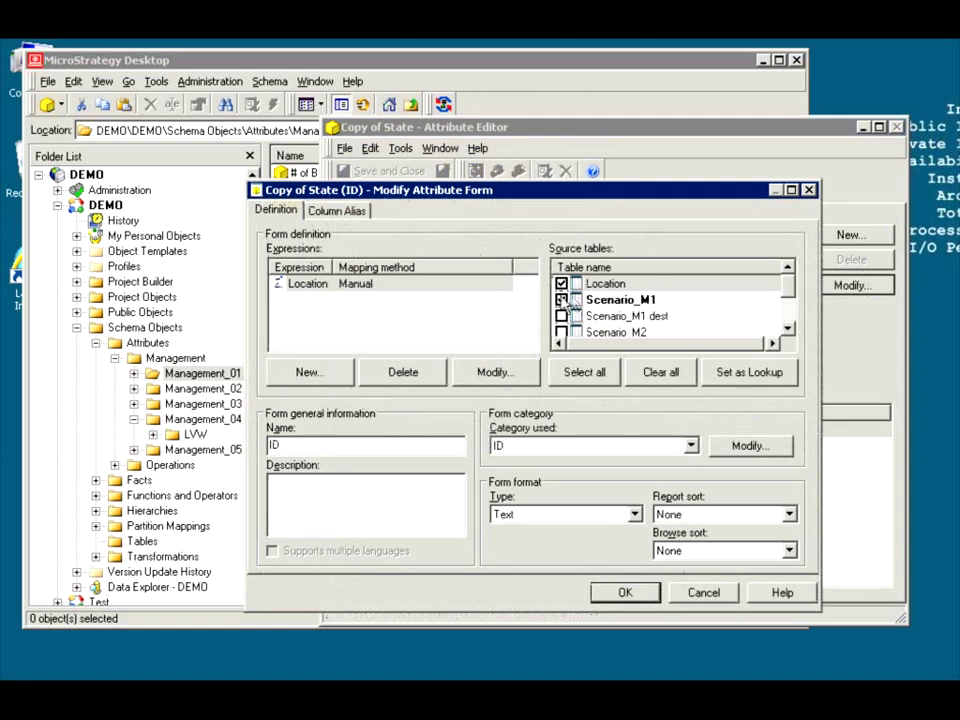
pyautogui.click(561, 300)
pyautogui.click(561, 316)
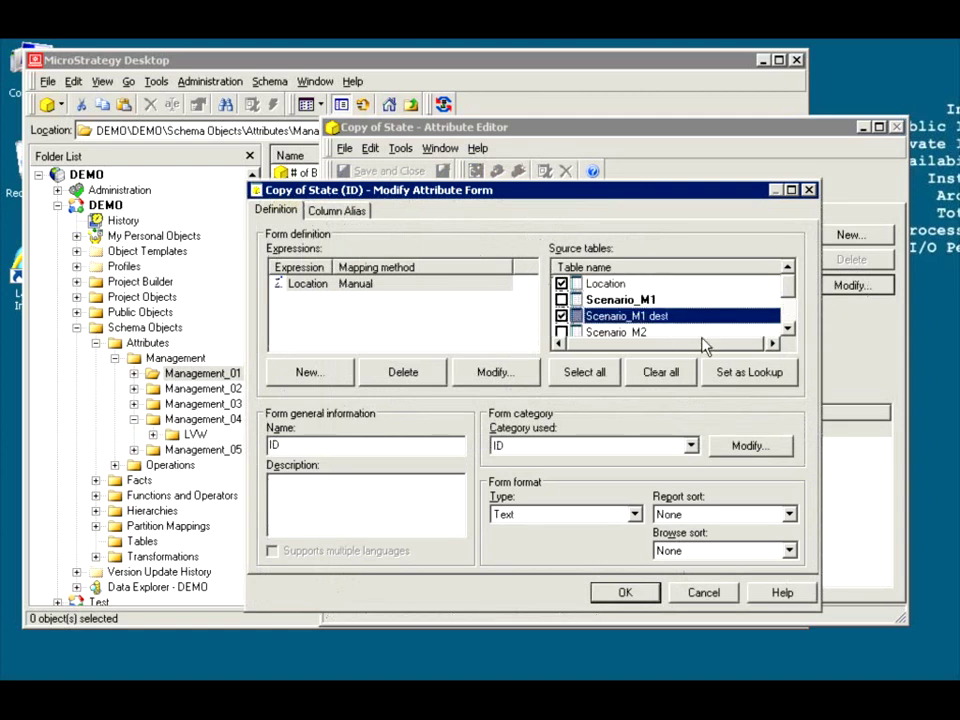
pyautogui.click(741, 380)
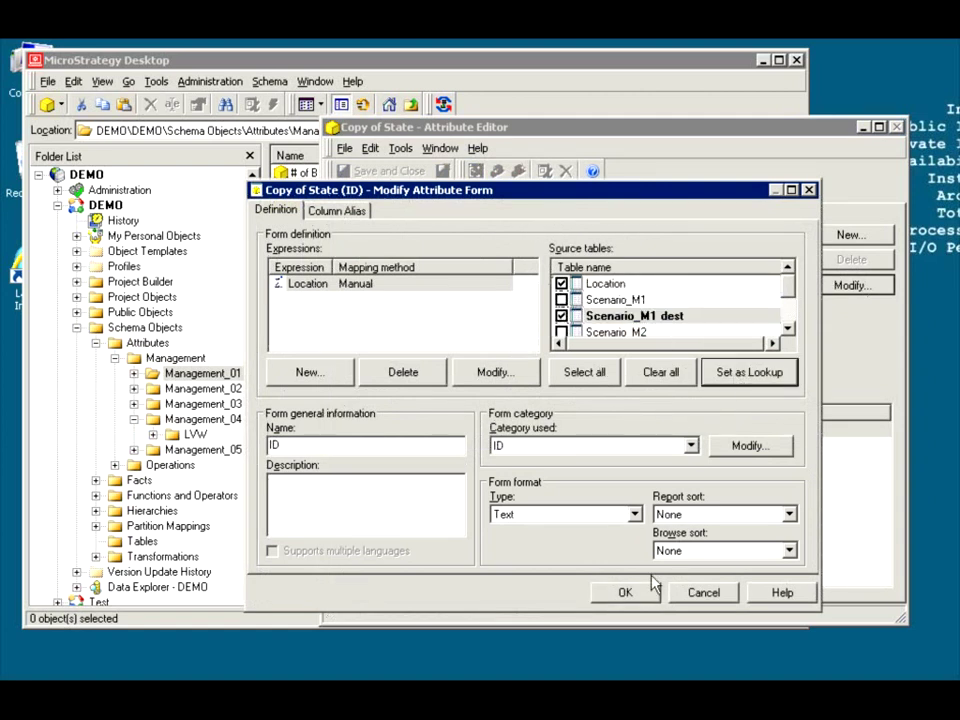
pyautogui.click(622, 594)
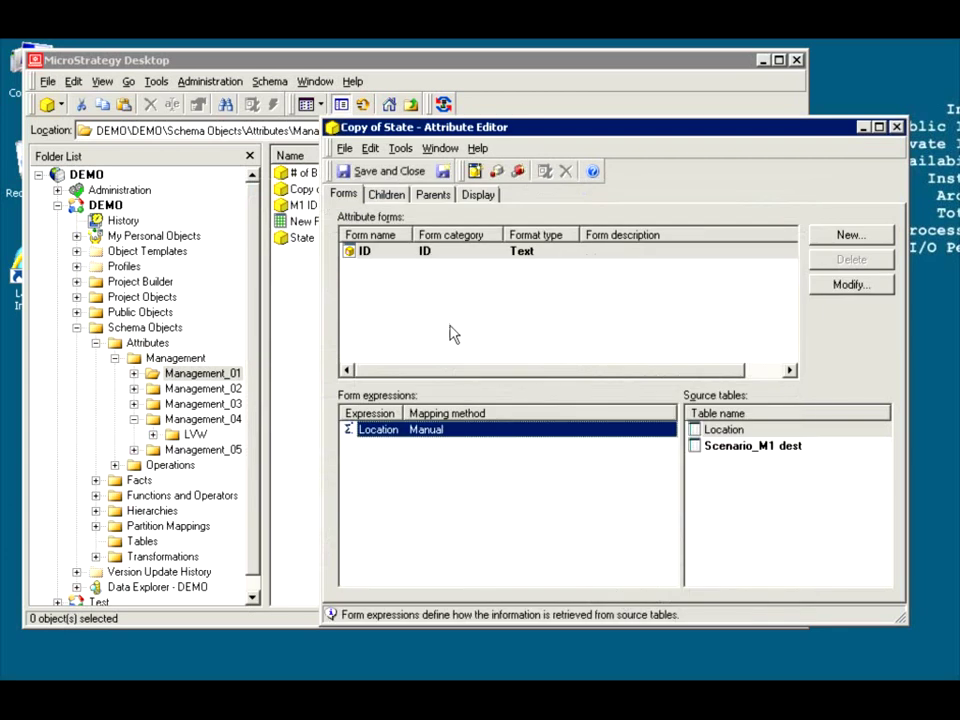
pyautogui.click(372, 170)
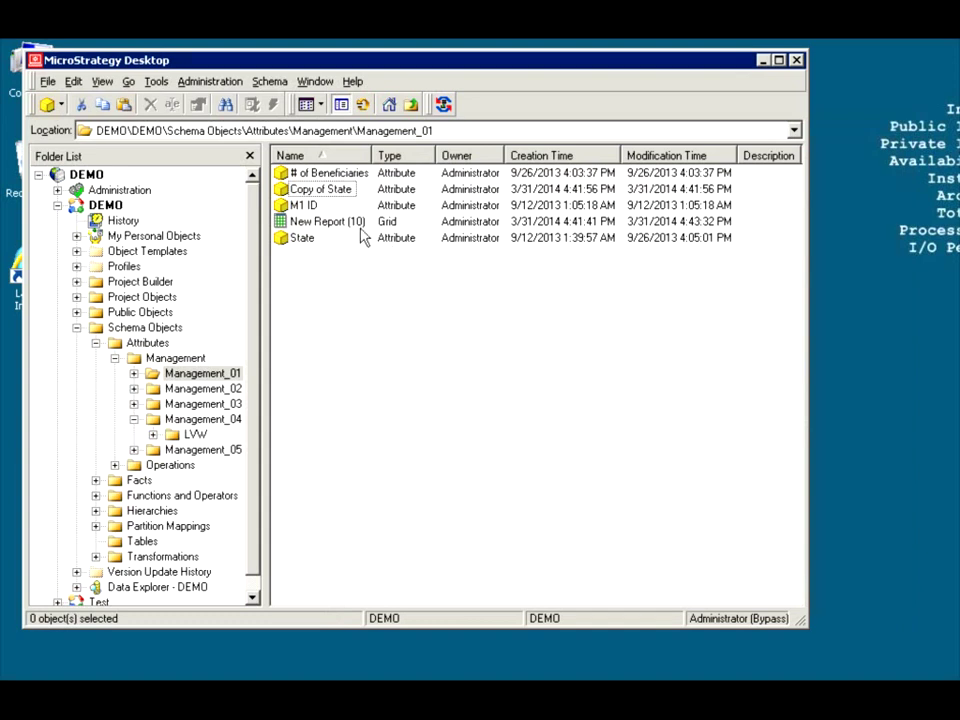
# Update the schema with all recalculation and cache-purge options, then rerun New Report (10).
pyautogui.click(312, 225)
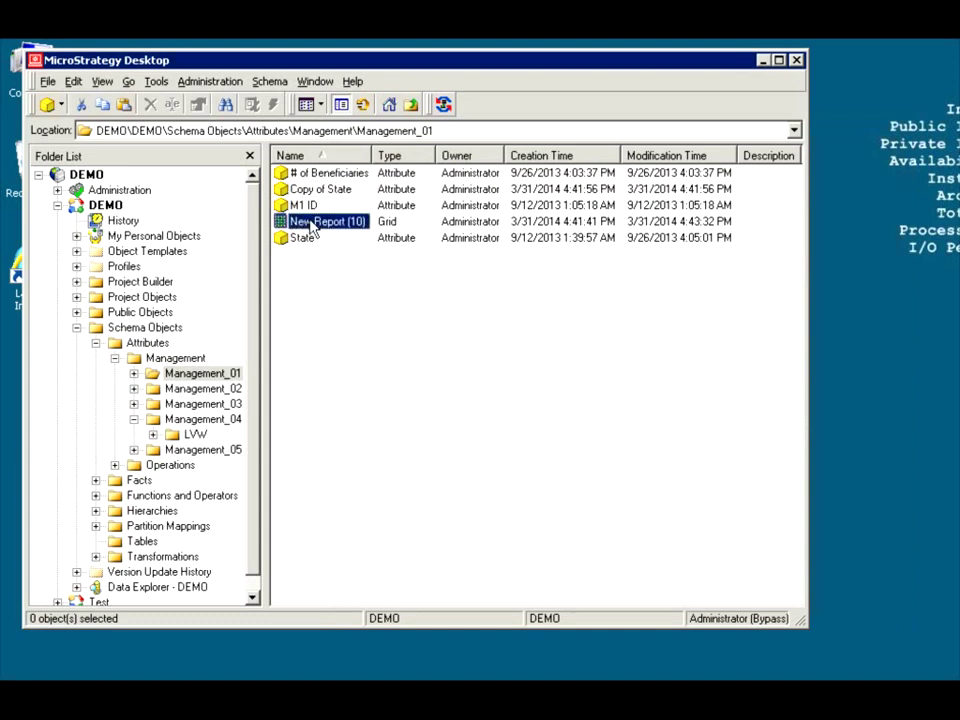
pyautogui.click(443, 104)
pyautogui.click(492, 418)
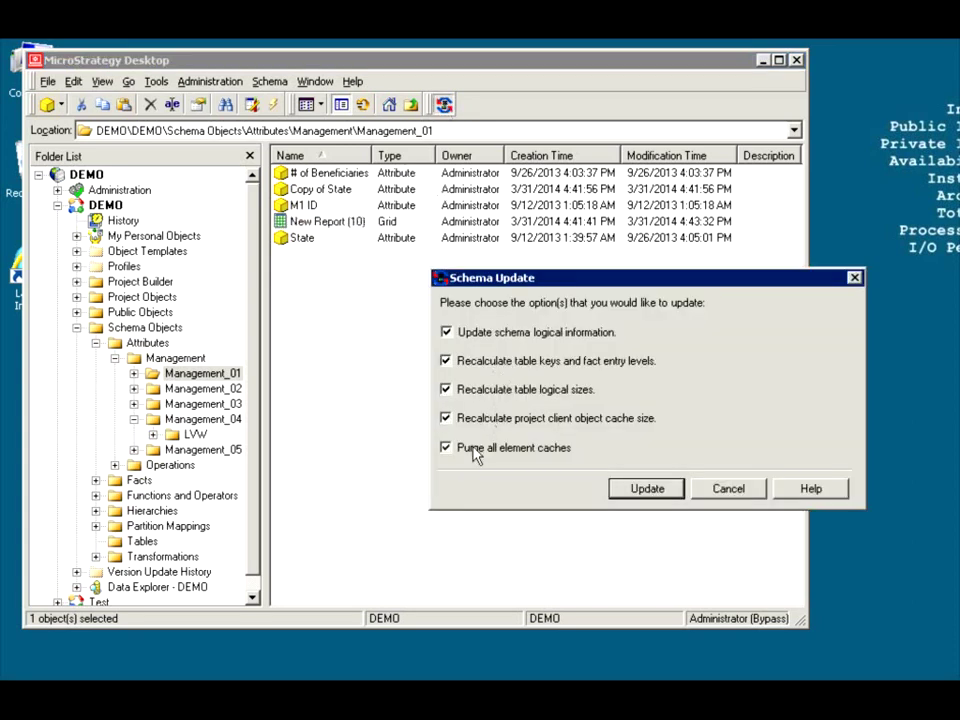
pyautogui.click(645, 489)
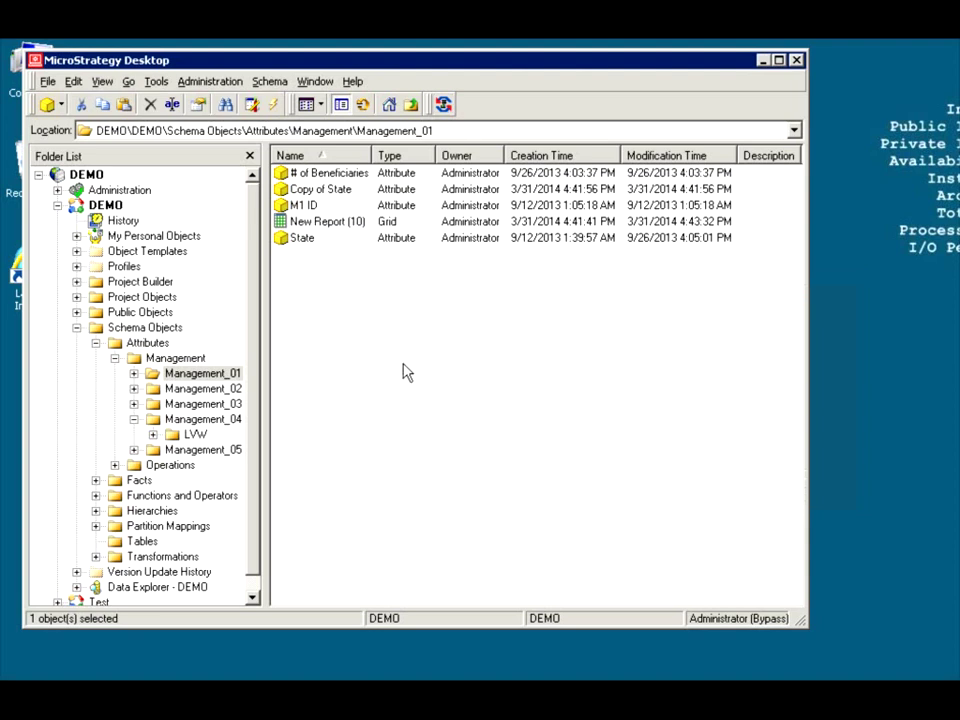
pyautogui.doubleClick(338, 222)
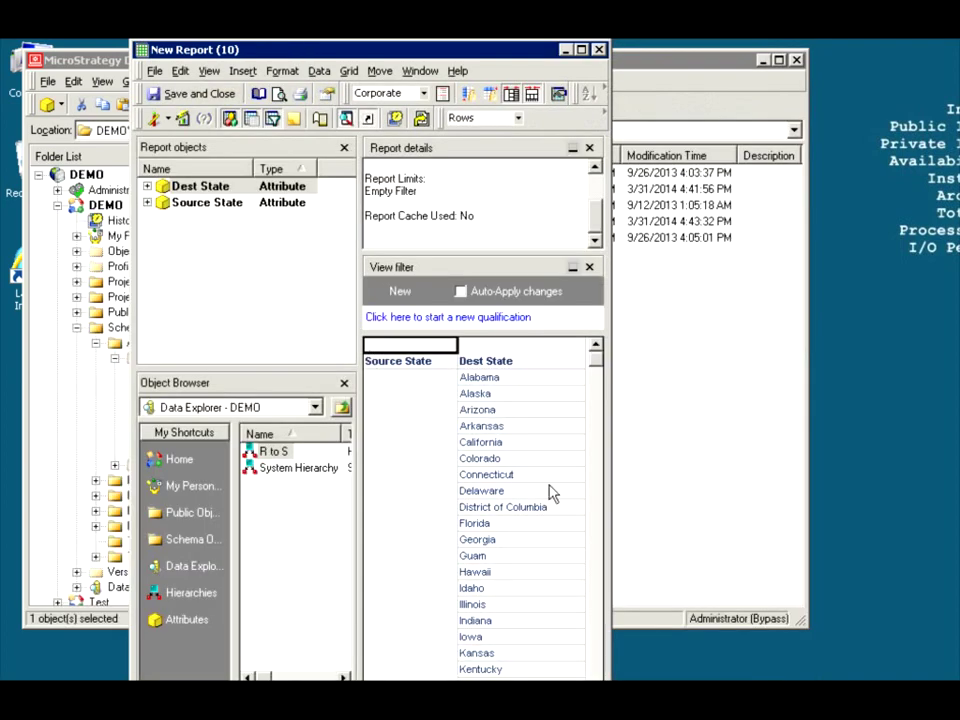
# Widen the rerun report and expand Dest State and Source State to inspect their ID forms.
pyautogui.scroll(-7, 598, 607)
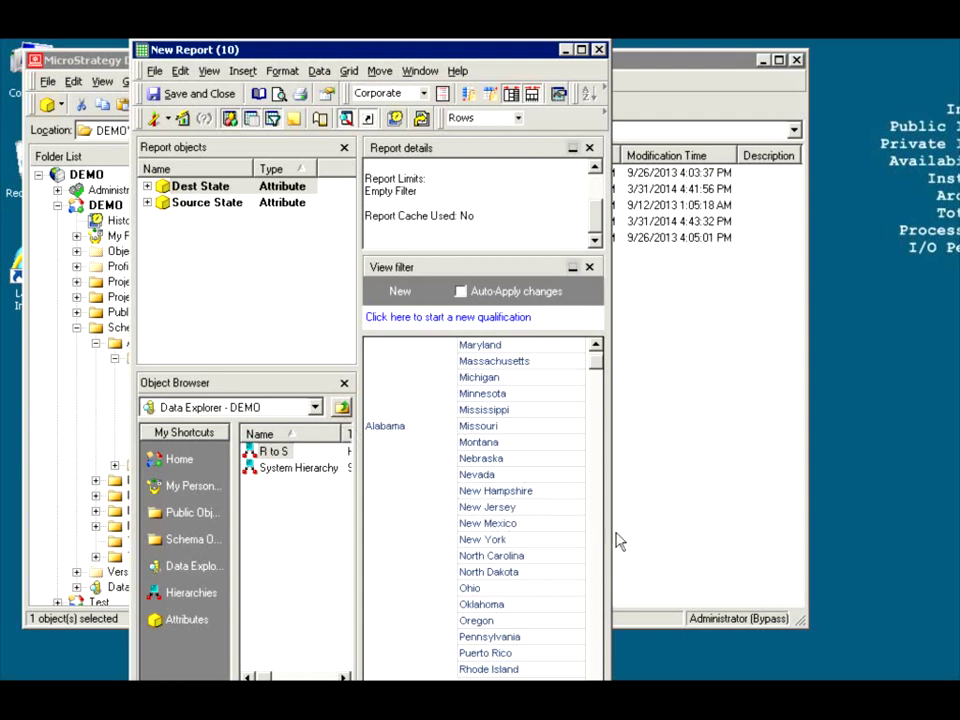
pyautogui.moveTo(610, 532); pyautogui.dragTo(695, 532)
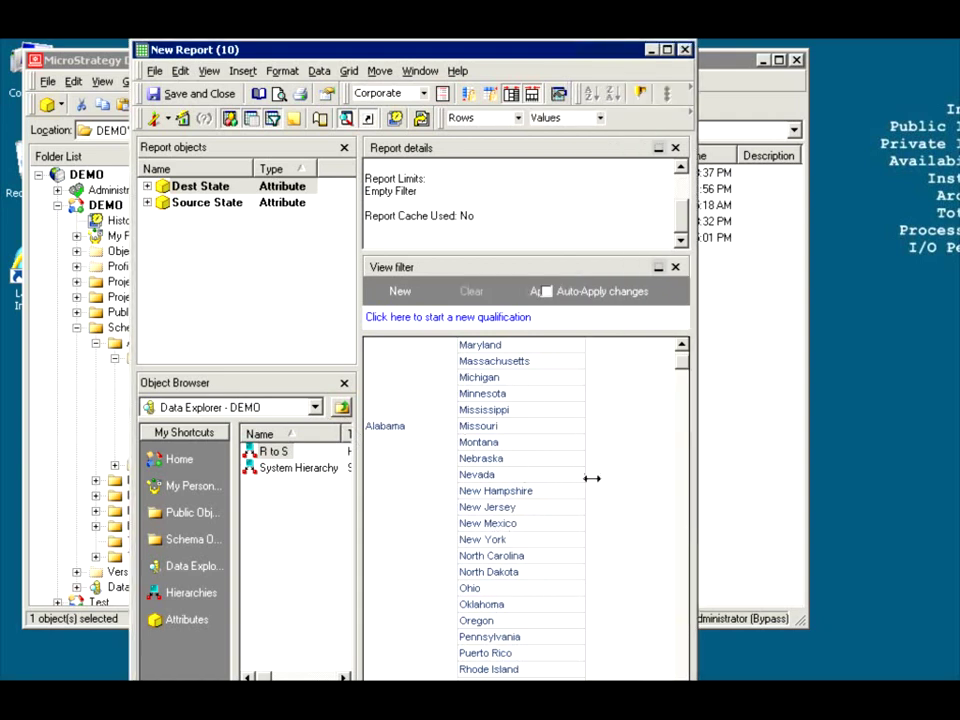
pyautogui.click(147, 186)
pyautogui.click(190, 204)
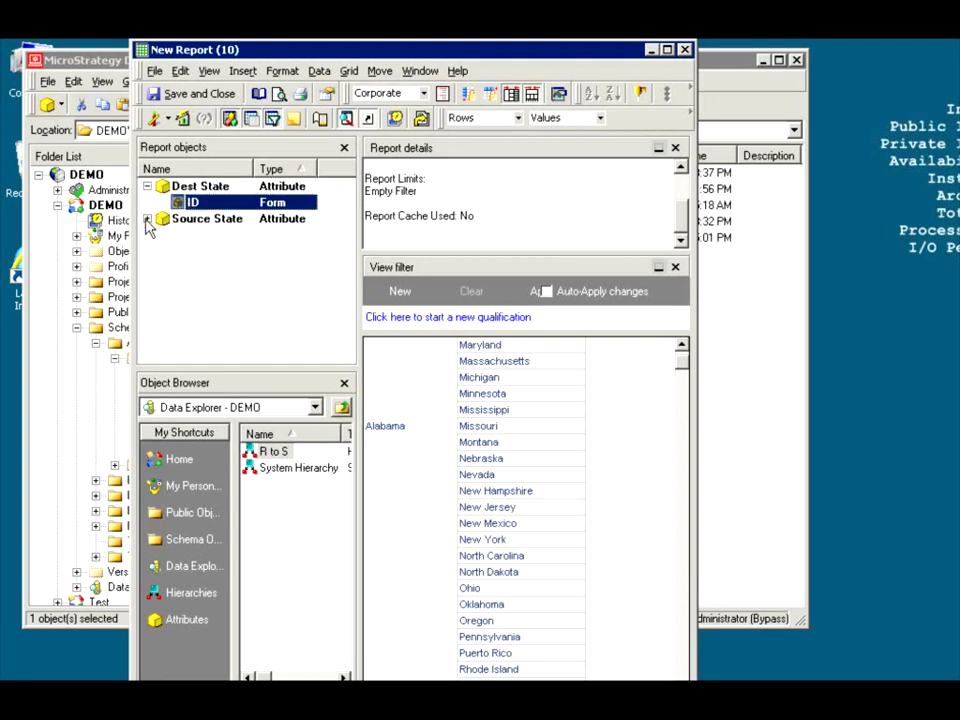
pyautogui.click(147, 218)
pyautogui.click(192, 234)
pyautogui.click(192, 204)
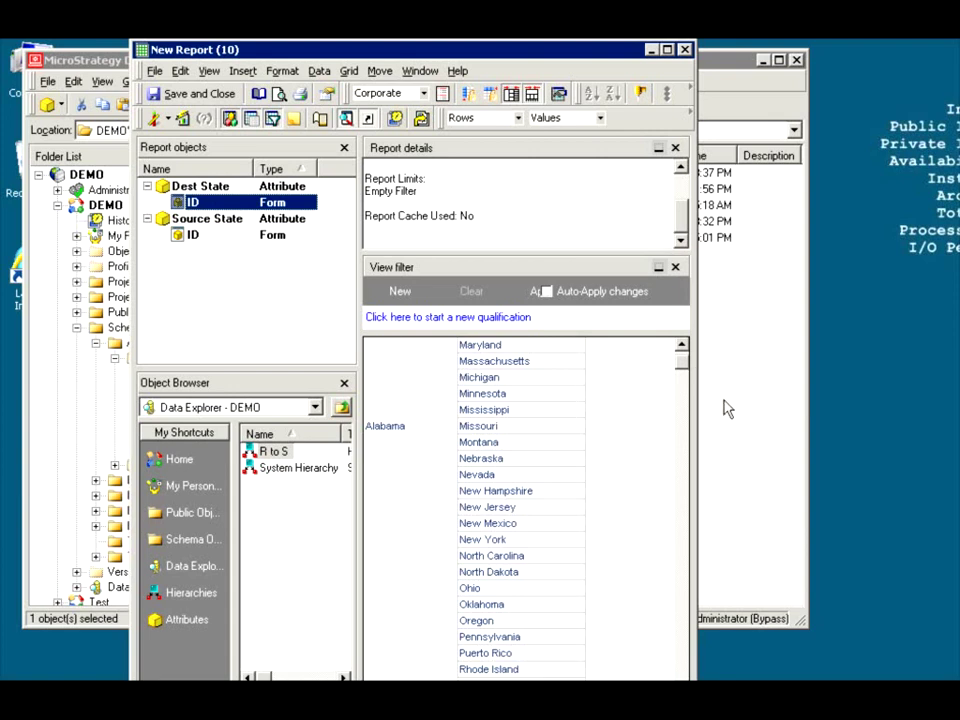
pyautogui.click(201, 188)
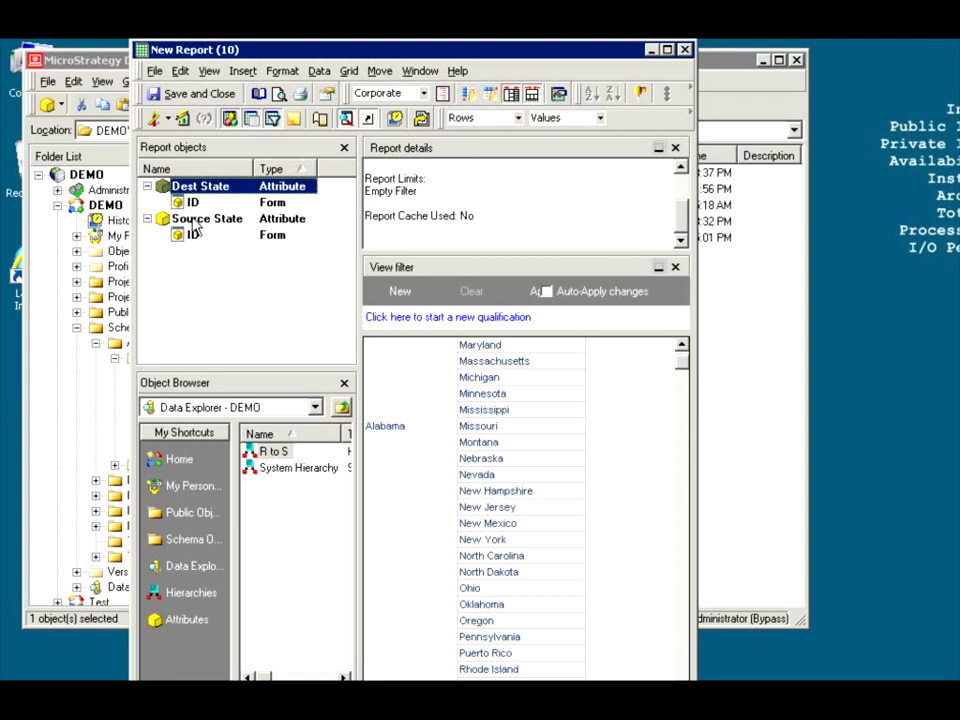
pyautogui.click(200, 219)
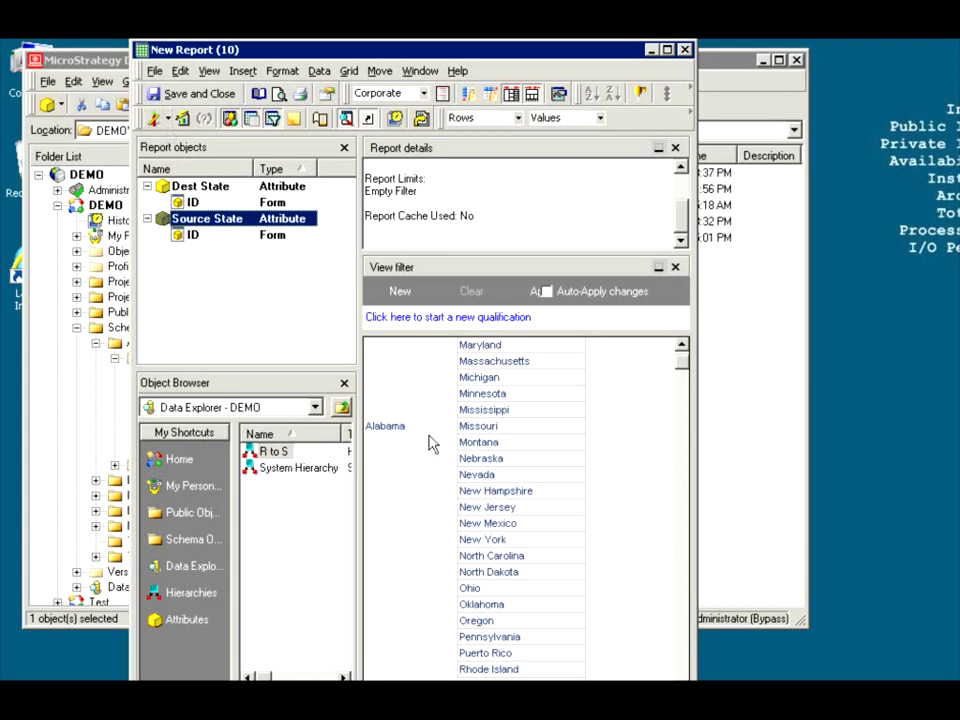
pyautogui.click(167, 119)
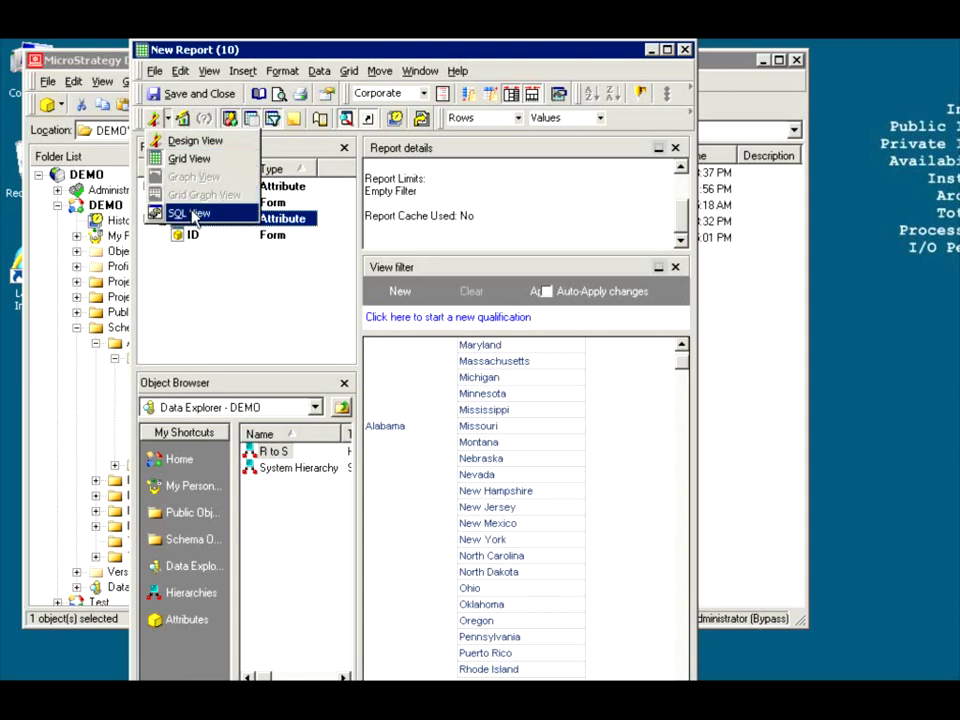
pyautogui.click(193, 216)
pyautogui.moveTo(677, 356); pyautogui.dragTo(688, 519)
pyautogui.moveTo(144, 530); pyautogui.dragTo(356, 533)
pyautogui.moveTo(158, 541); pyautogui.dragTo(328, 545)
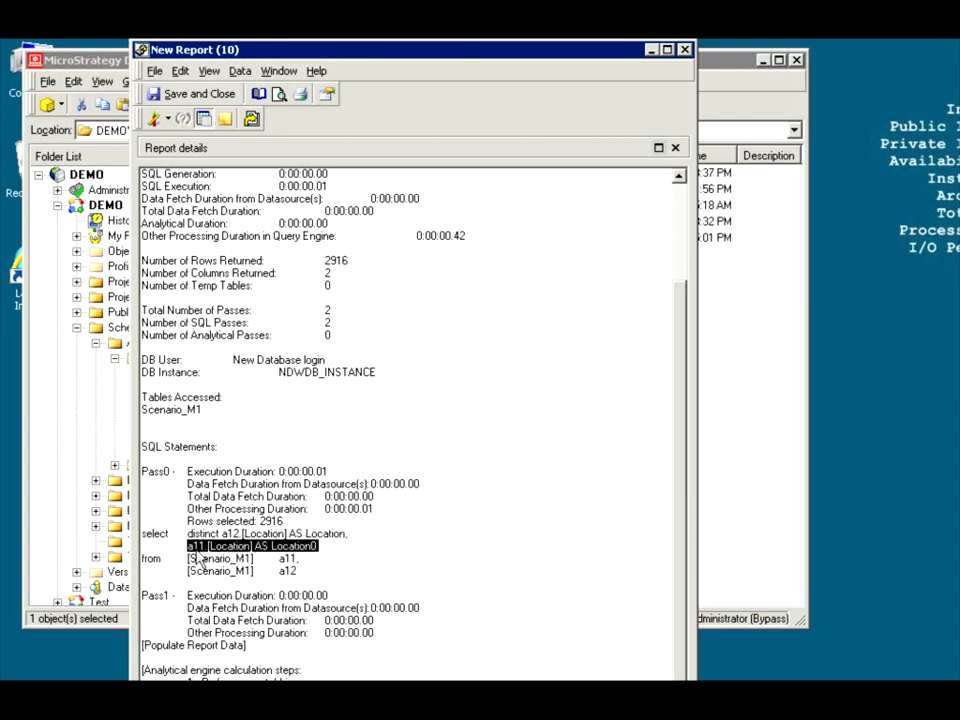
pyautogui.moveTo(187, 558); pyautogui.dragTo(141, 563)
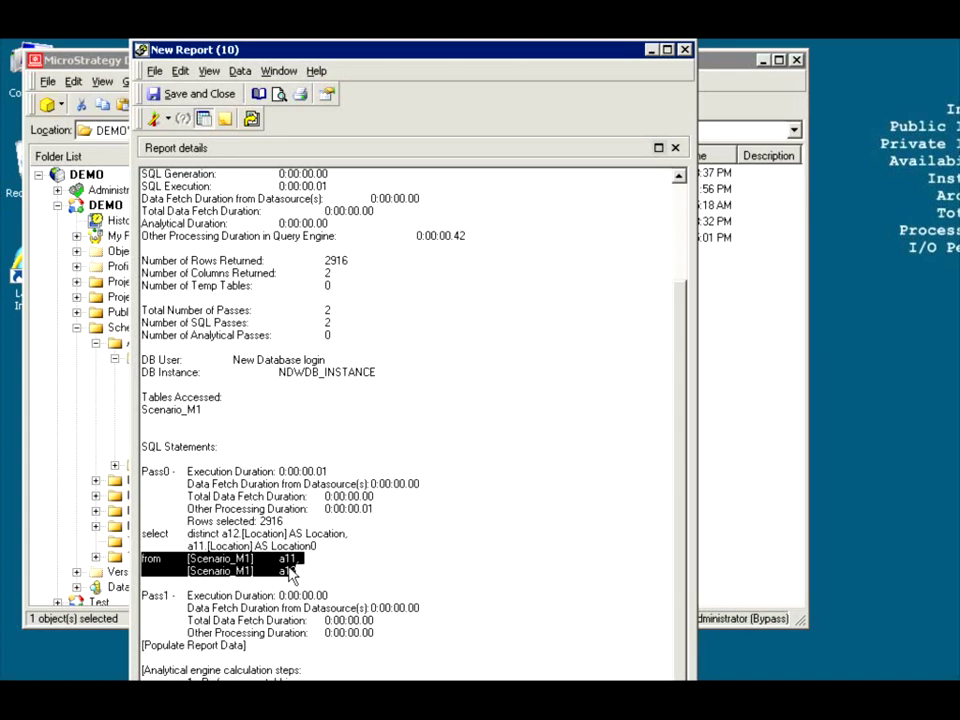
pyautogui.click(306, 572)
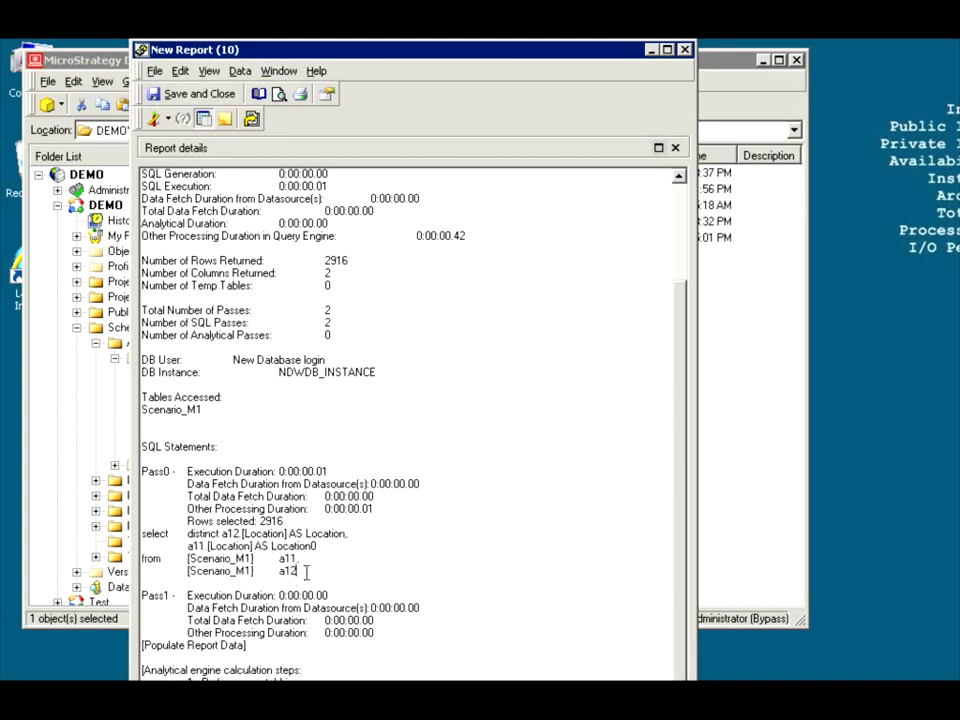
pyautogui.moveTo(306, 572); pyautogui.dragTo(115, 556)
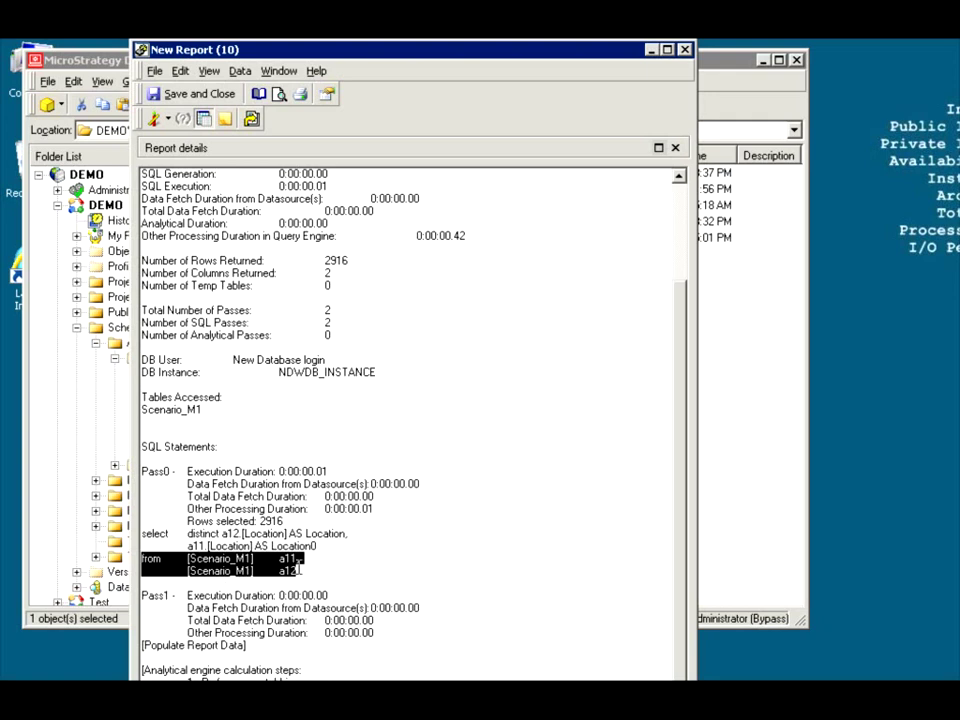
pyautogui.click(297, 569)
pyautogui.moveTo(297, 569); pyautogui.dragTo(127, 568)
# Switch the report to Design View and close it without saving.
pyautogui.click(167, 118)
pyautogui.click(176, 140)
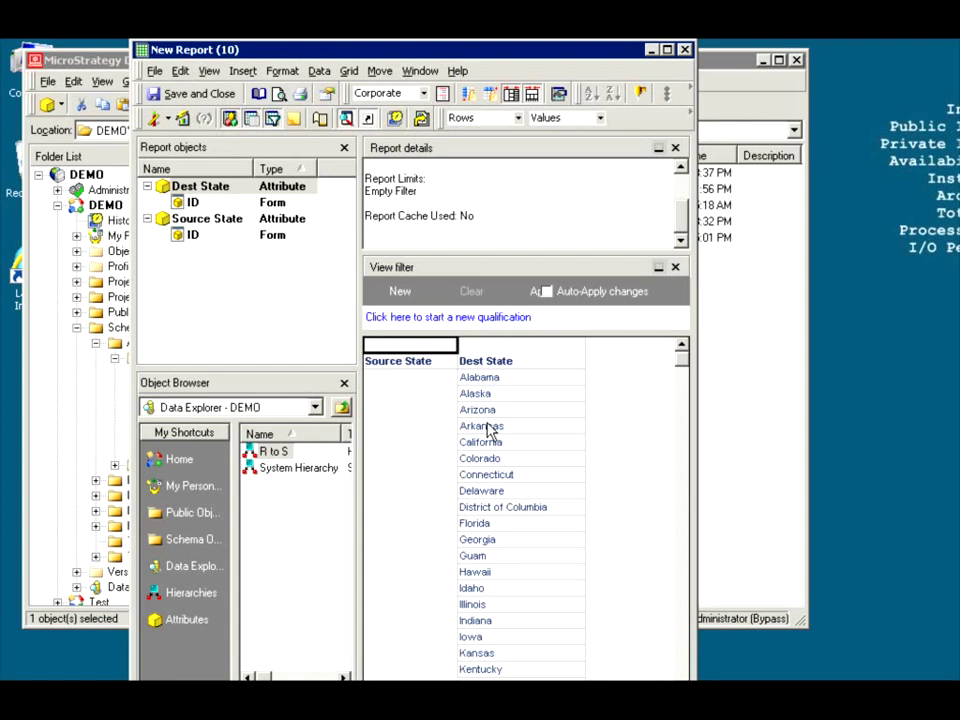
pyautogui.click(685, 49)
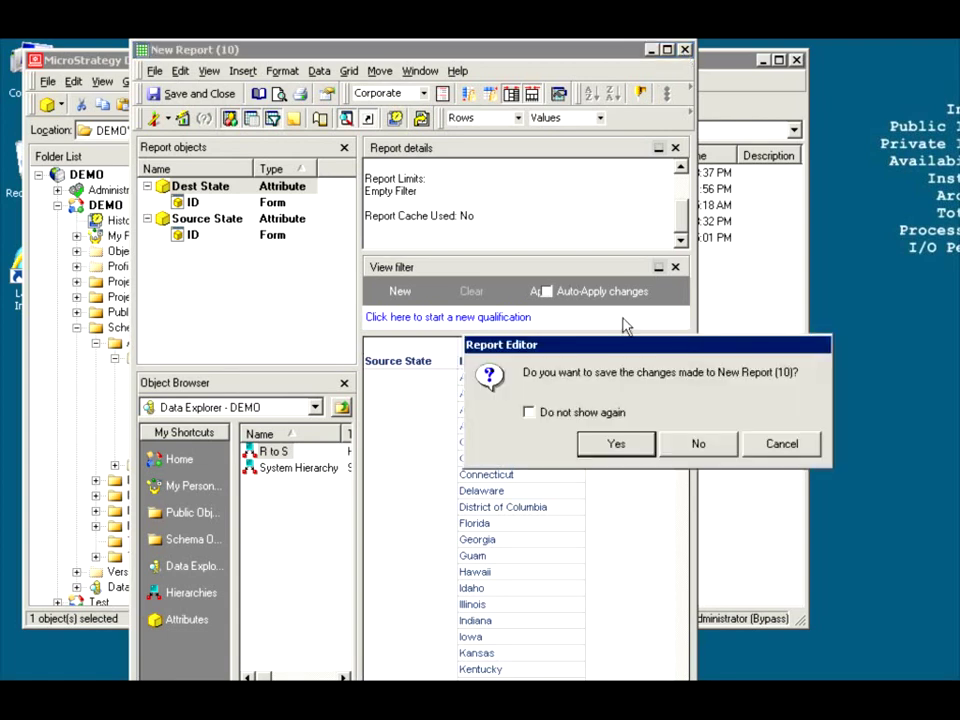
pyautogui.click(692, 444)
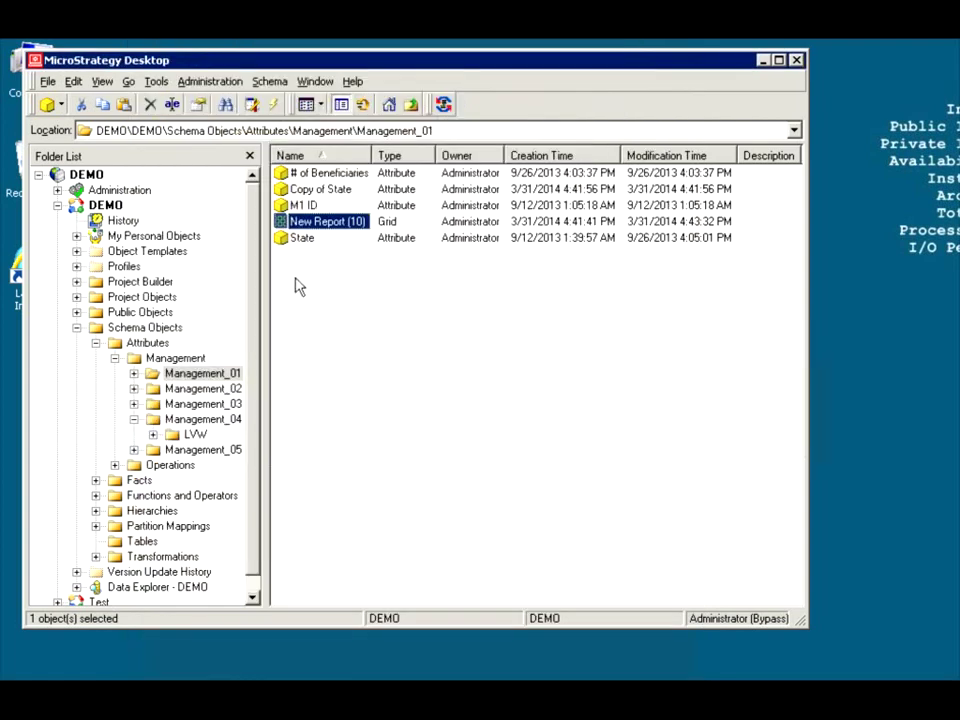
# Show the Management_04 folder and bring up the New object types from its object pane.
pyautogui.click(203, 419)
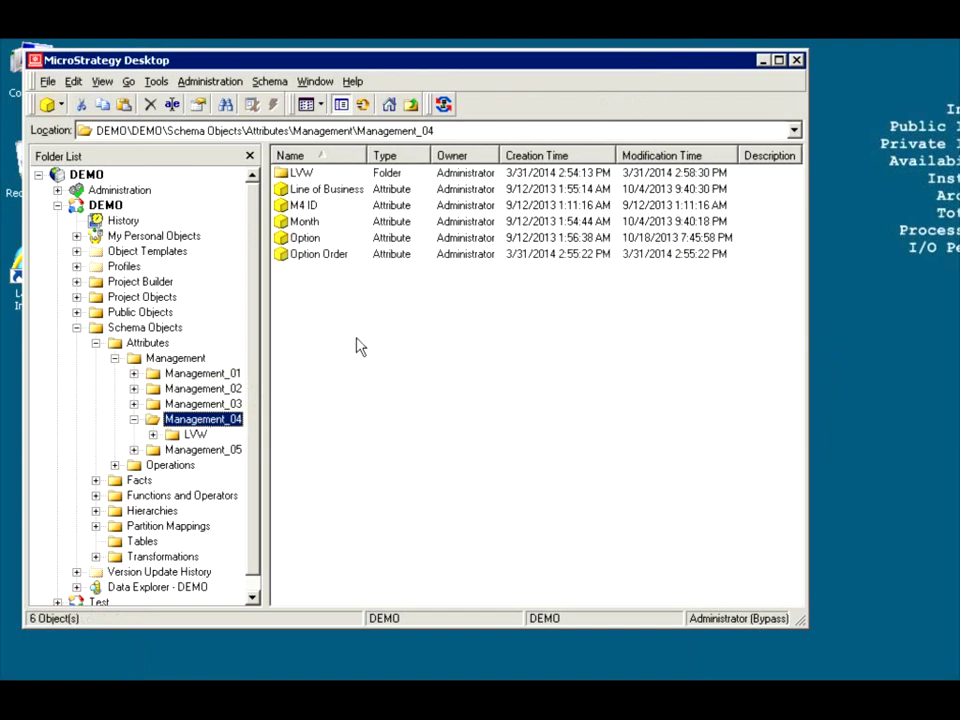
pyautogui.rightClick(285, 290)
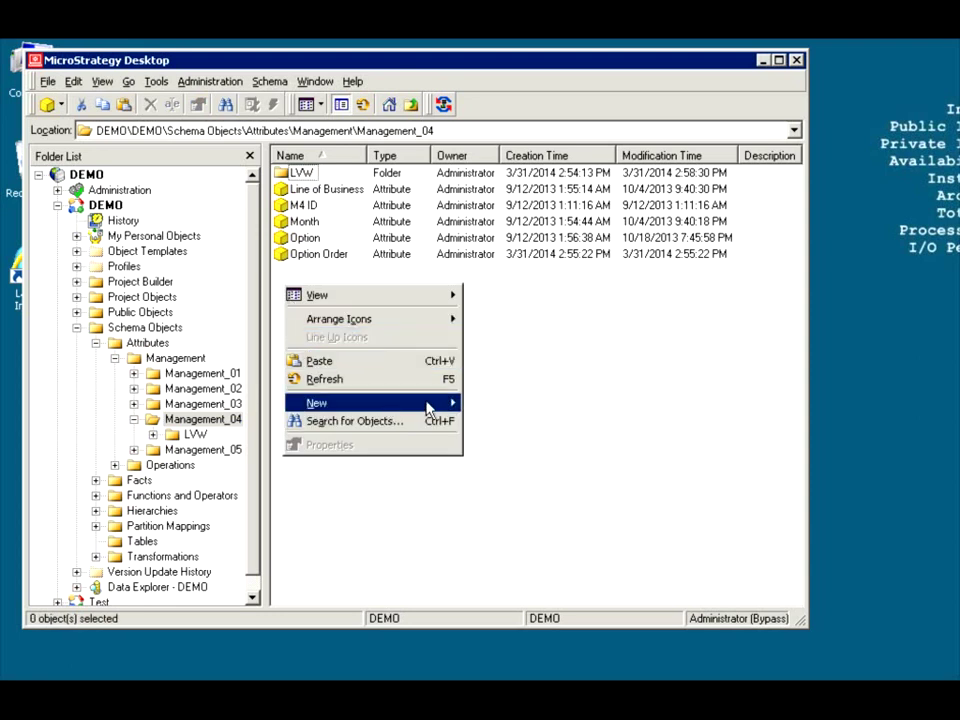
pyautogui.moveTo(428, 405)
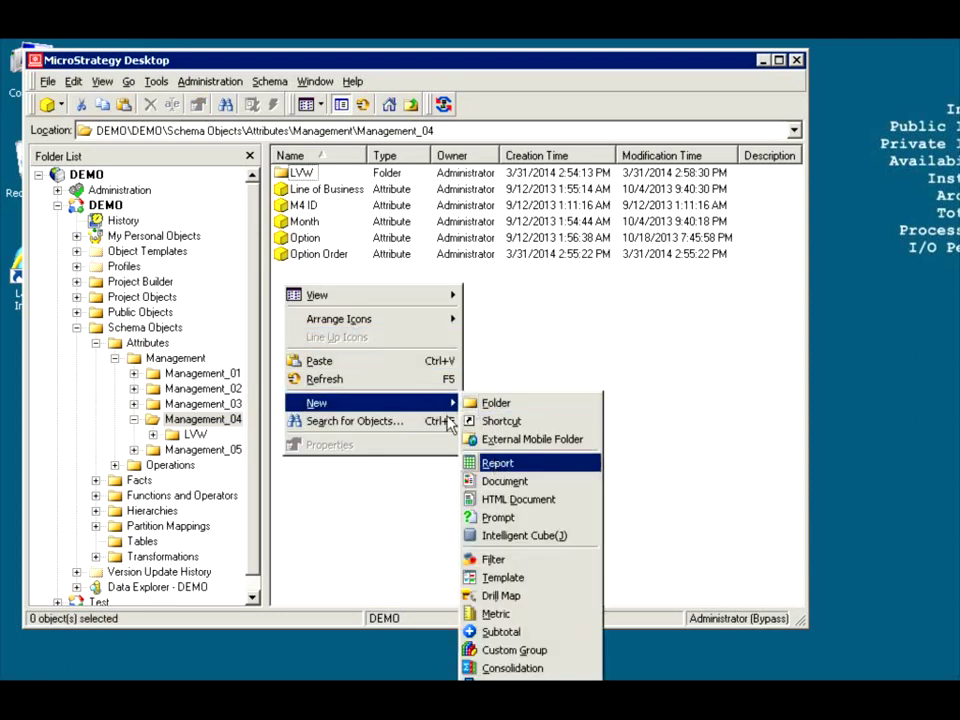
pyautogui.click(340, 586)
pyautogui.rightClick(340, 586)
pyautogui.moveTo(474, 611)
pyautogui.click(408, 521)
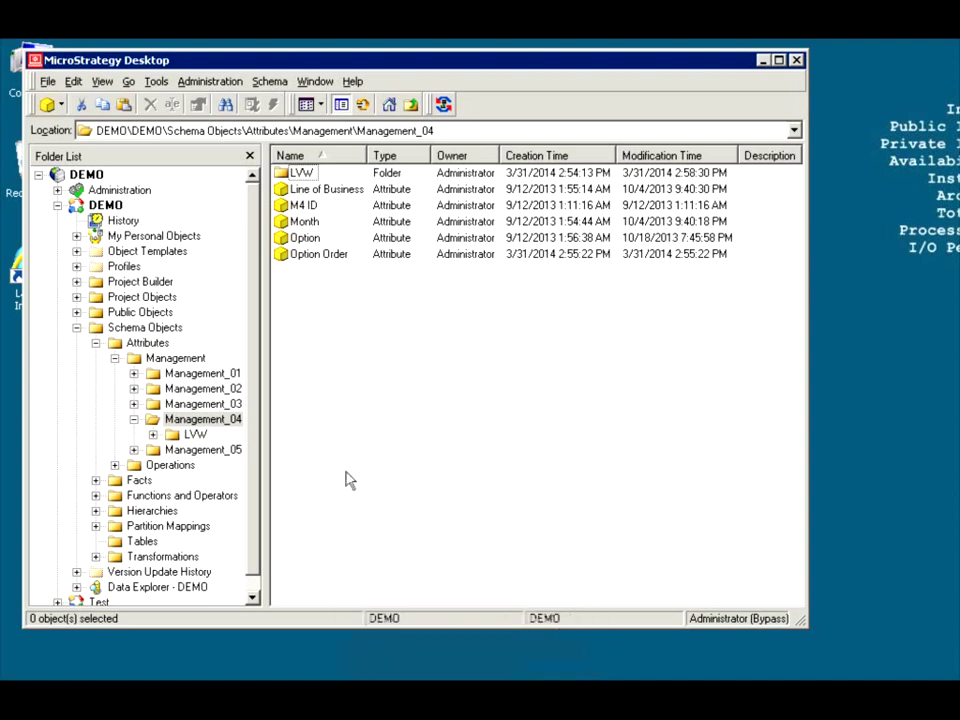
pyautogui.rightClick(328, 465)
pyautogui.moveTo(487, 581)
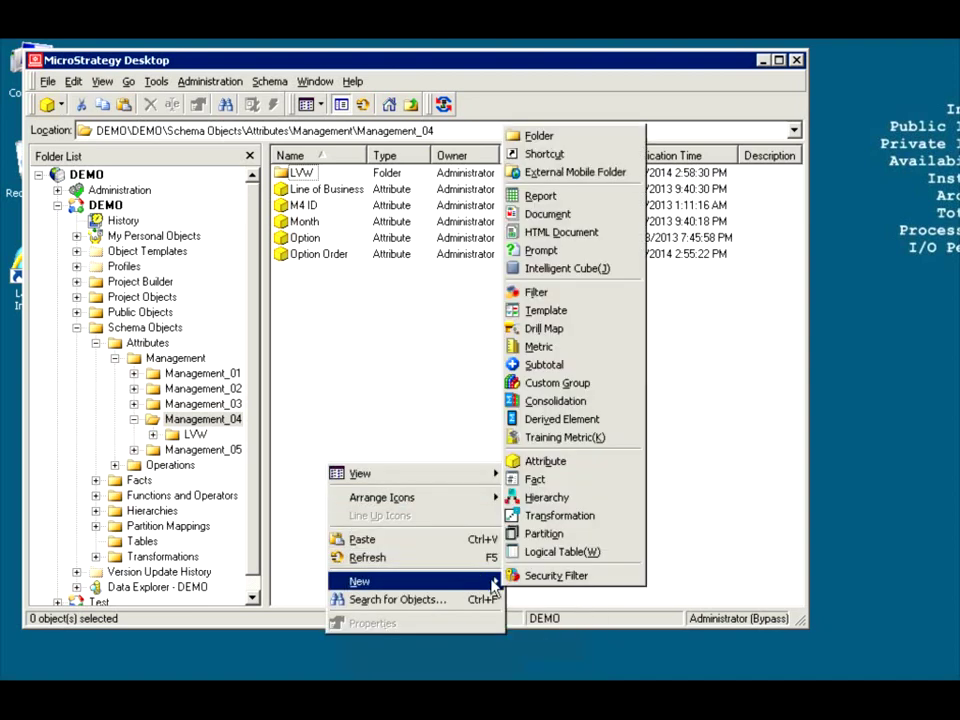
# Create a new logical table and write the SQL line 'select ID, sum(Total) as My_T'.
pyautogui.click(570, 553)
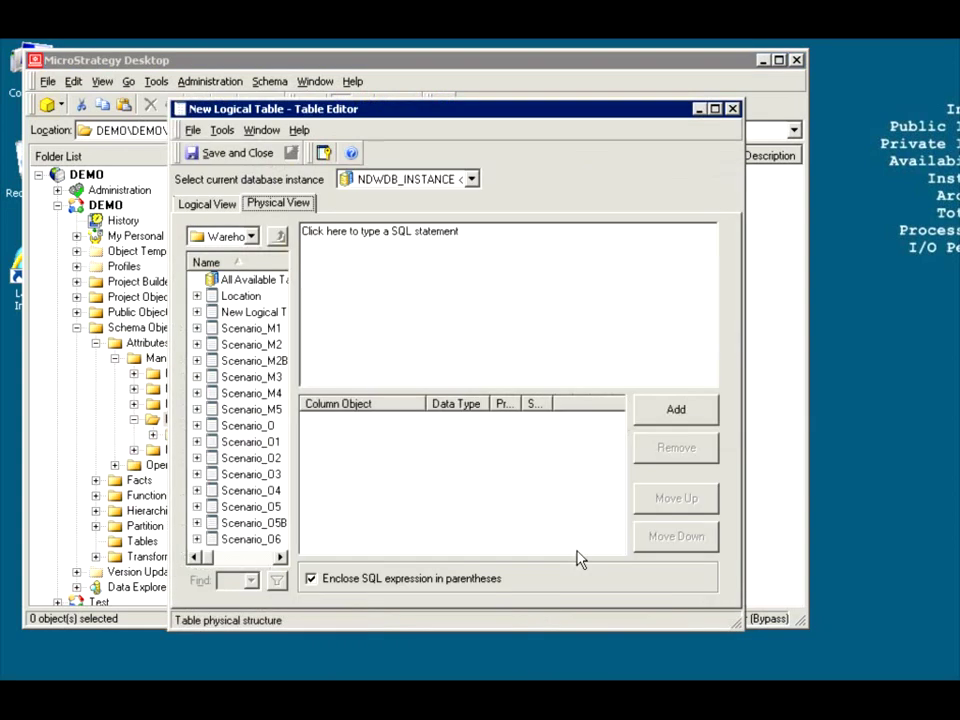
pyautogui.click(387, 258)
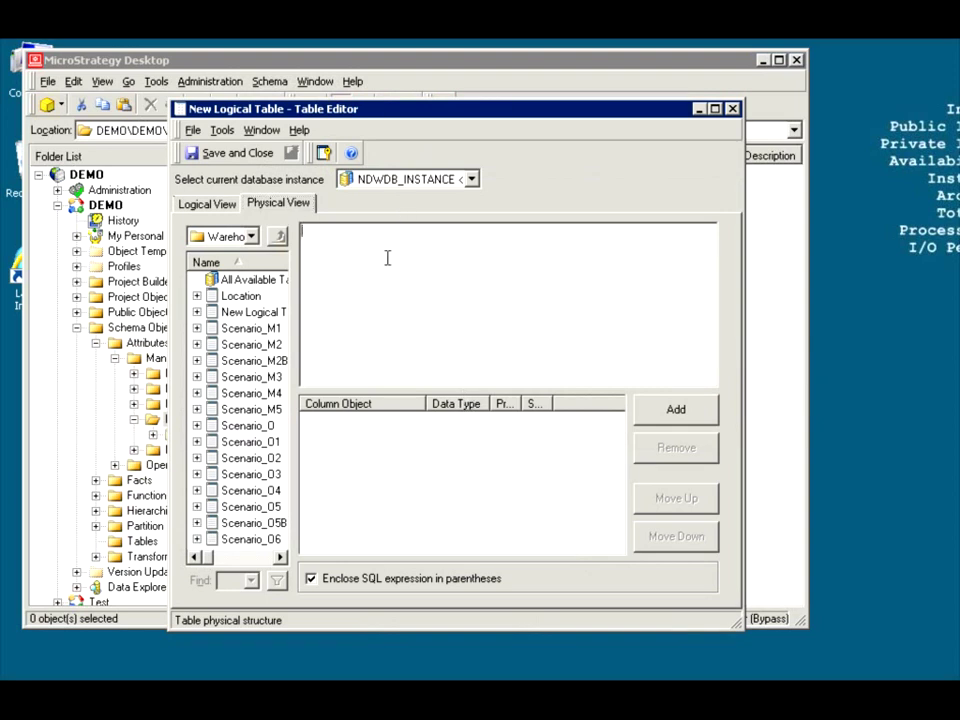
pyautogui.write('select')
pyautogui.click(197, 394)
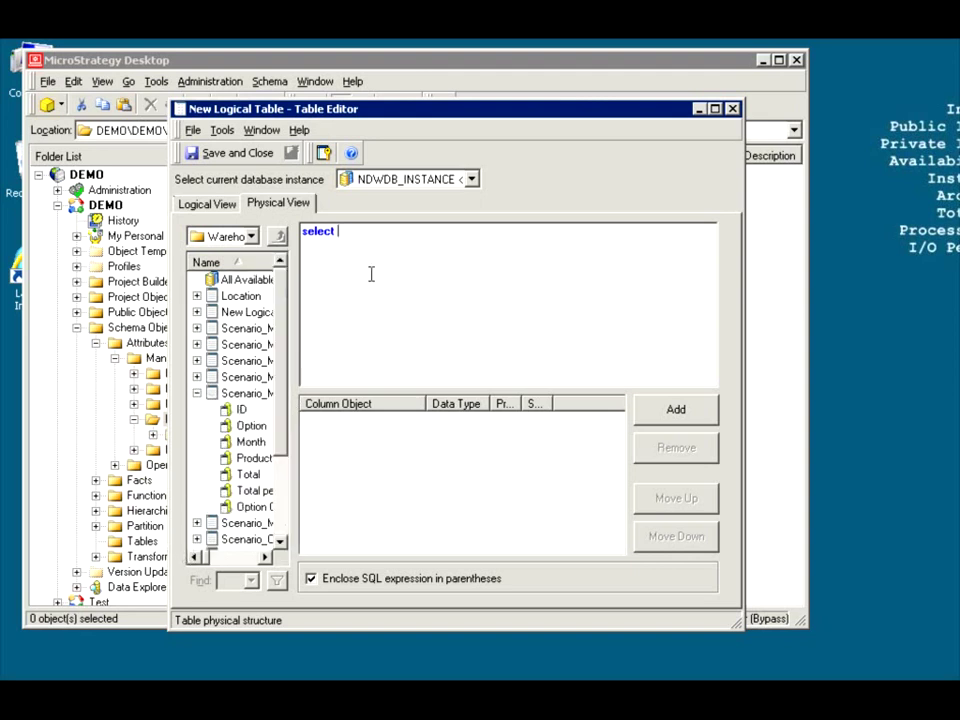
pyautogui.write('ID')
pyautogui.press('Return')
pyautogui.press('BackSpace')
pyautogui.write(', sum(Total) as My_T')
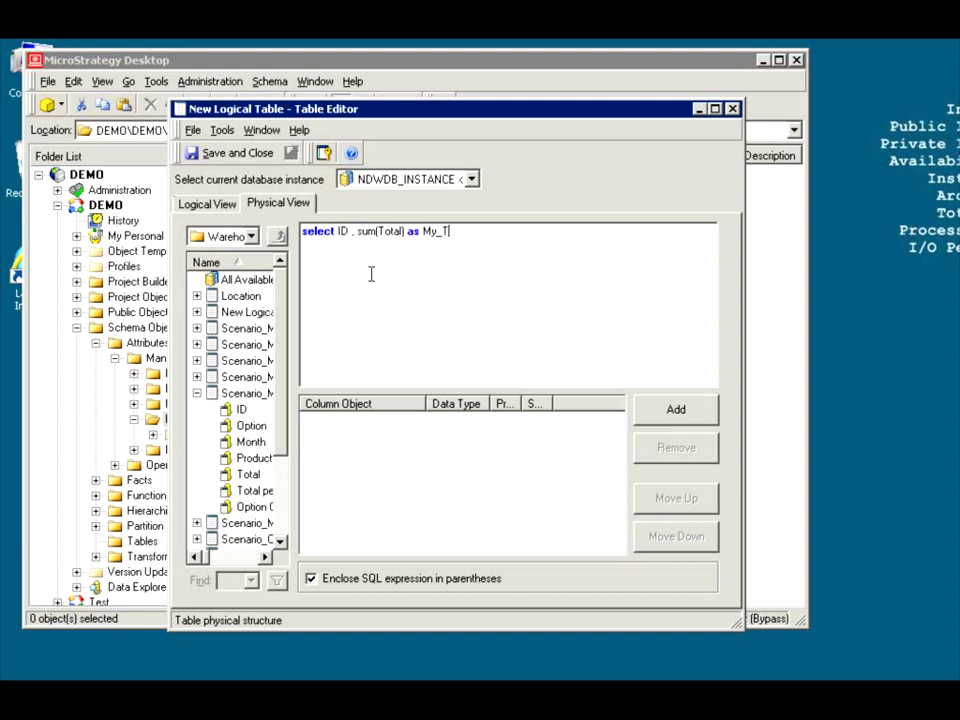
# Add the 'from Scenario_M4' line to the SQL, correcting the typo.
pyautogui.press('Return')
pyautogui.write('from Scenario_')
pyautogui.click(265, 557)
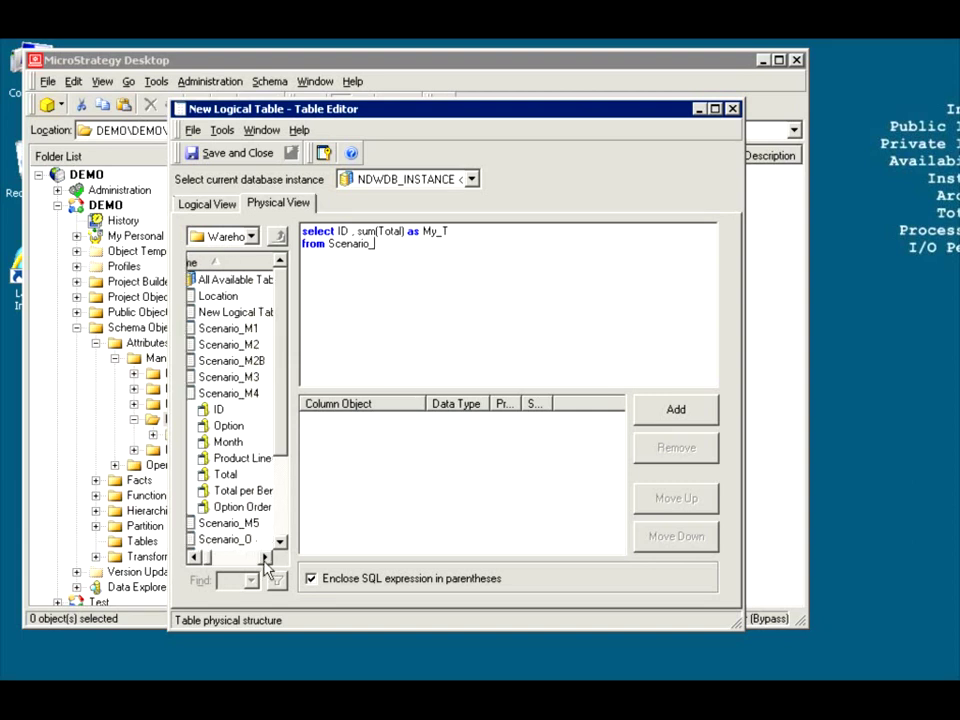
pyautogui.write('M$')
pyautogui.press('Return')
pyautogui.write('where my')
pyautogui.click(391, 245)
pyautogui.press('BackSpace')
pyautogui.write('4')
# Finish the SQL with 'where Total > 100000' and 'group by ID'.
pyautogui.click(357, 231)
pyautogui.click(374, 257)
pyautogui.press('BackSpace')
pyautogui.press('BackSpace')
pyautogui.write('To >tal > ')
pyautogui.write('100')
pyautogui.write('000')
pyautogui.press('Return')
pyautogui.write('group by ID')
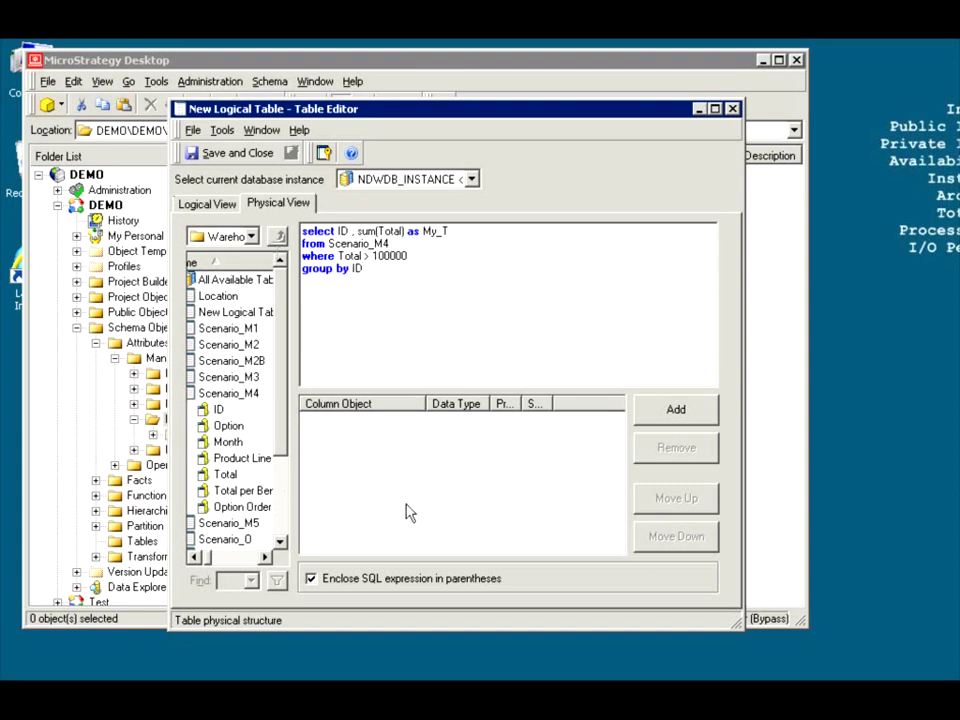
# Add ID from Scenario_M4 as the first column and a second column row for My_T.
pyautogui.click(675, 408)
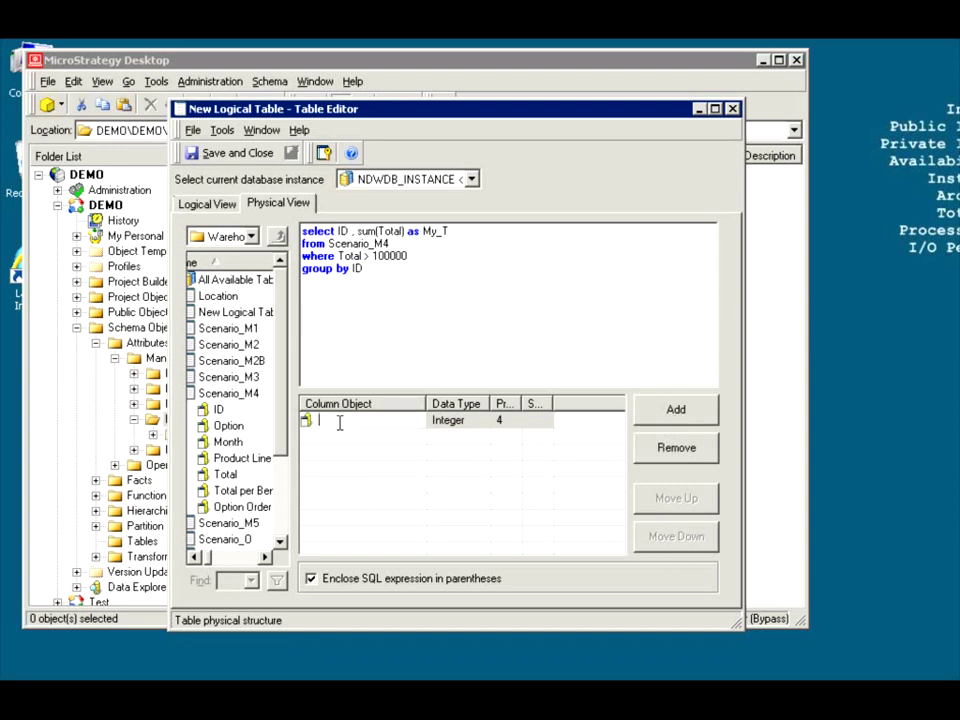
pyautogui.write('ID')
pyautogui.press('BackSpace')
pyautogui.press('BackSpace')
pyautogui.click(668, 450)
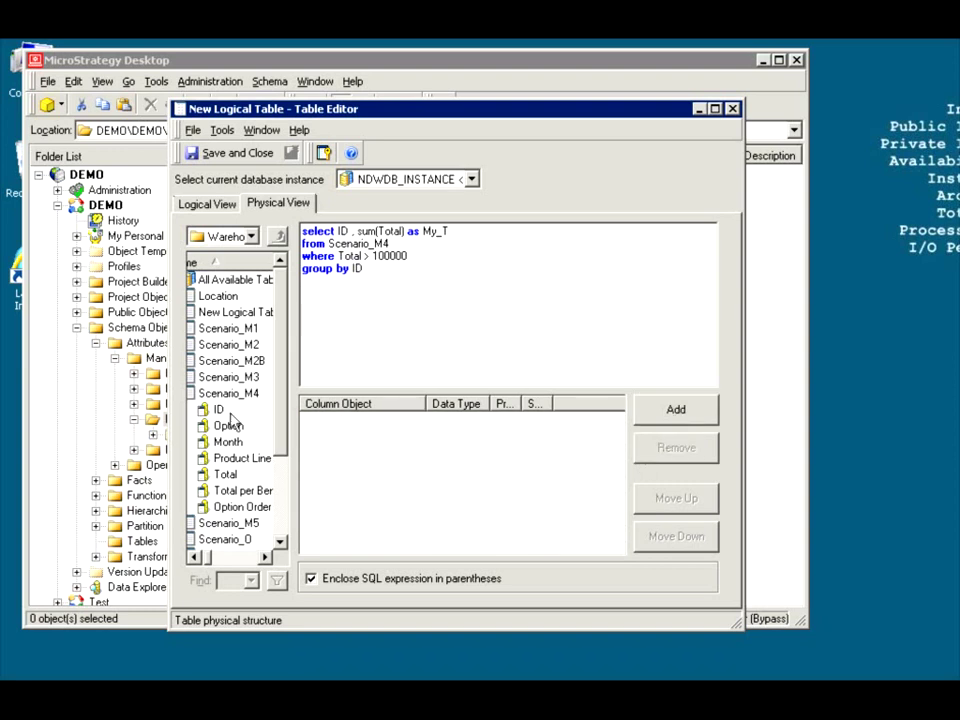
pyautogui.click(220, 410)
pyautogui.moveTo(236, 410); pyautogui.dragTo(356, 462)
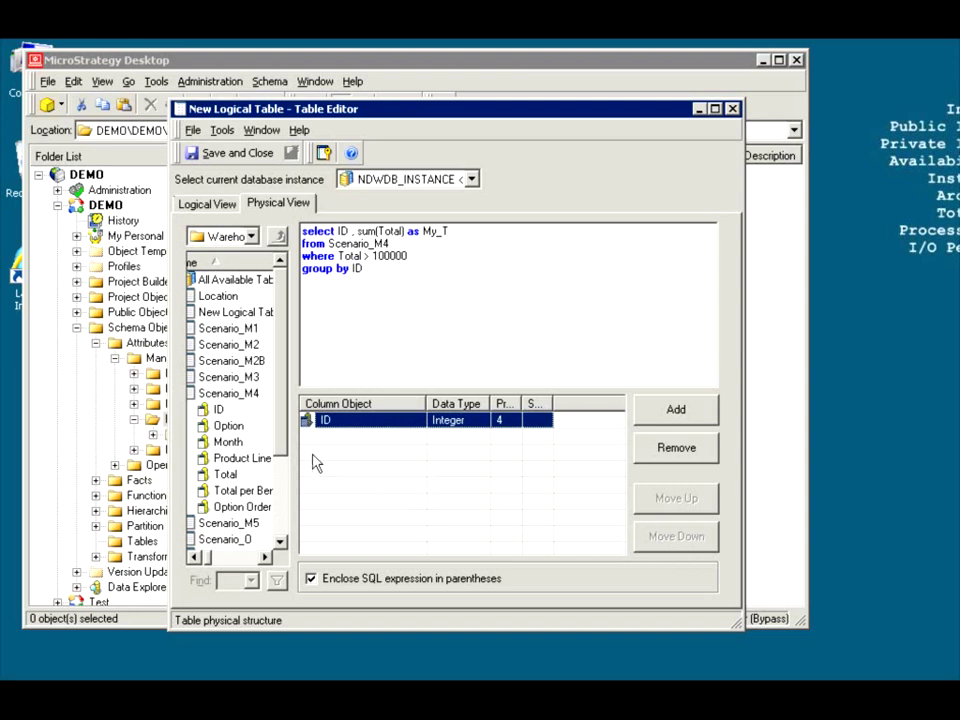
pyautogui.click(225, 474)
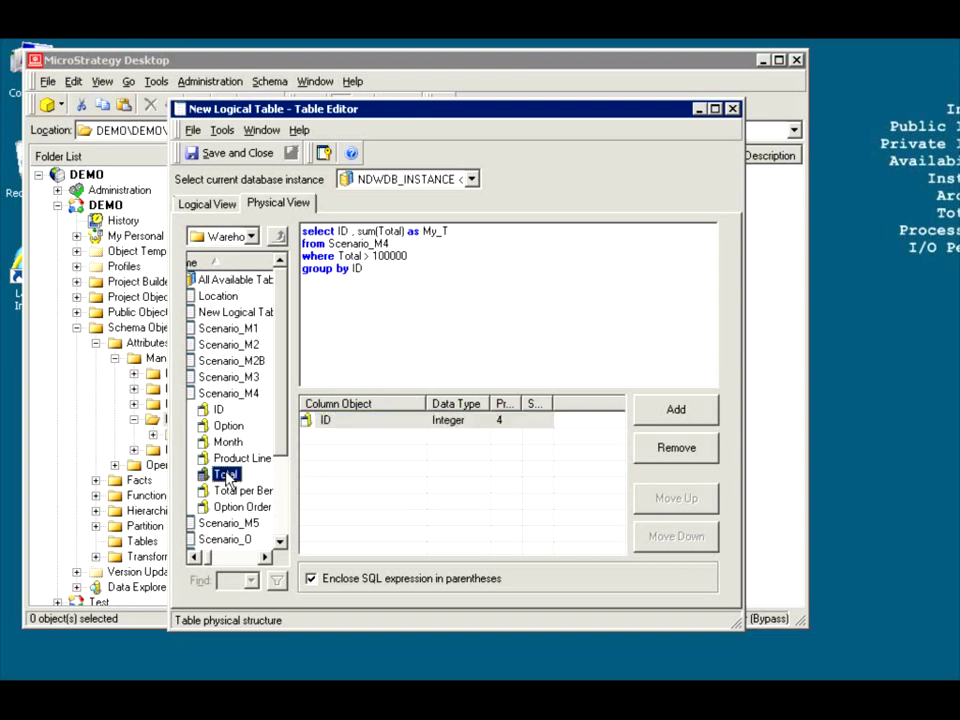
pyautogui.click(352, 446)
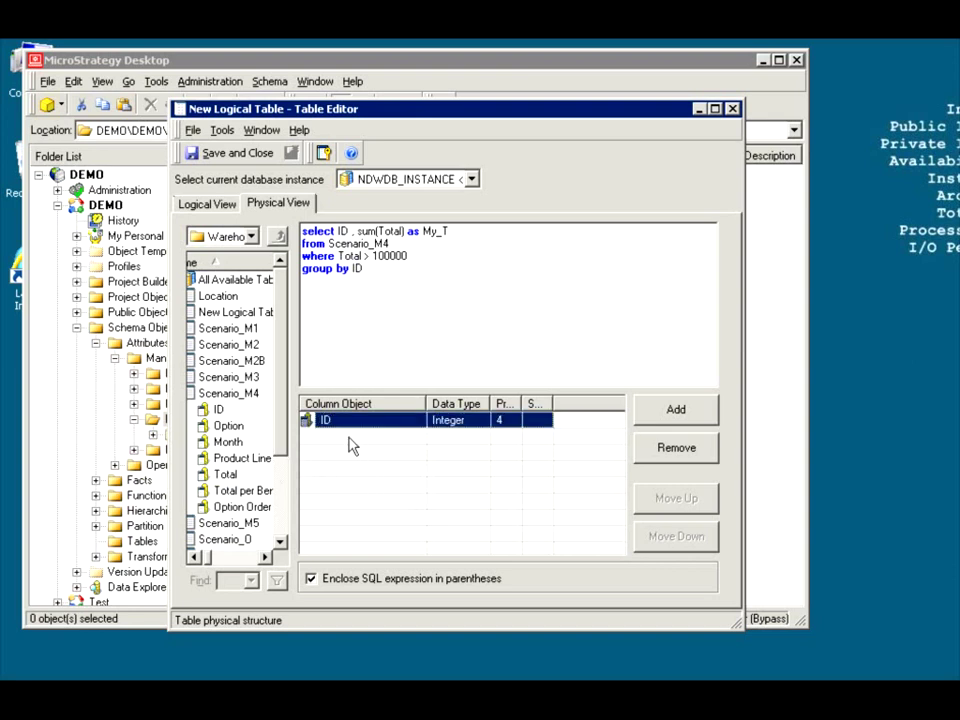
pyautogui.click(670, 411)
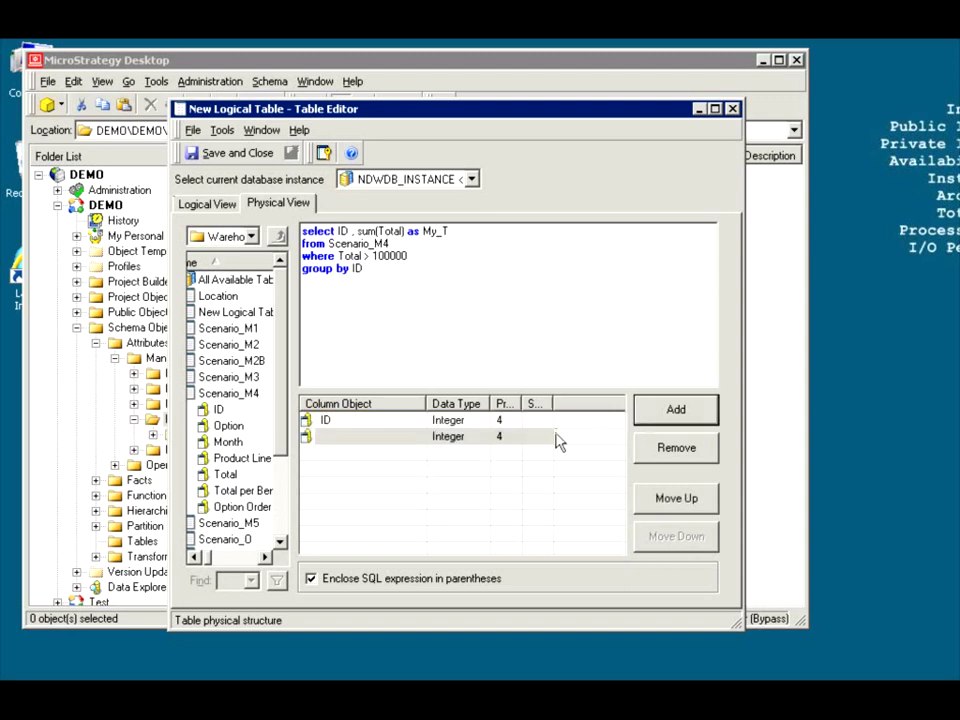
pyautogui.click(362, 438)
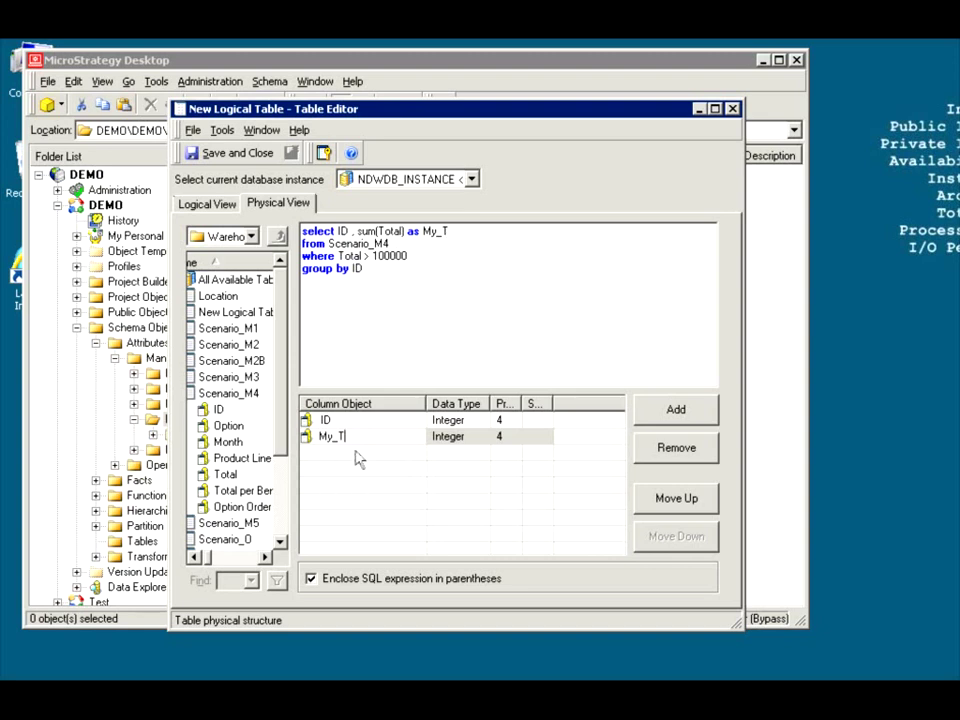
# Save the logical table as 'My Table' in the Management_04 folder.
pyautogui.click(230, 153)
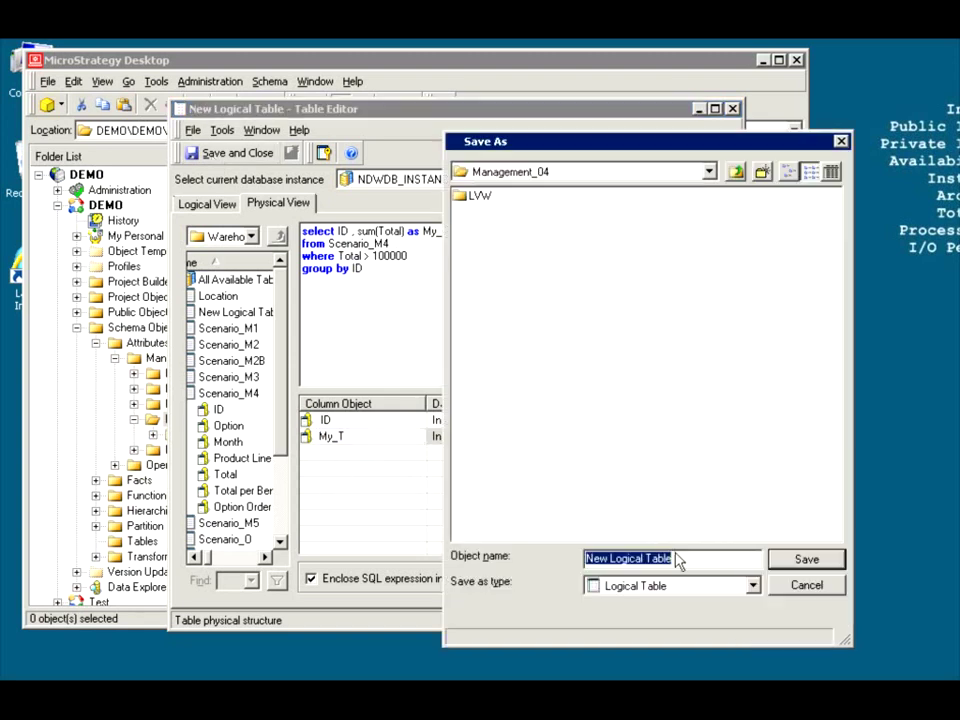
pyautogui.moveTo(724, 557); pyautogui.dragTo(463, 556)
pyautogui.write('My')
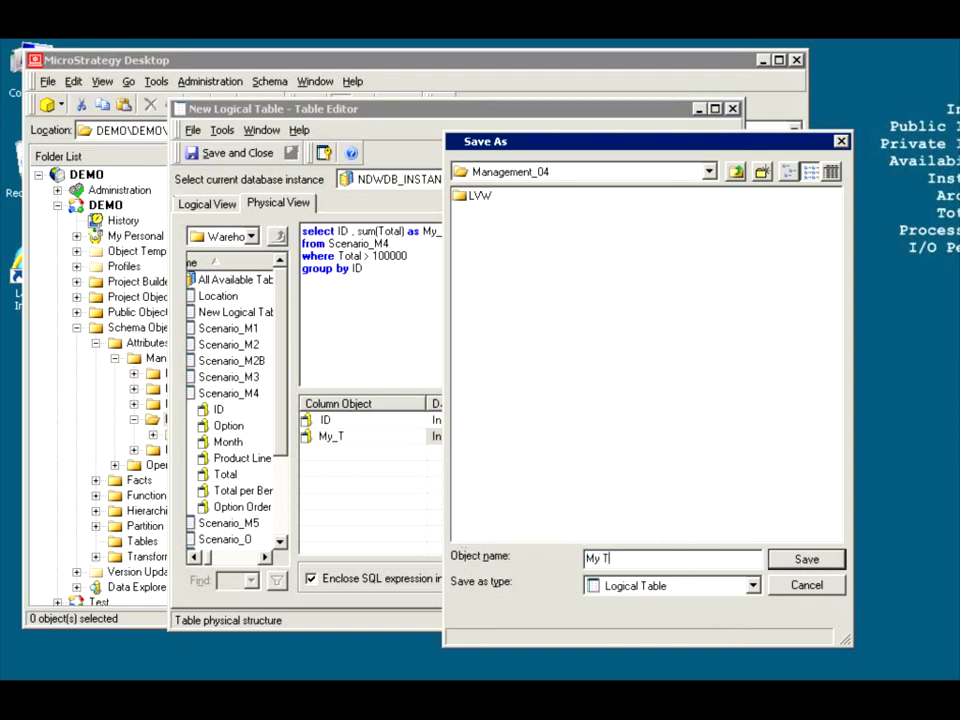
pyautogui.click(798, 560)
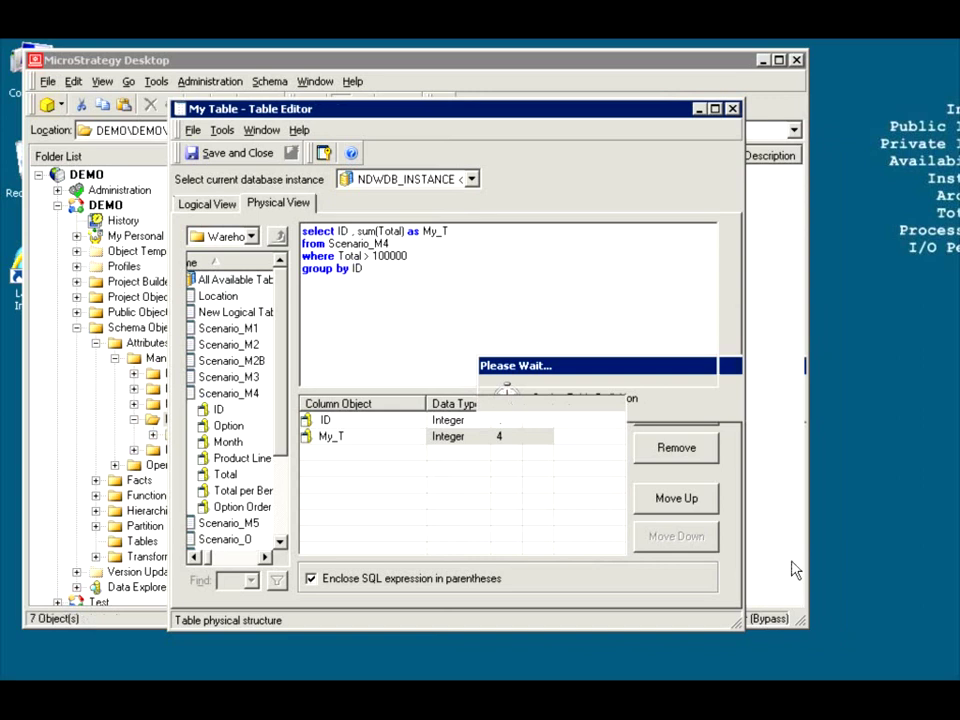
# Create a new attribute whose ID form is mapped manually to My Table's ID column.
pyautogui.rightClick(305, 338)
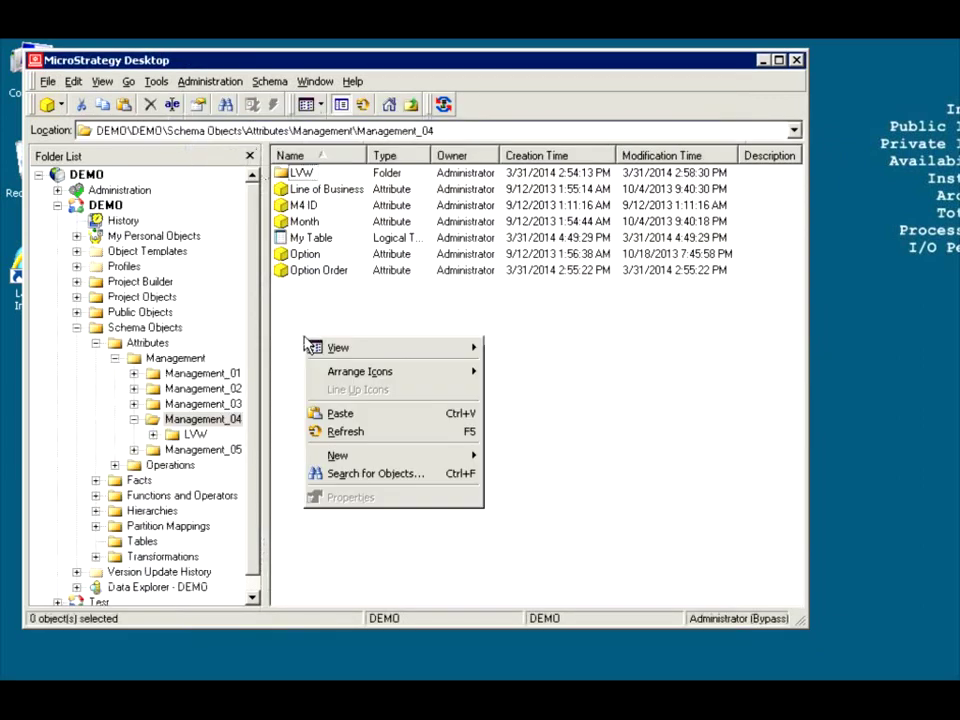
pyautogui.moveTo(430, 455)
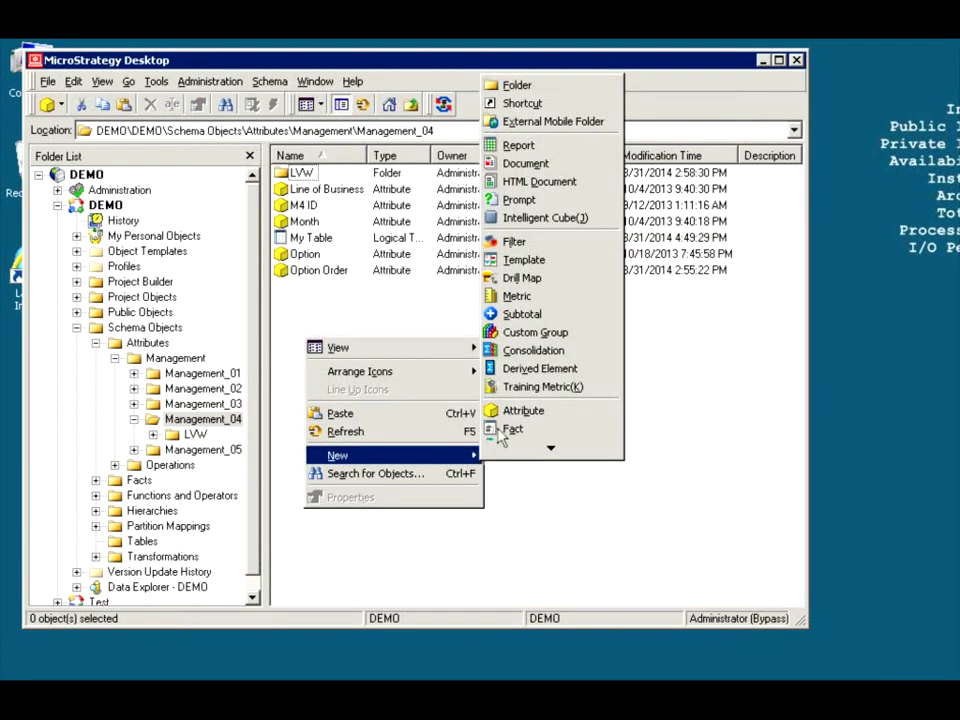
pyautogui.click(516, 406)
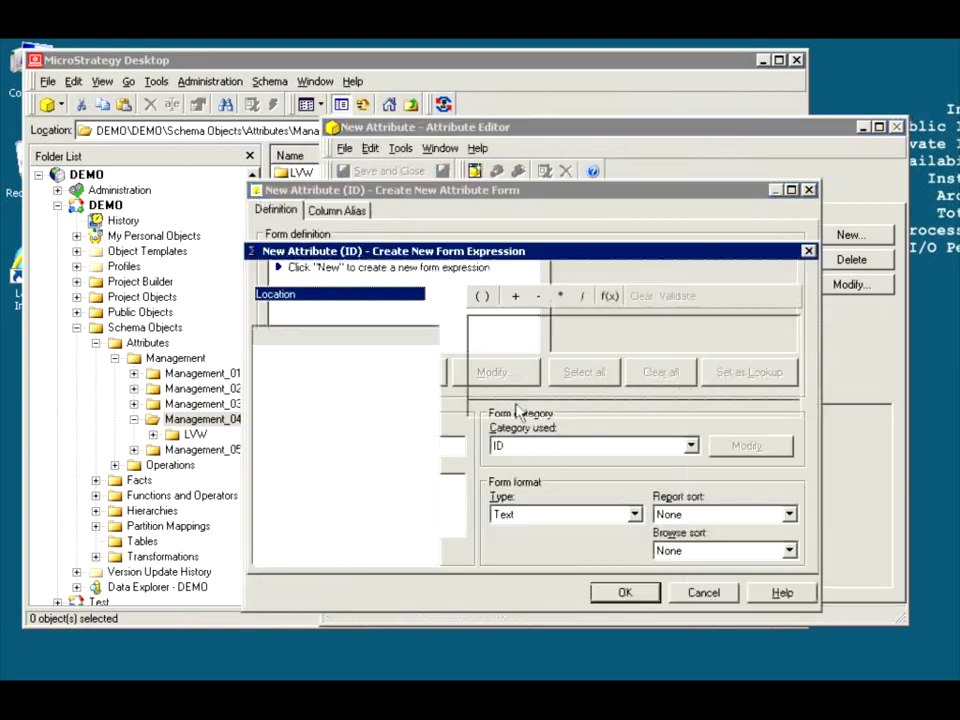
pyautogui.click(464, 292)
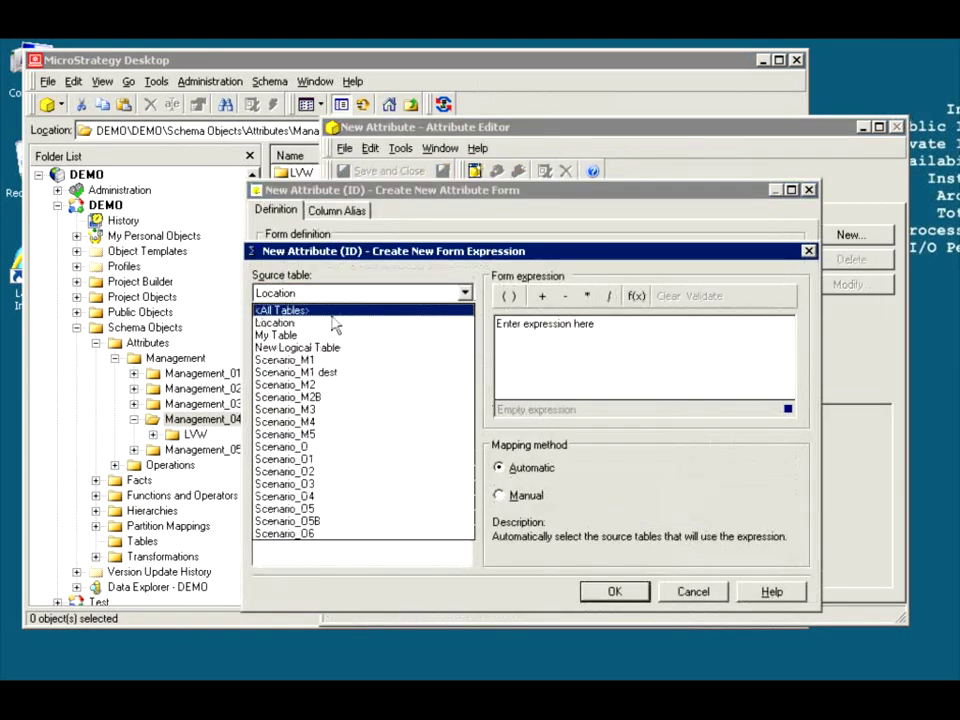
pyautogui.click(280, 335)
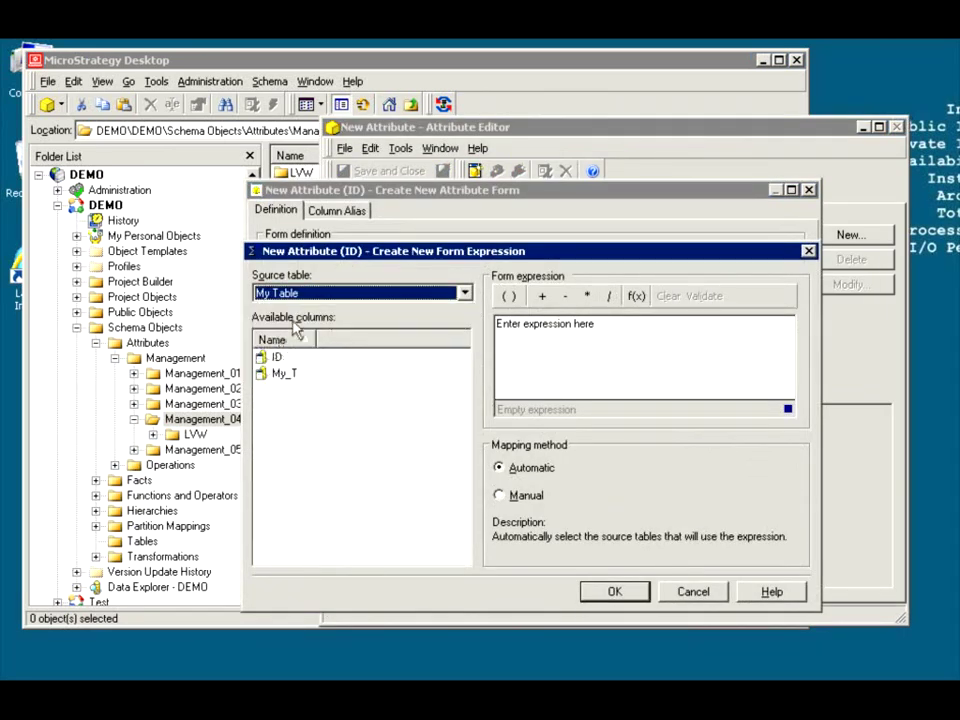
pyautogui.doubleClick(276, 357)
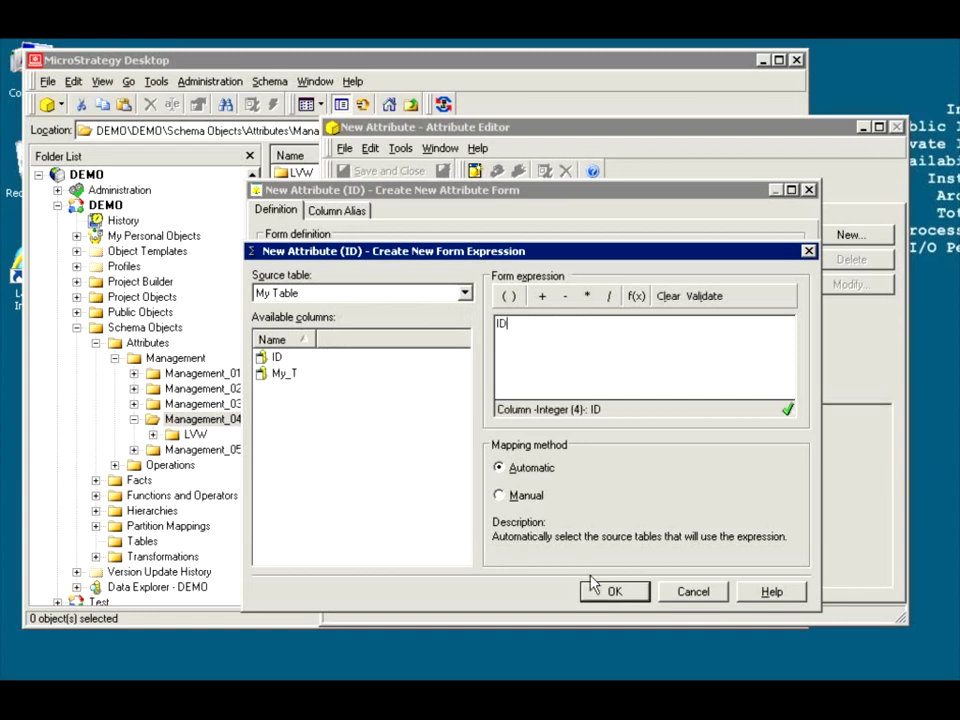
pyautogui.click(501, 496)
pyautogui.click(614, 591)
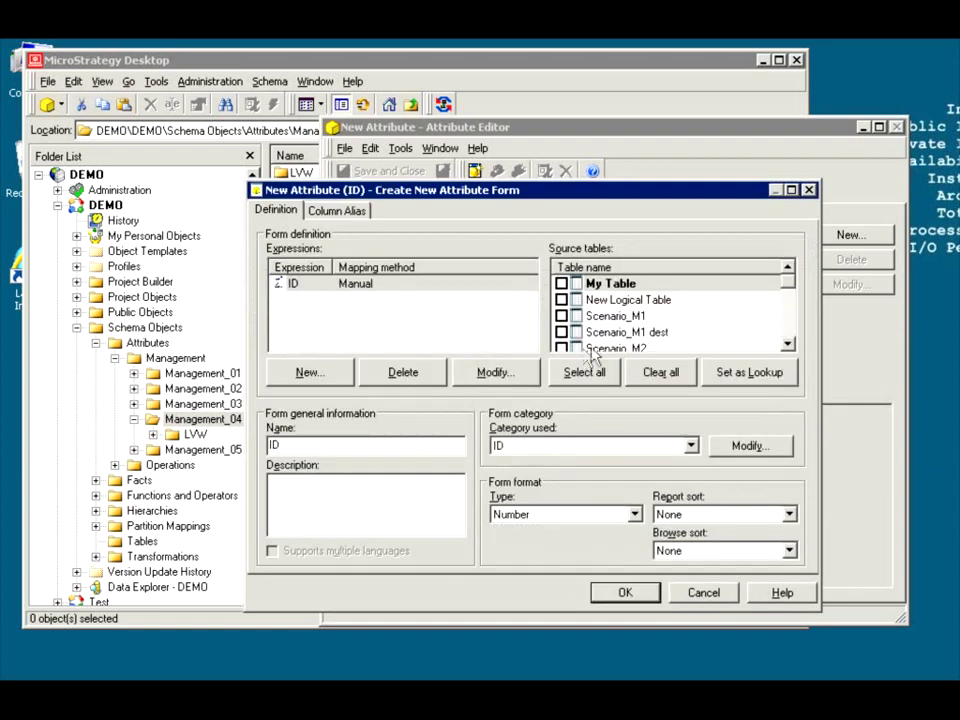
pyautogui.click(561, 285)
pyautogui.click(627, 593)
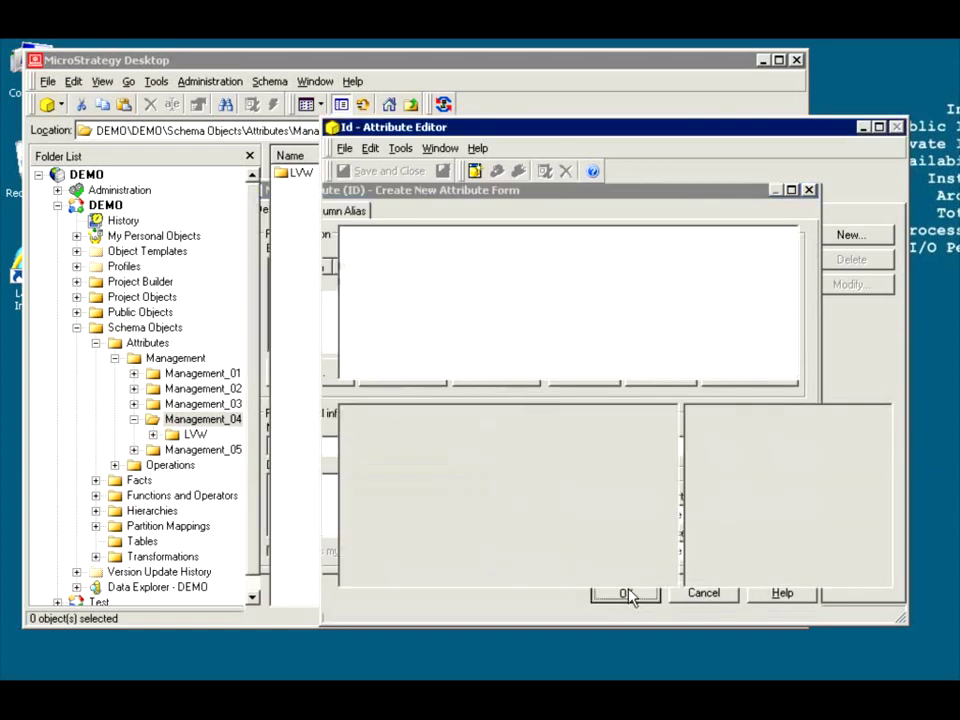
# Save and close the attribute, starting to name it My ID.
pyautogui.click(407, 172)
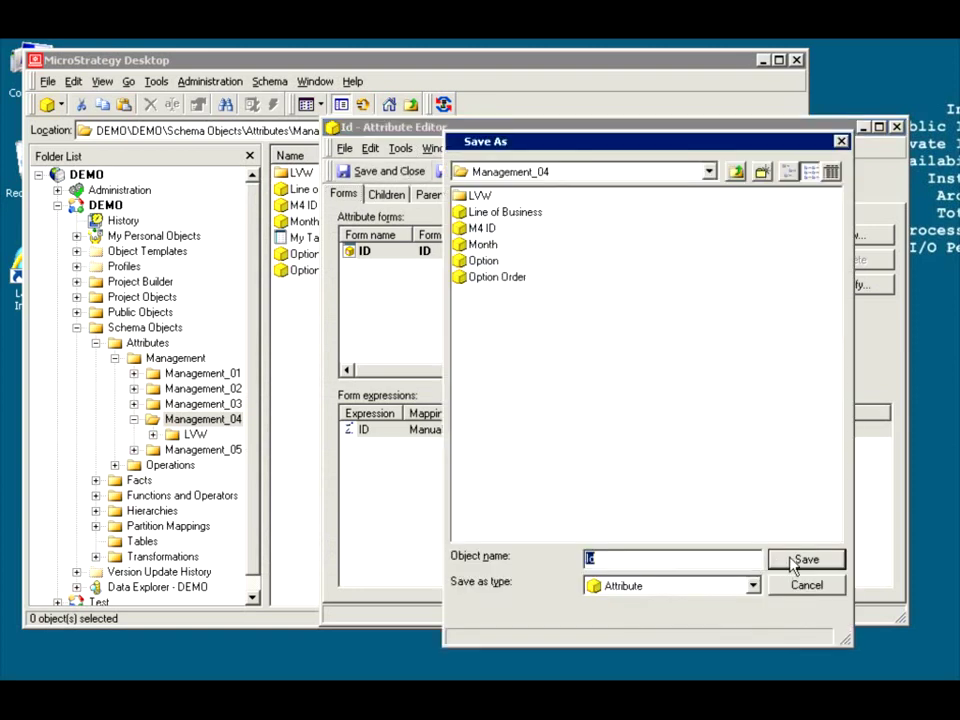
pyautogui.click(611, 559)
pyautogui.doubleClick(590, 559)
pyautogui.write('My ID')
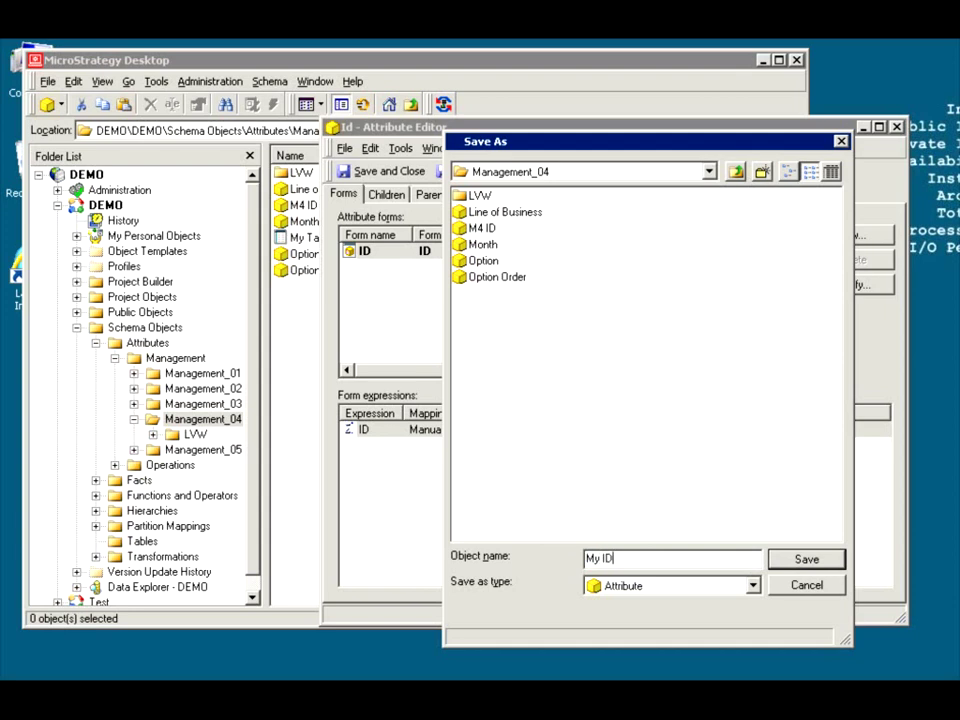
# Save the attribute as My ID, then create and save fact My_T from My Table's My_T column.
pyautogui.click(828, 559)
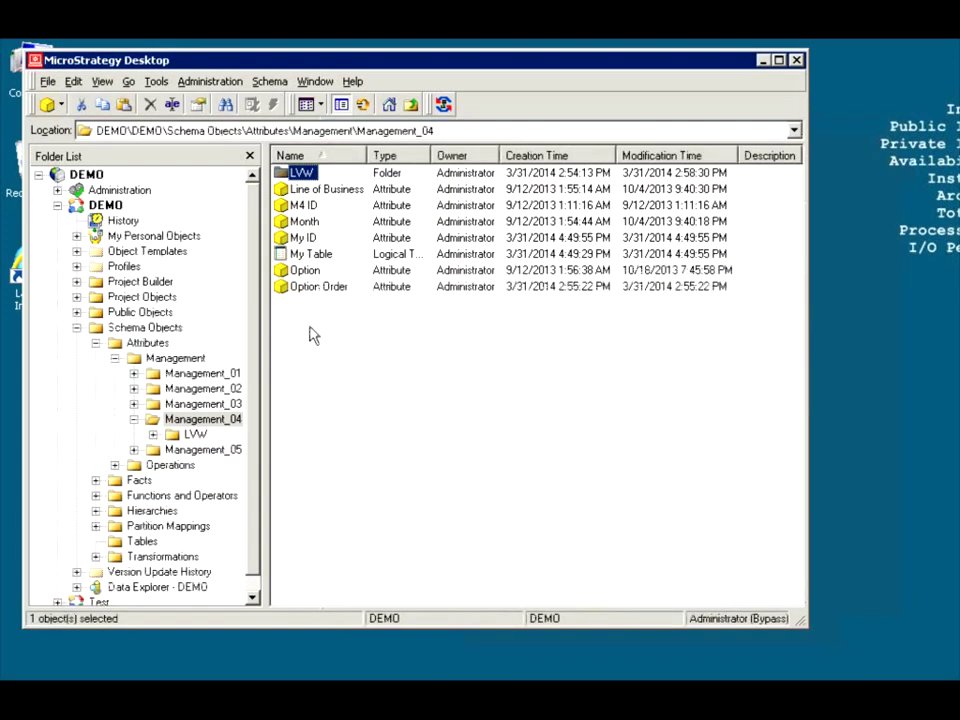
pyautogui.rightClick(311, 332)
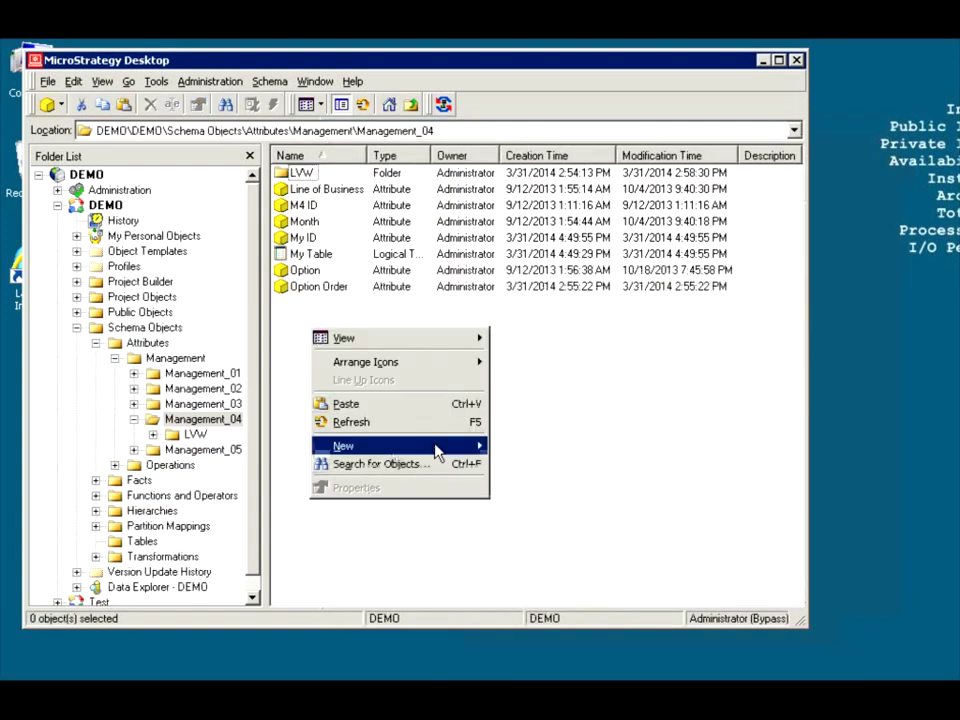
pyautogui.moveTo(452, 446)
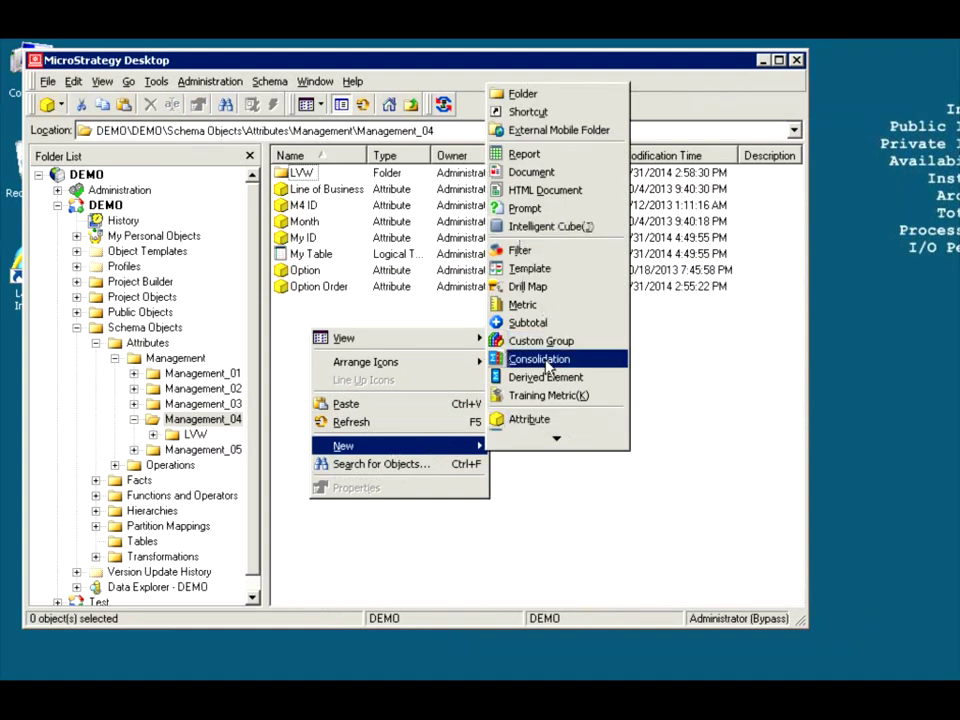
pyautogui.moveTo(557, 440)
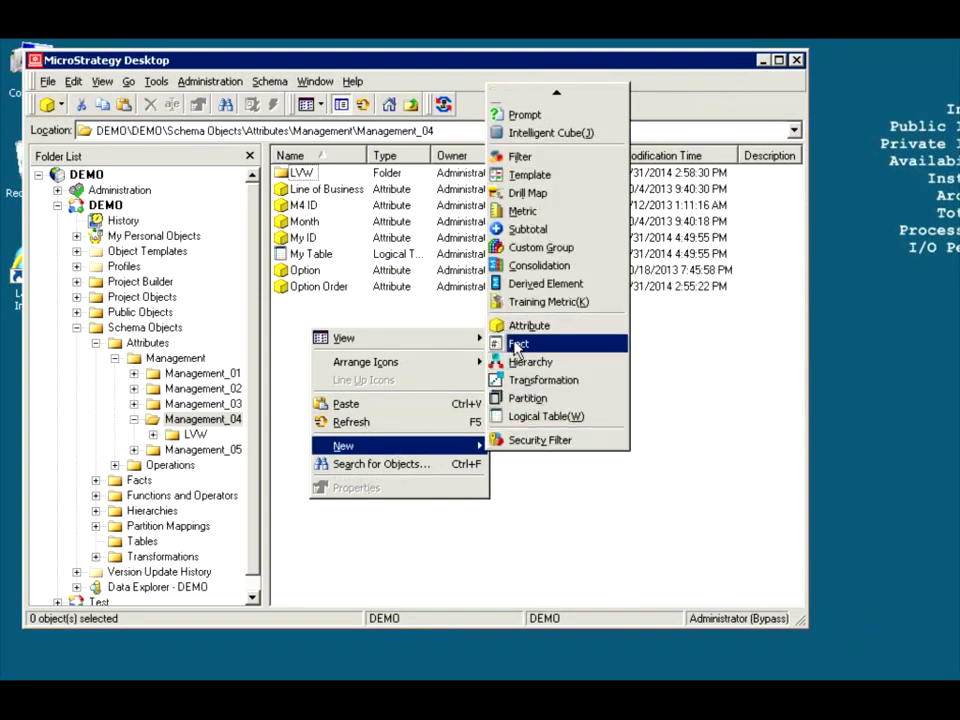
pyautogui.click(519, 345)
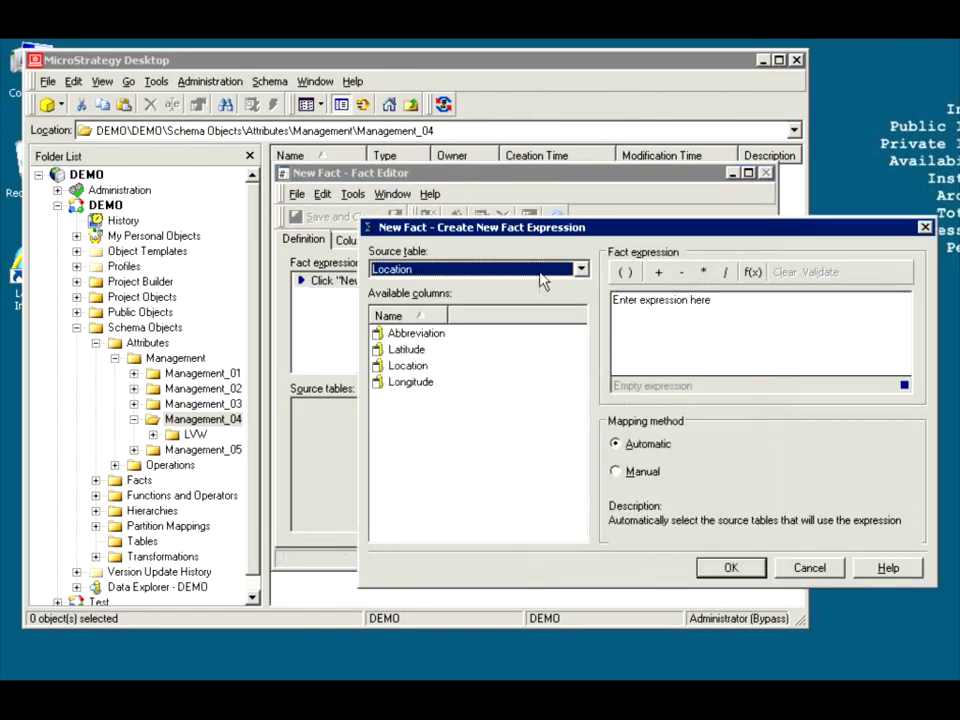
pyautogui.click(533, 272)
pyautogui.click(431, 311)
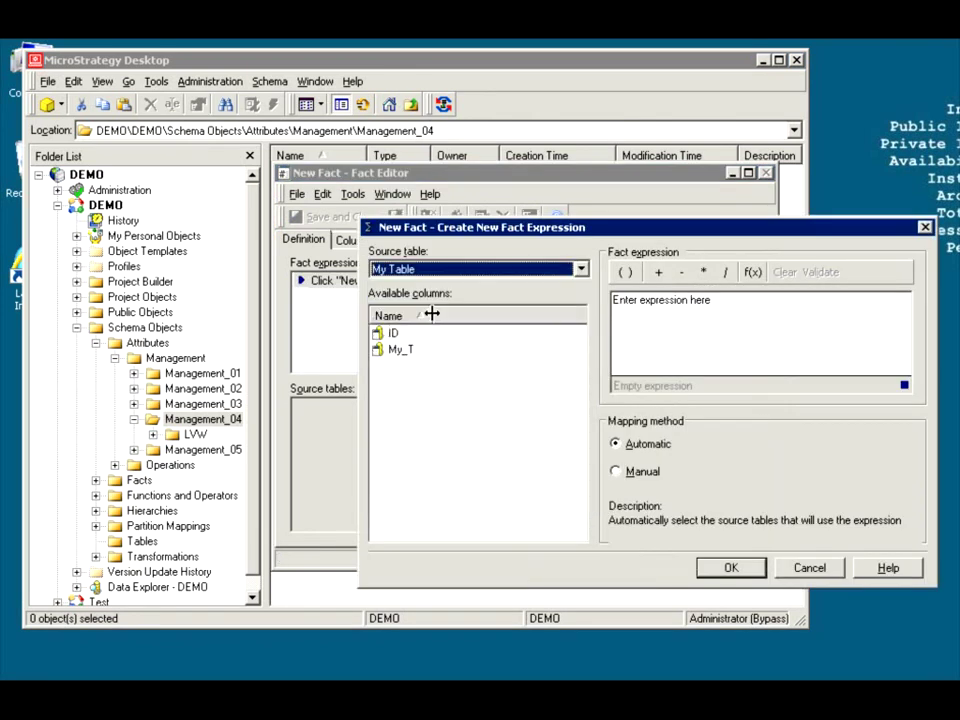
pyautogui.doubleClick(396, 352)
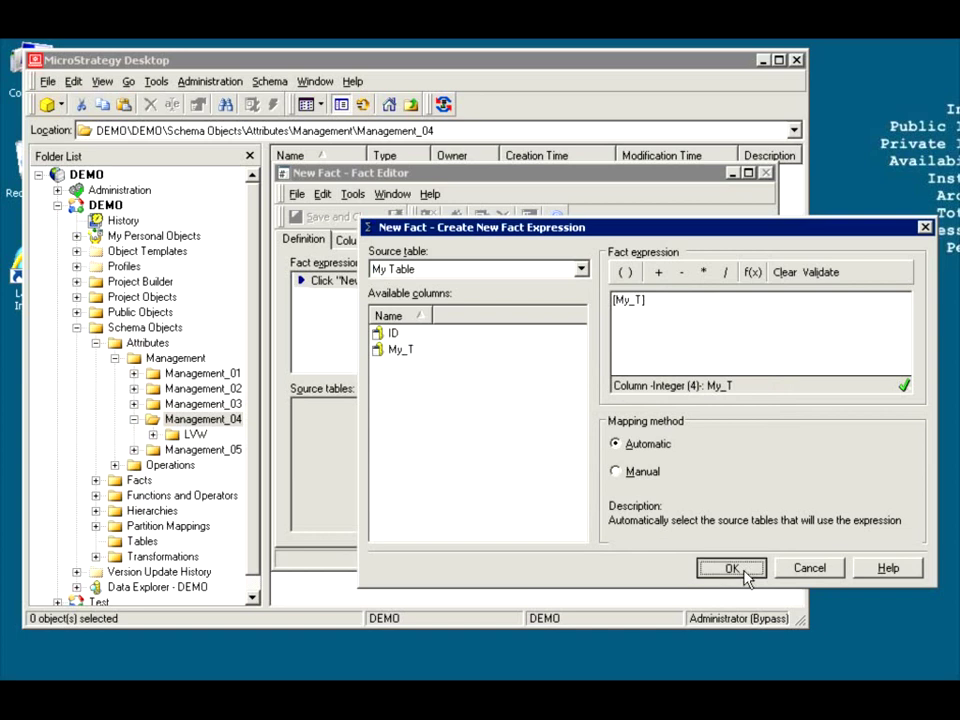
pyautogui.click(731, 568)
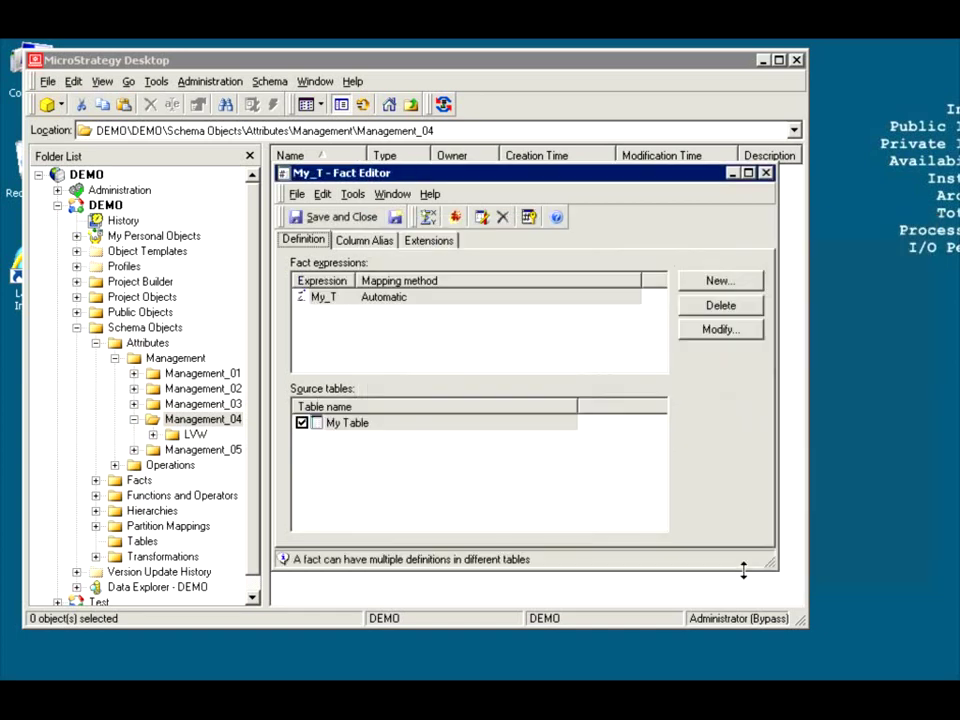
pyautogui.click(309, 221)
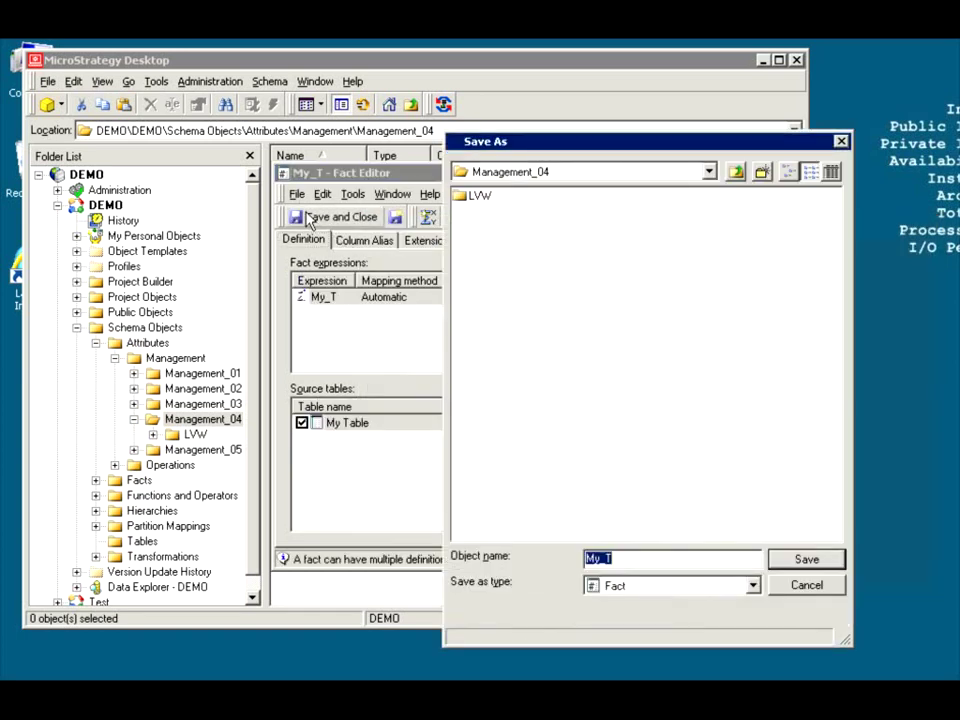
pyautogui.click(807, 559)
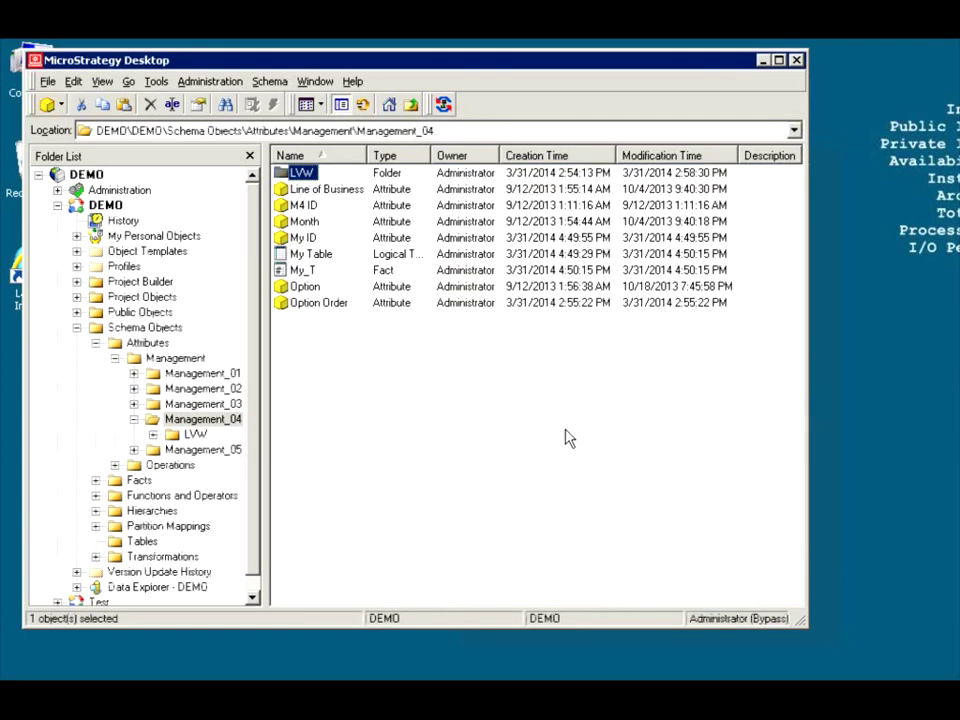
# Update the schema, recalculating the client object cache size and purging all element caches.
pyautogui.hotkey('ctrl', 'u')
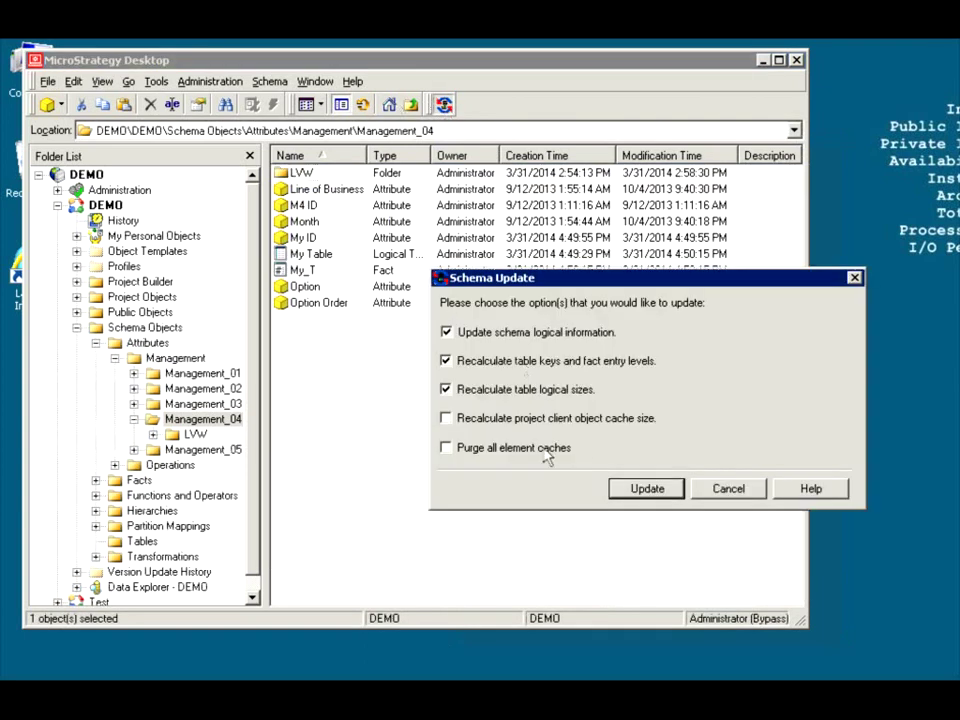
pyautogui.click(510, 418)
pyautogui.click(519, 447)
pyautogui.click(645, 489)
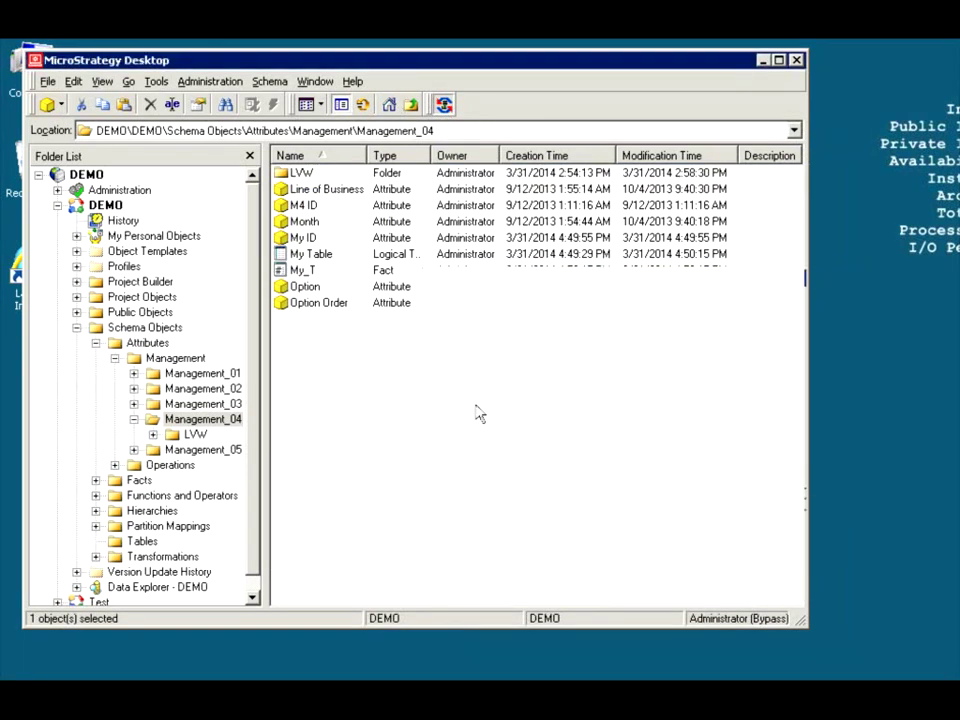
# Build an empty metric whose formula sums the My_T fact from Management_04.
pyautogui.rightClick(298, 331)
pyautogui.moveTo(455, 450)
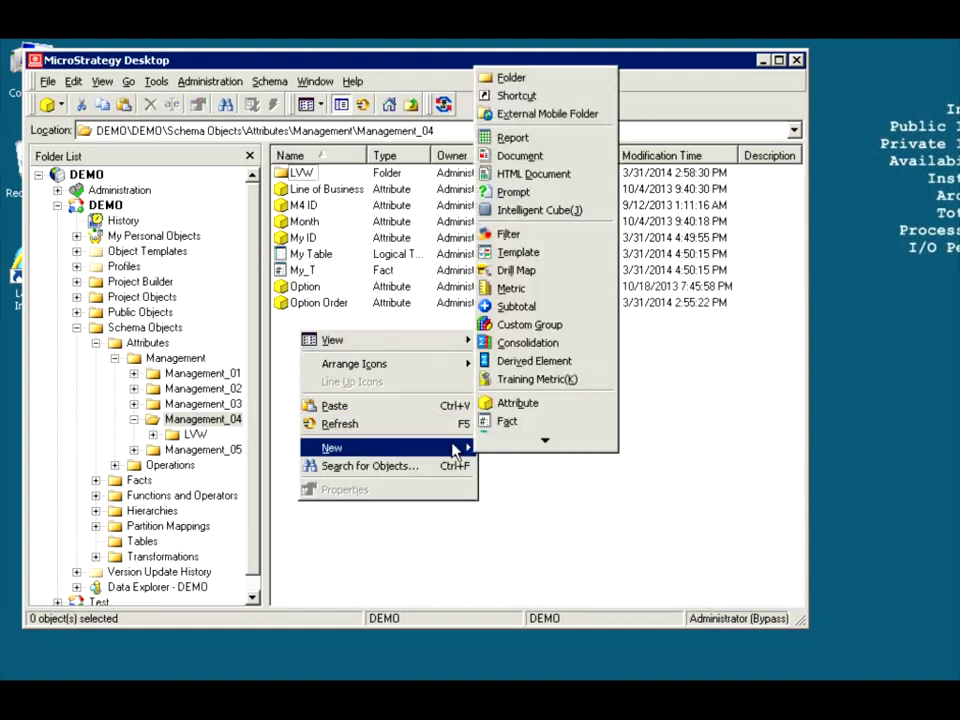
pyautogui.click(500, 210)
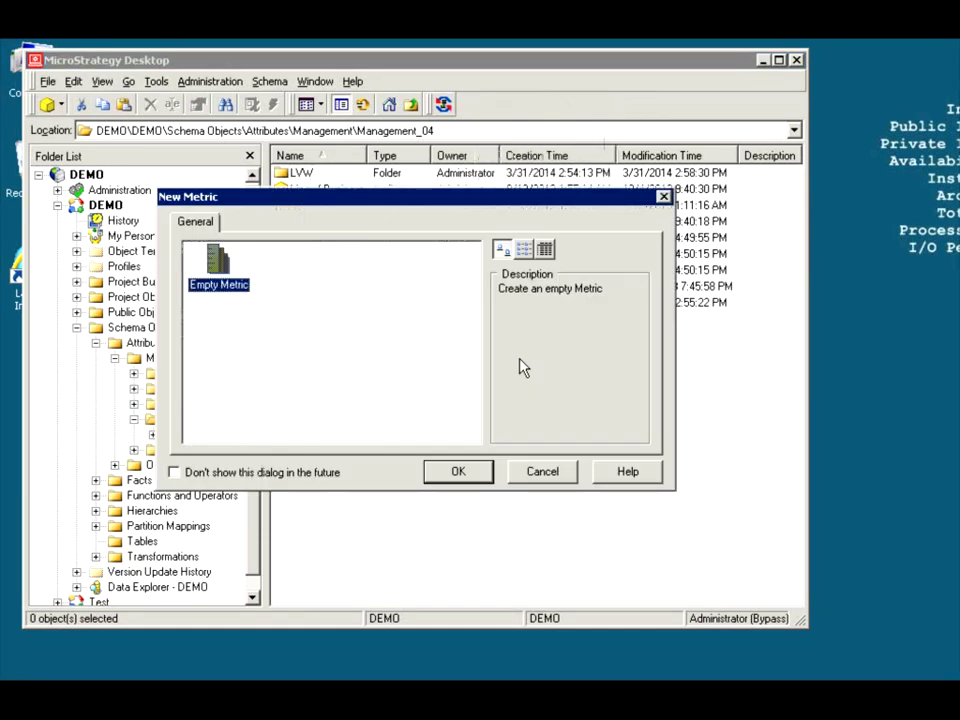
pyautogui.click(449, 471)
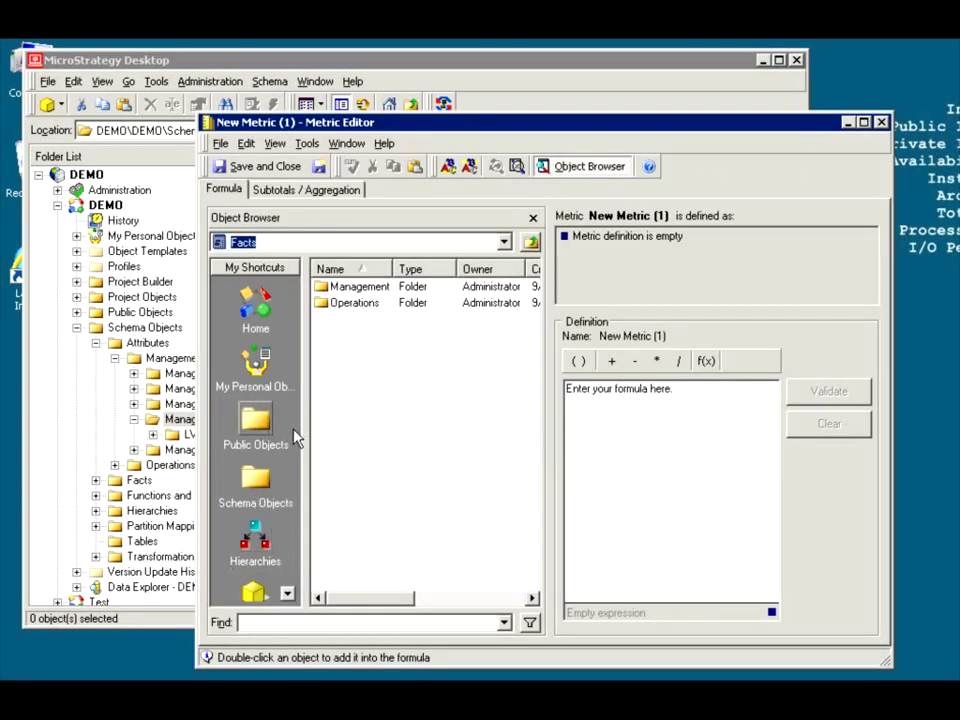
pyautogui.click(250, 484)
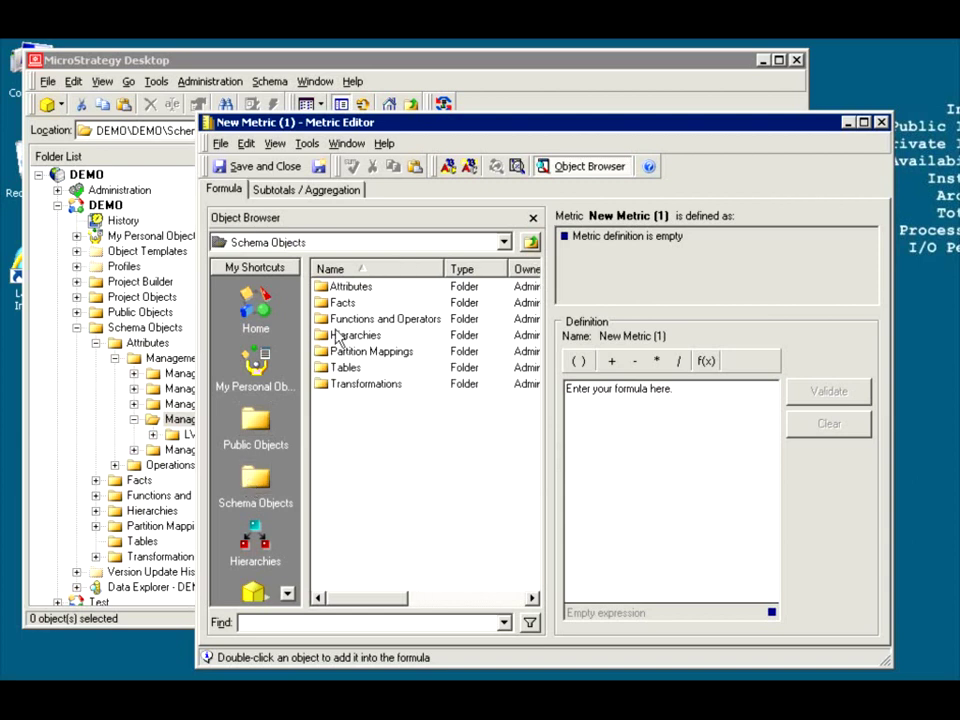
pyautogui.doubleClick(336, 287)
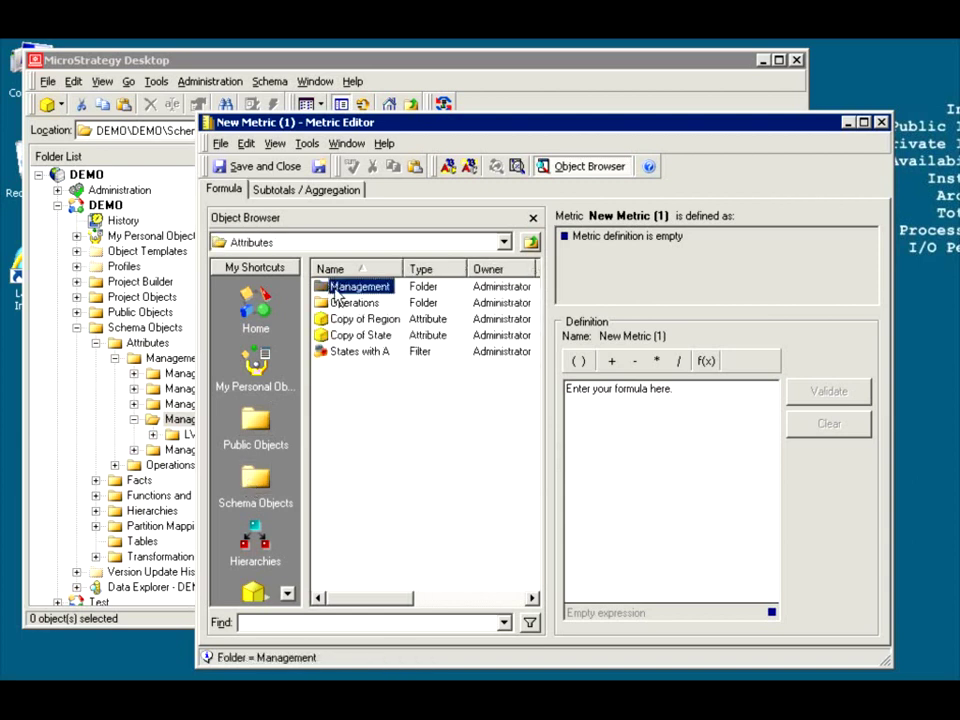
pyautogui.doubleClick(333, 288)
pyautogui.click(355, 337)
pyautogui.doubleClick(355, 337)
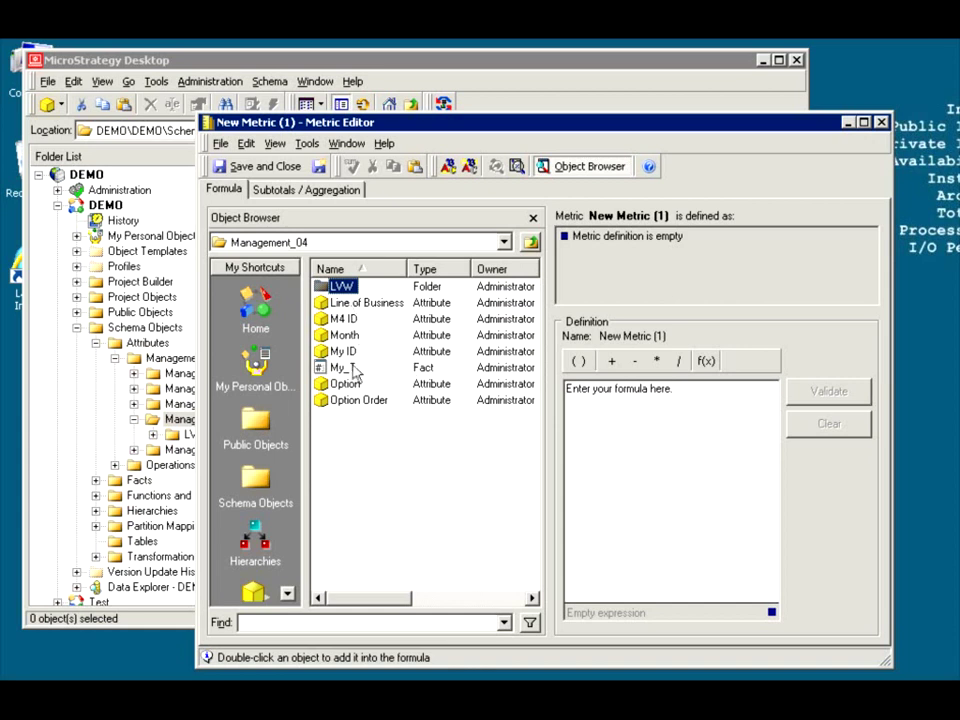
pyautogui.doubleClick(345, 368)
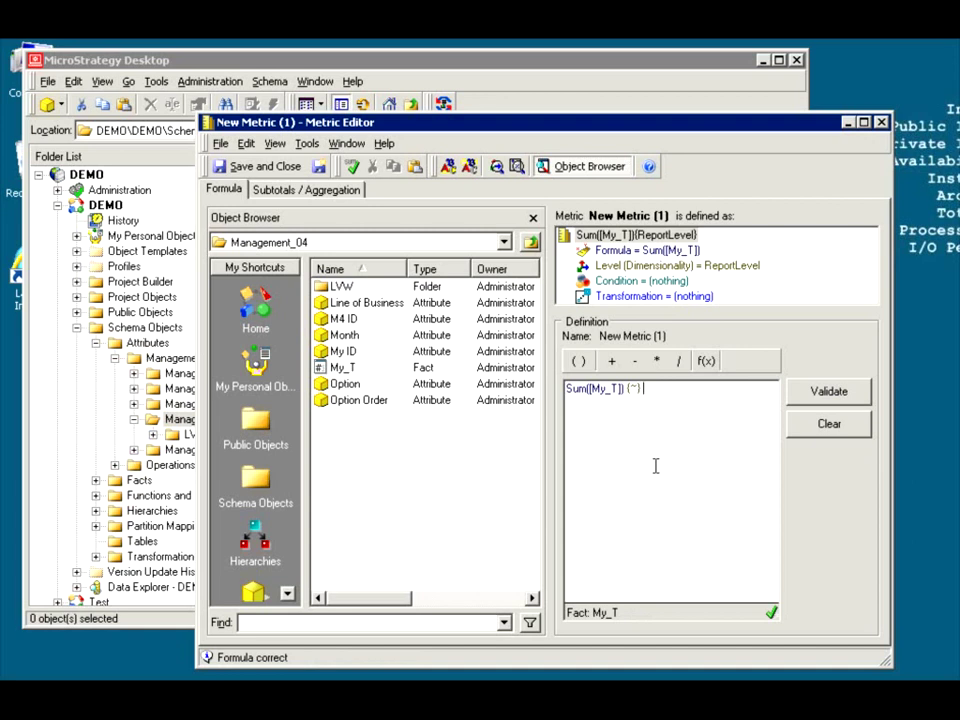
# Save and close the metric as My T Metric.
pyautogui.click(258, 166)
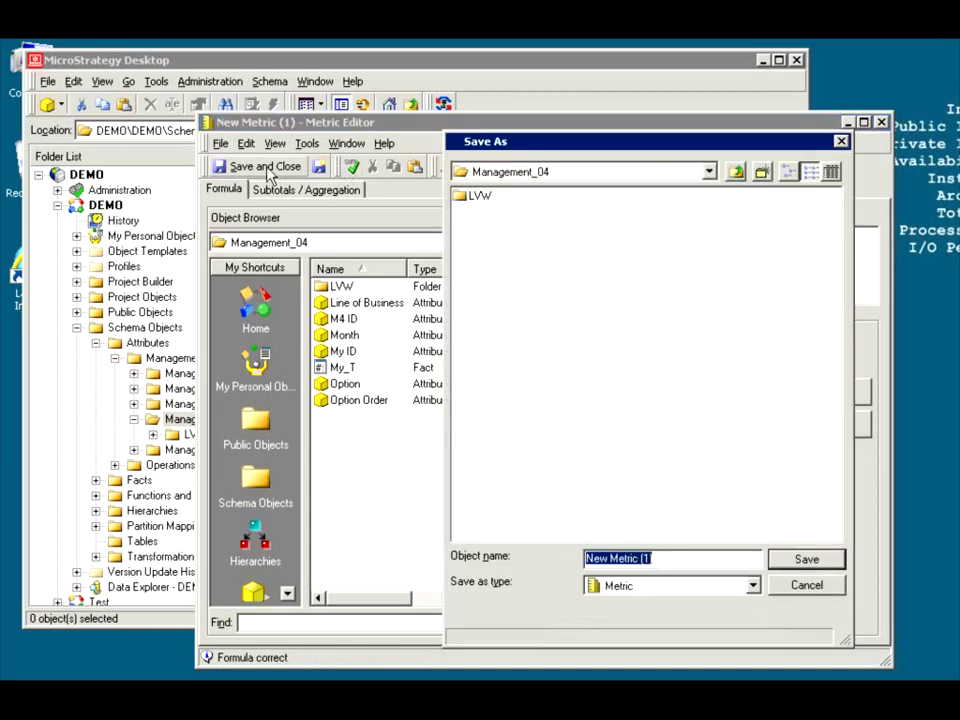
pyautogui.write('My T')
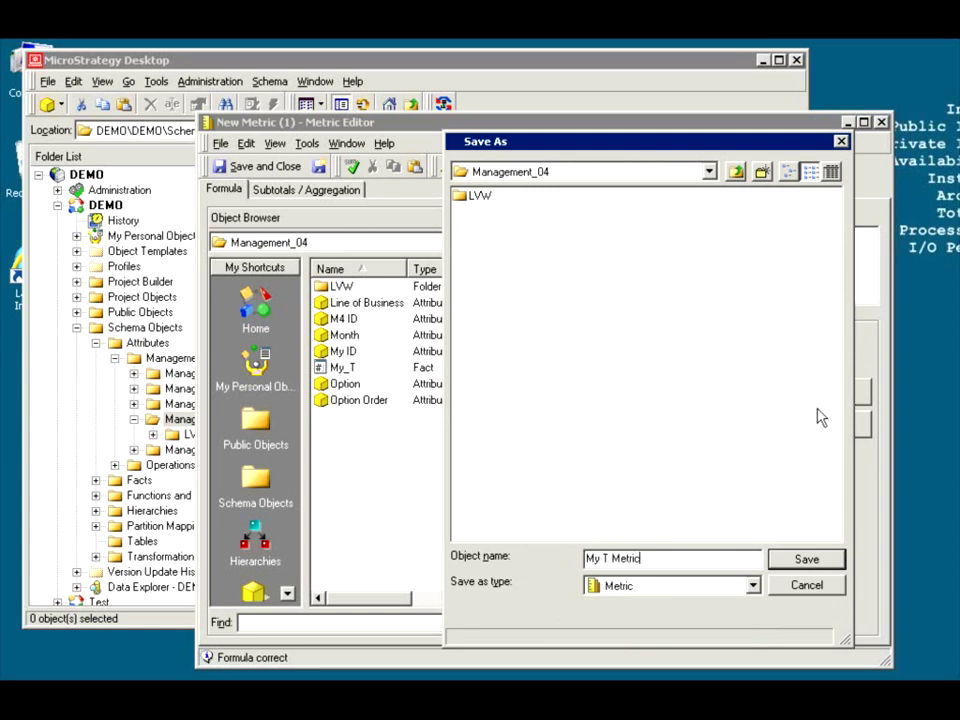
pyautogui.click(808, 562)
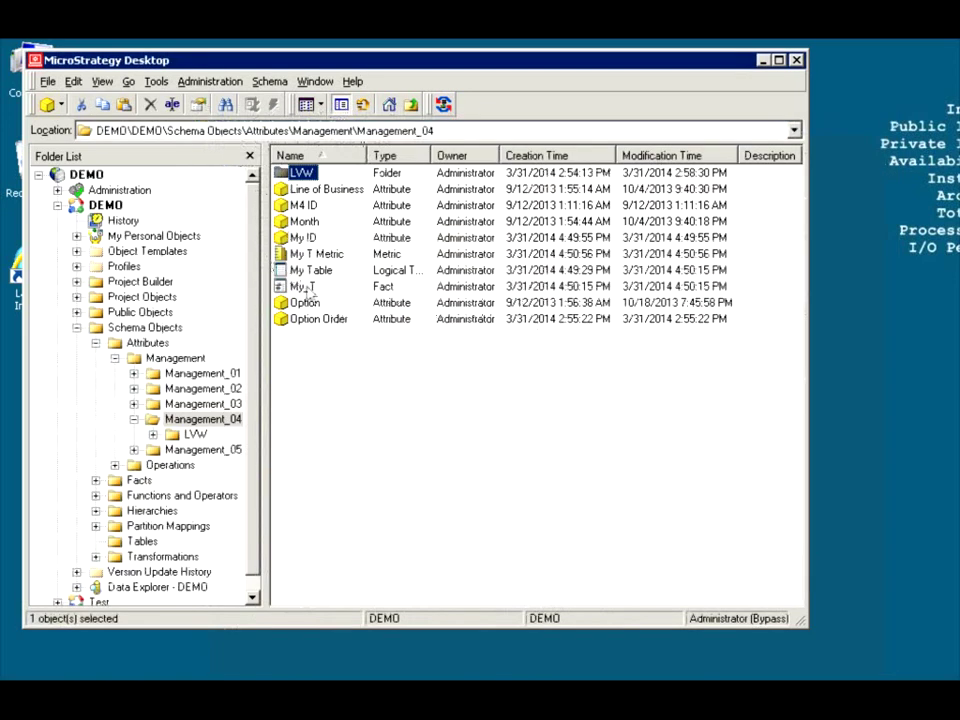
# Create a blank grid report and add My ID and My T Metric to it.
pyautogui.rightClick(298, 351)
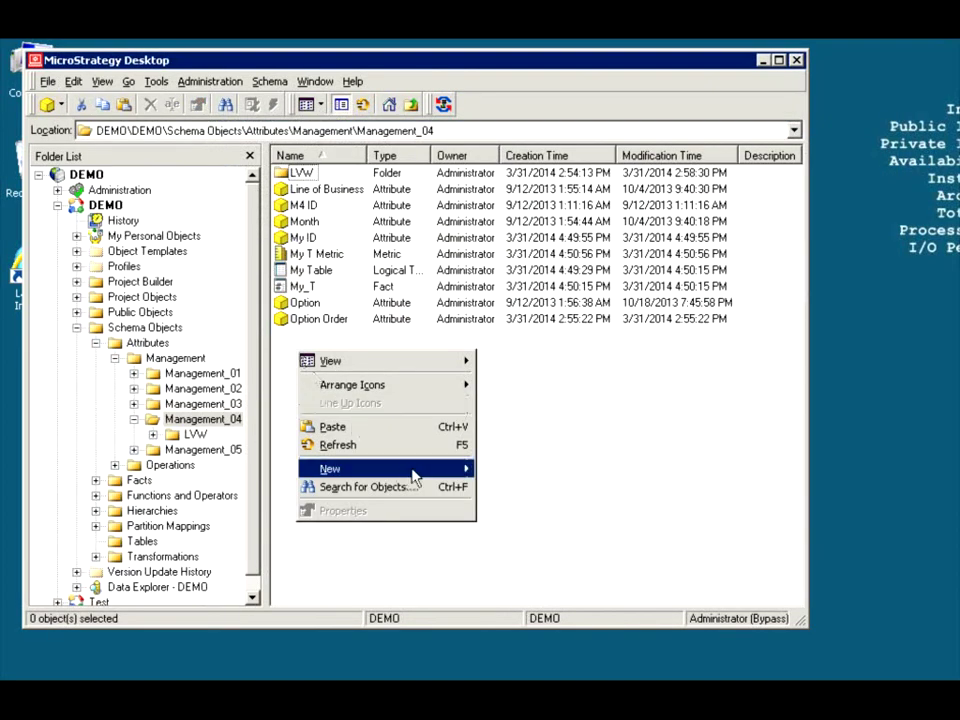
pyautogui.moveTo(420, 470)
pyautogui.scroll(-2, 495, 399)
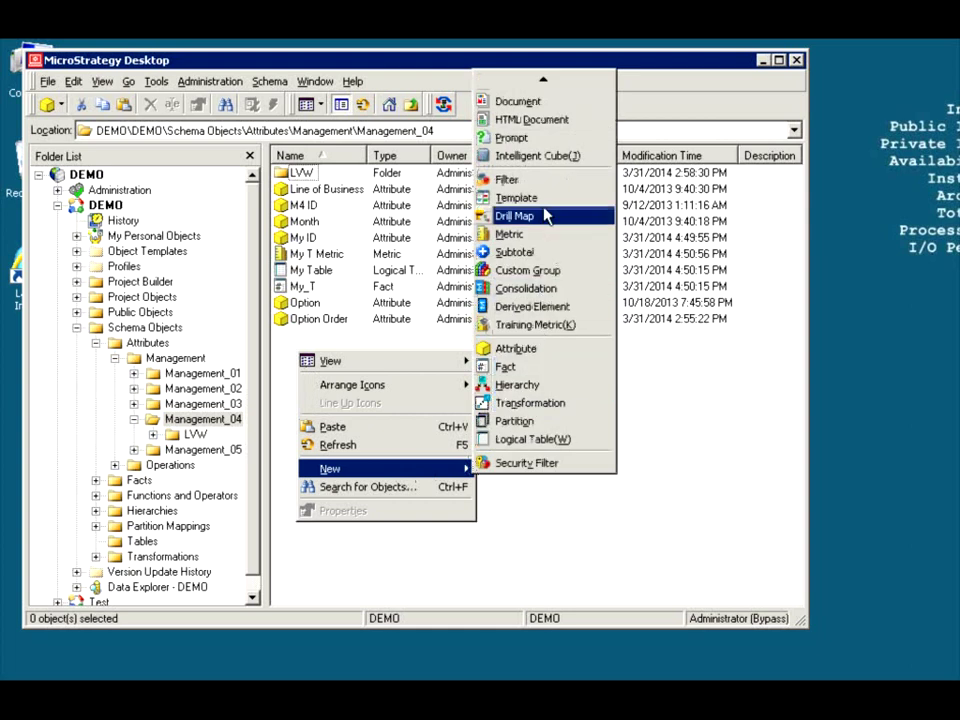
pyautogui.scroll(2, 546, 120)
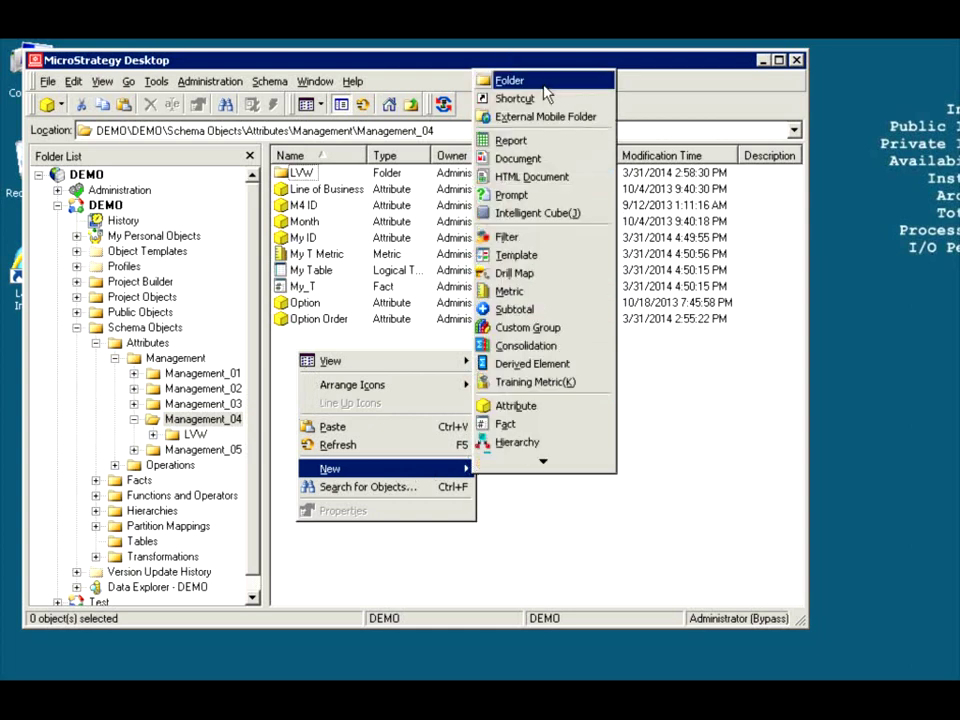
pyautogui.click(510, 141)
pyautogui.click(455, 471)
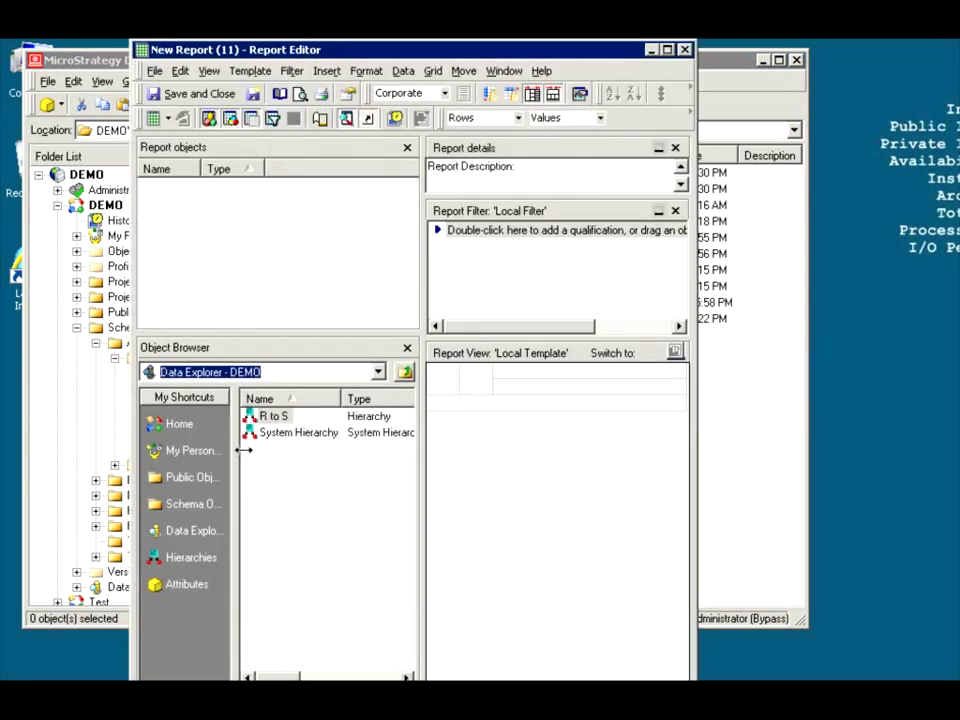
pyautogui.moveTo(243, 50); pyautogui.dragTo(546, 55)
pyautogui.click(392, 66)
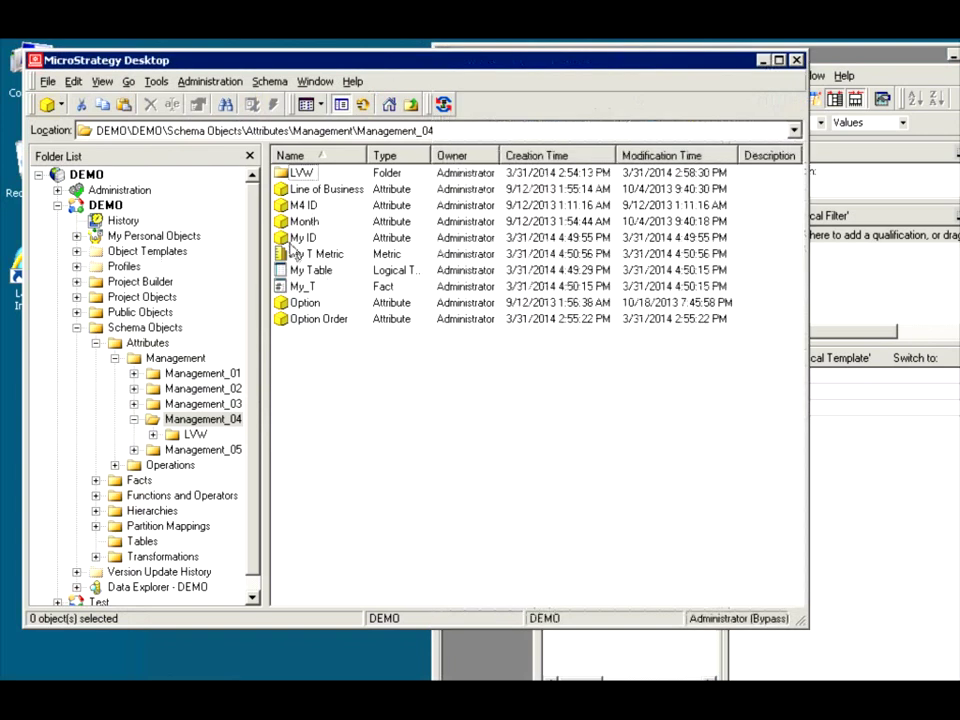
pyautogui.click(303, 237)
pyautogui.moveTo(303, 237); pyautogui.dragTo(830, 495)
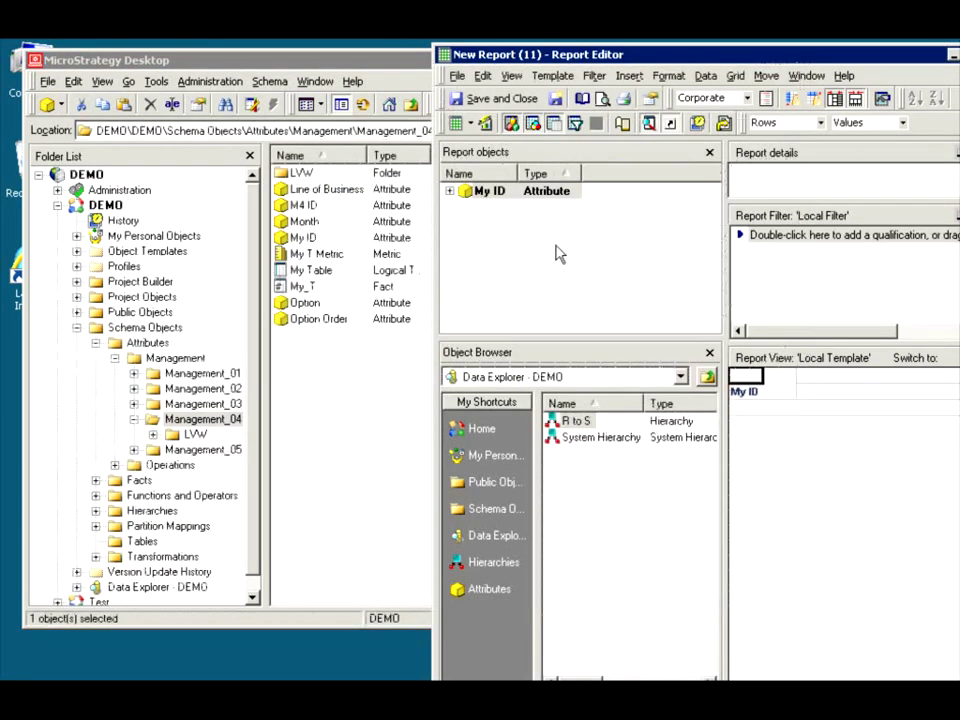
pyautogui.moveTo(303, 258); pyautogui.dragTo(899, 390)
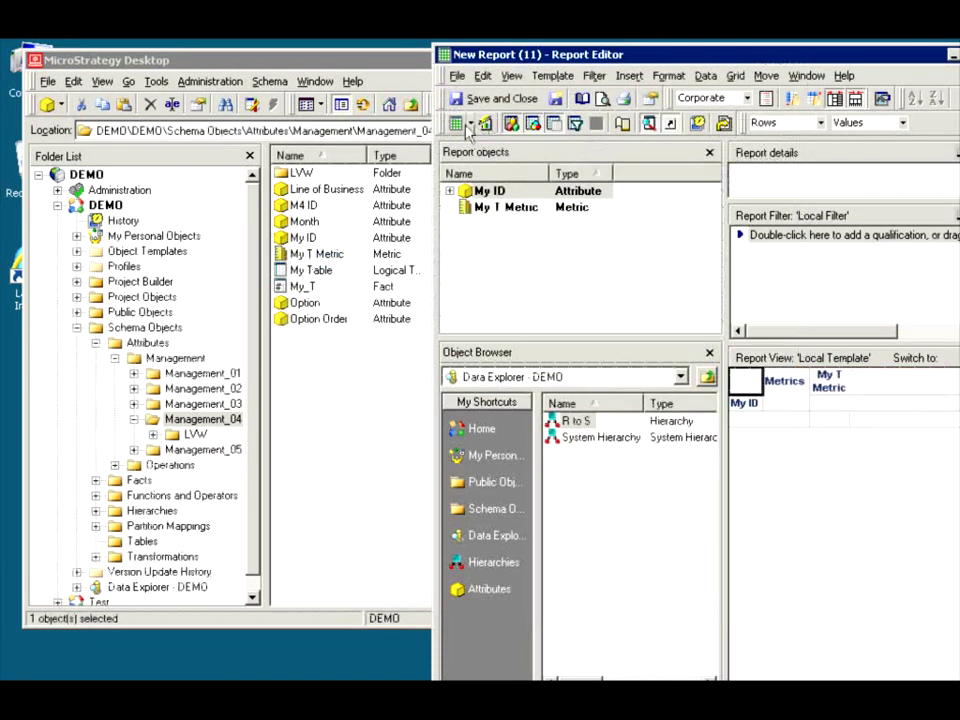
# Run the report and enlarge its window to see My T Metric per My ID.
pyautogui.click(603, 98)
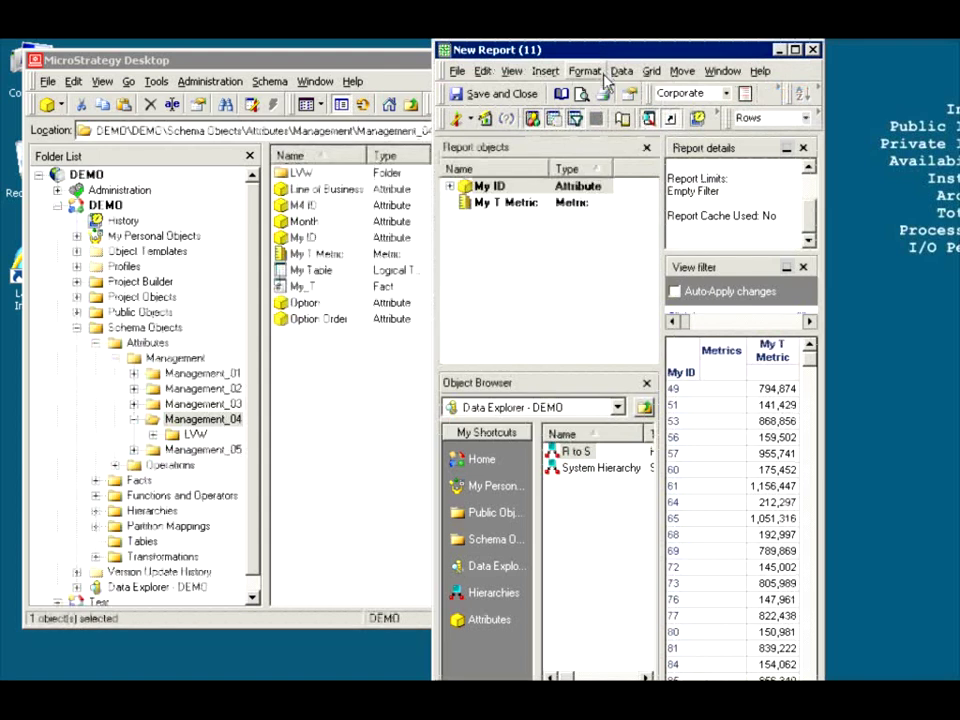
pyautogui.moveTo(580, 57); pyautogui.dragTo(496, 56)
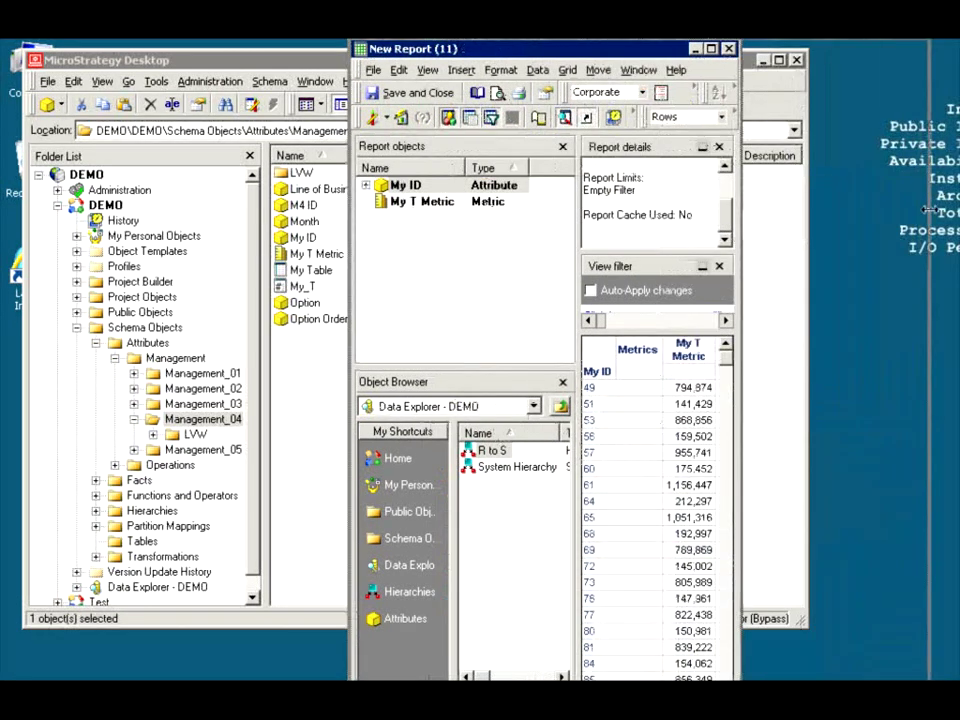
pyautogui.moveTo(739, 246); pyautogui.dragTo(930, 246)
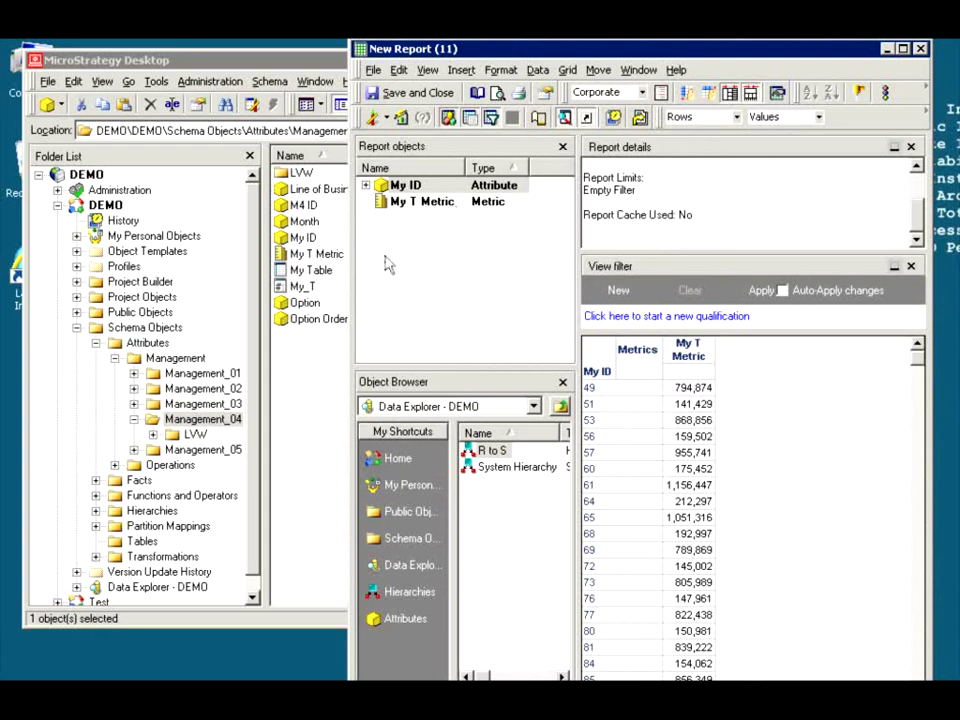
# Switch New Report (11) to SQL View and scroll to the SQL statements.
pyautogui.click(387, 119)
pyautogui.click(407, 213)
pyautogui.moveTo(926, 295); pyautogui.dragTo(926, 517)
# Highlight the ID column, My Table, and the subquery summing Total above 100000.
pyautogui.moveTo(477, 571); pyautogui.dragTo(339, 506)
pyautogui.click(499, 558)
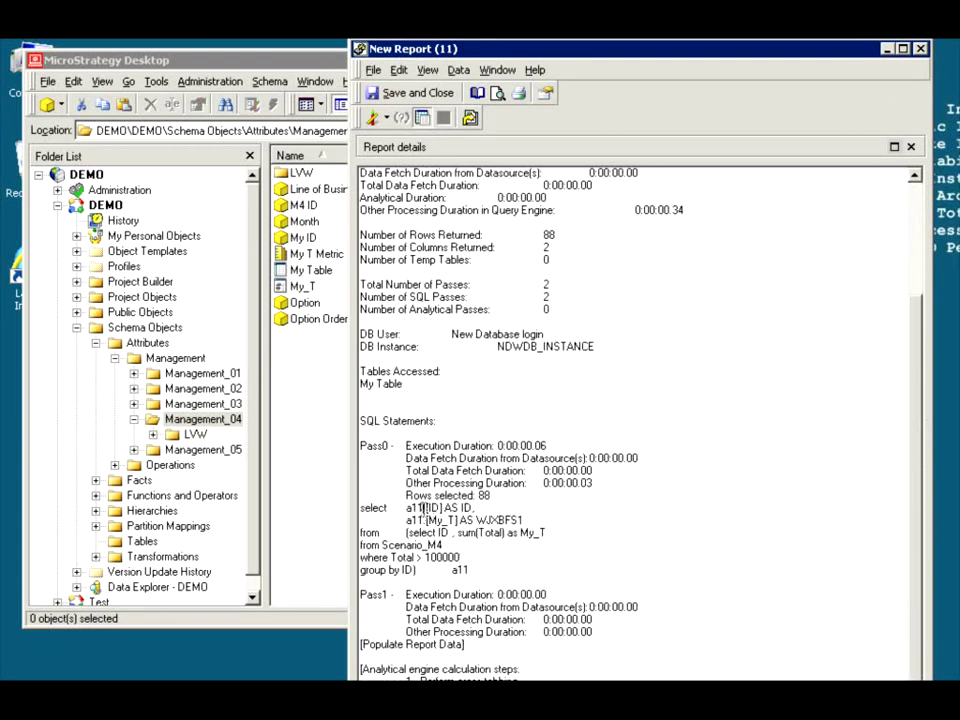
pyautogui.moveTo(428, 507); pyautogui.dragTo(505, 538)
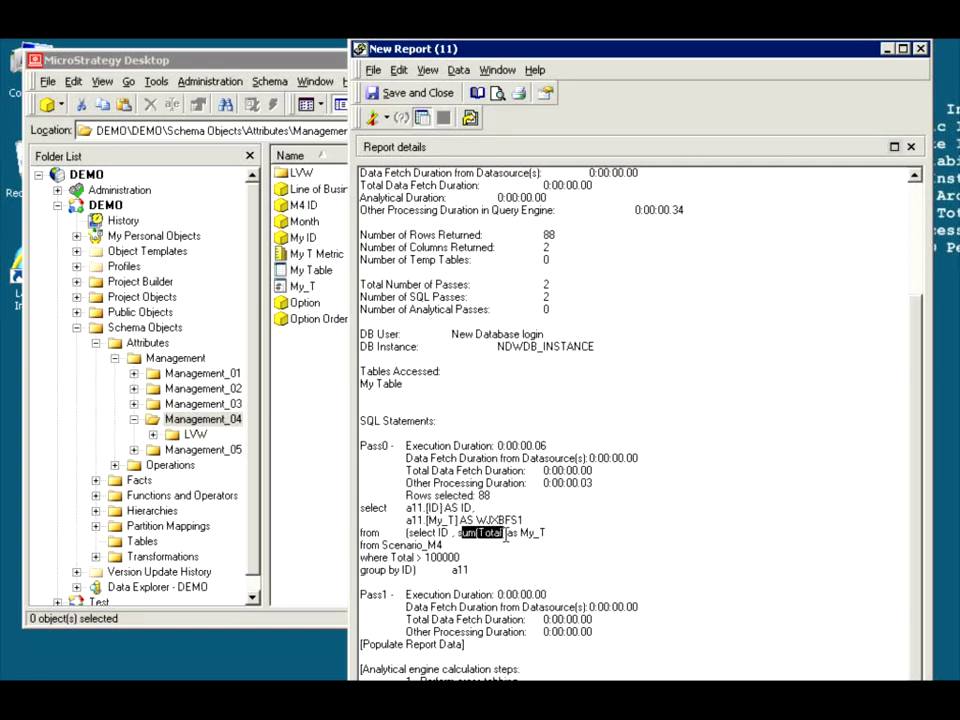
pyautogui.click(405, 528)
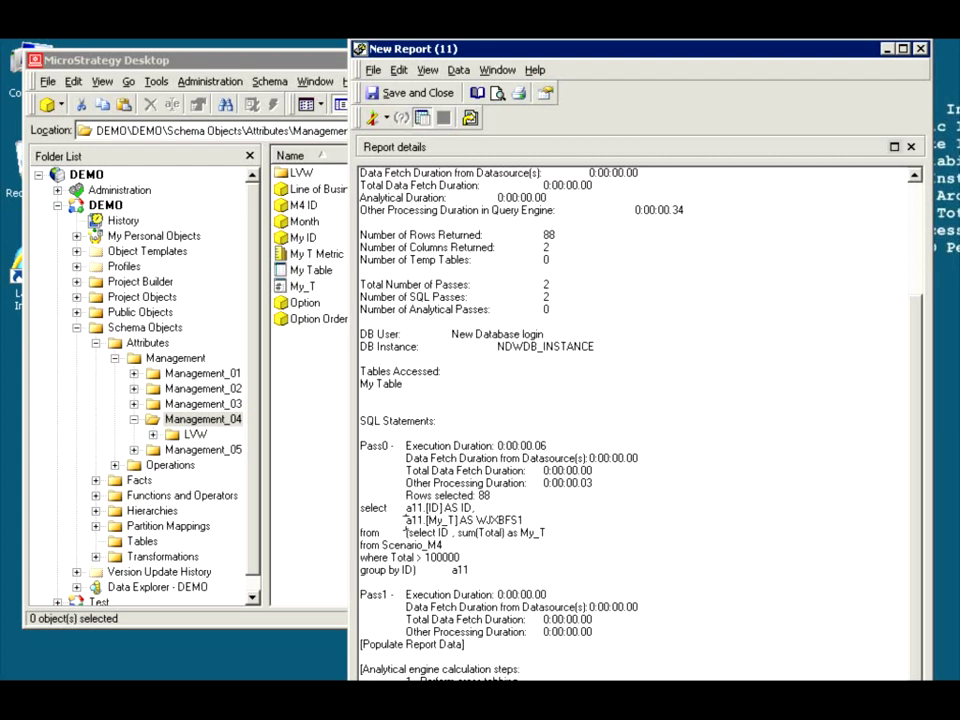
pyautogui.moveTo(400, 391); pyautogui.dragTo(361, 384)
pyautogui.click(370, 384)
pyautogui.moveTo(408, 533); pyautogui.dragTo(407, 565)
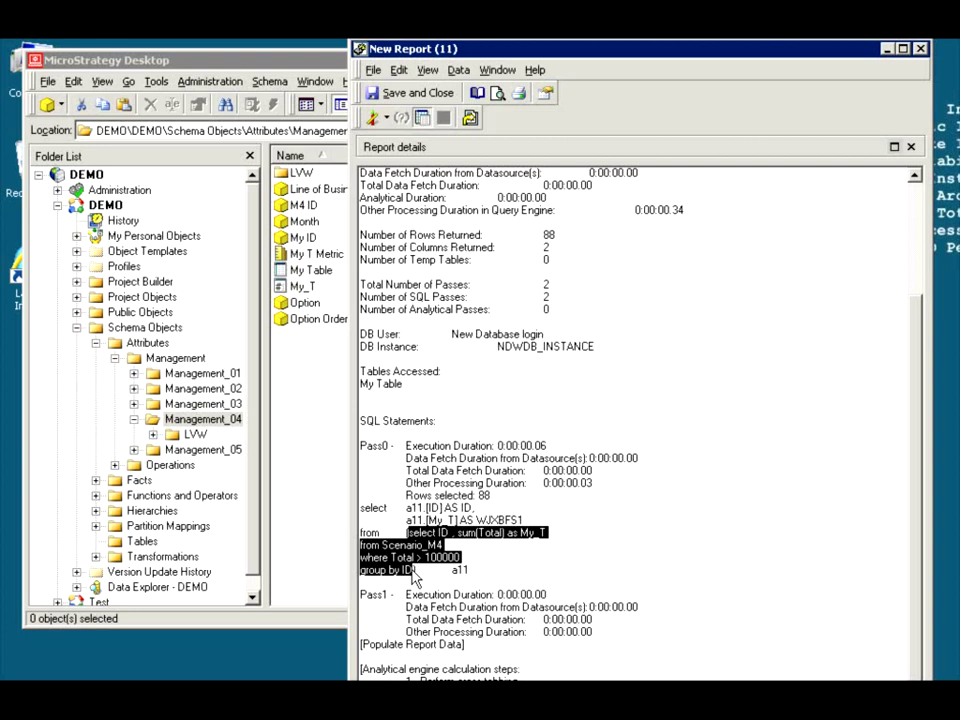
pyautogui.click(459, 557)
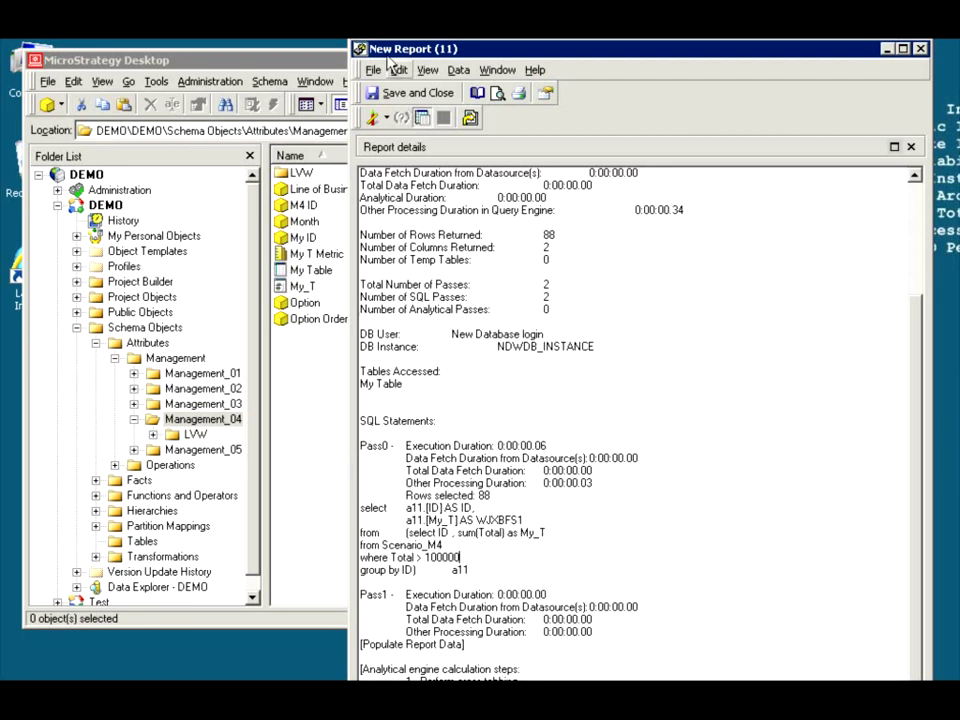
pyautogui.moveTo(386, 58); pyautogui.dragTo(430, 58)
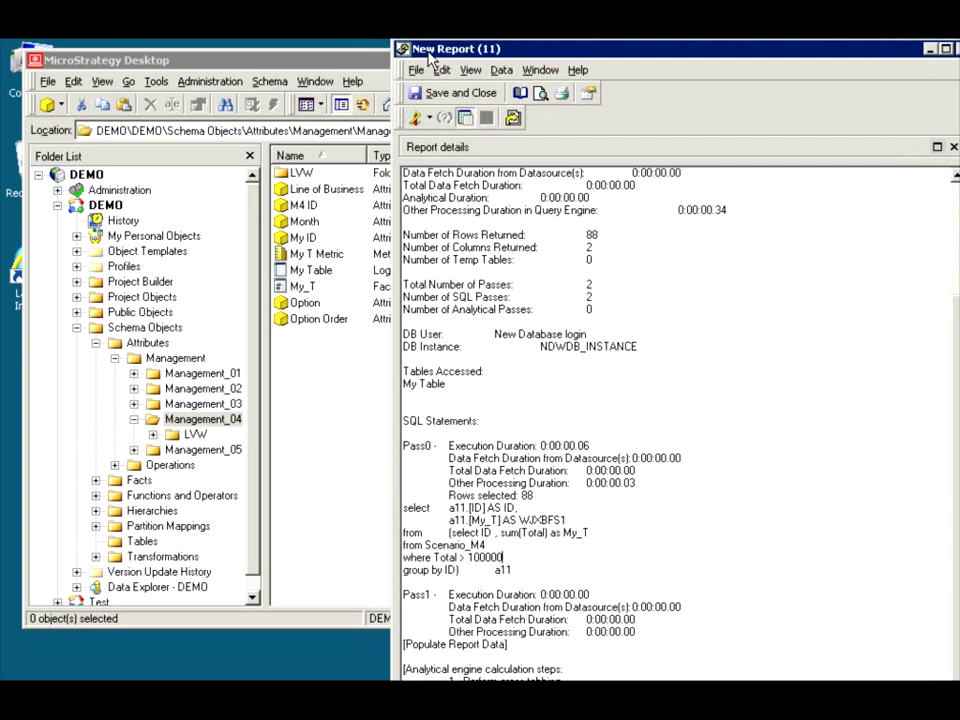
# Create another blank grid report from the Desktop folder area.
pyautogui.click(336, 396)
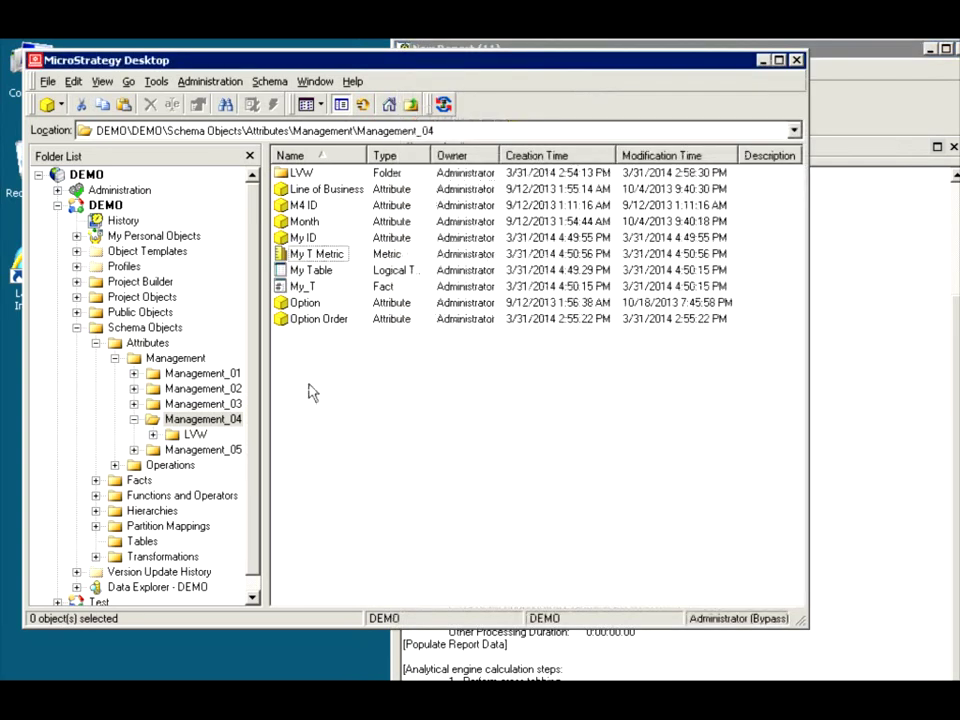
pyautogui.rightClick(310, 390)
pyautogui.moveTo(462, 508)
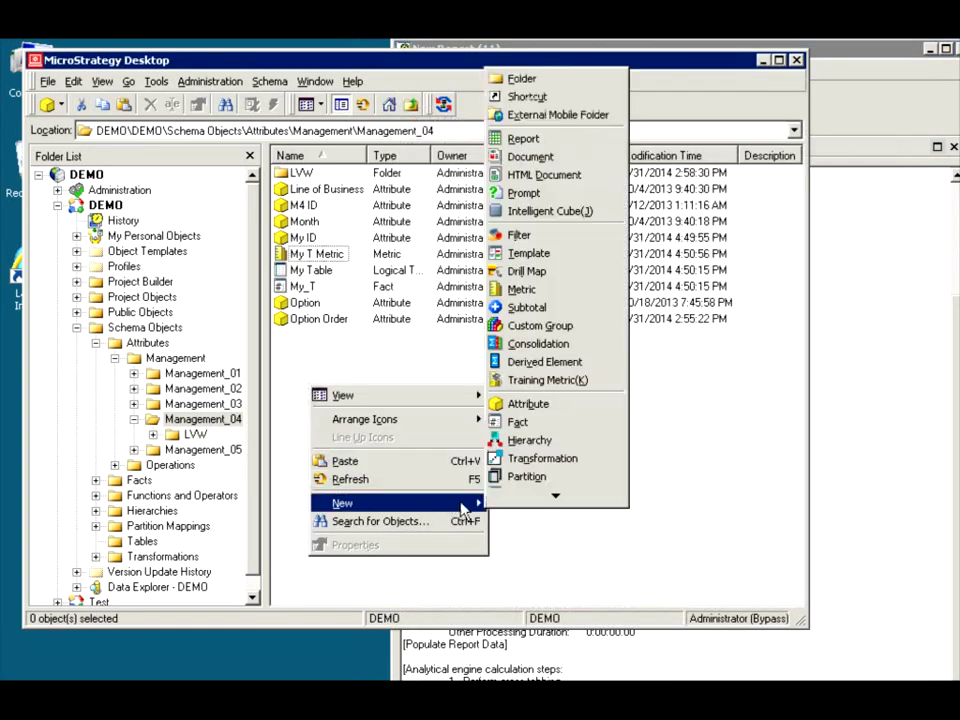
pyautogui.click(512, 140)
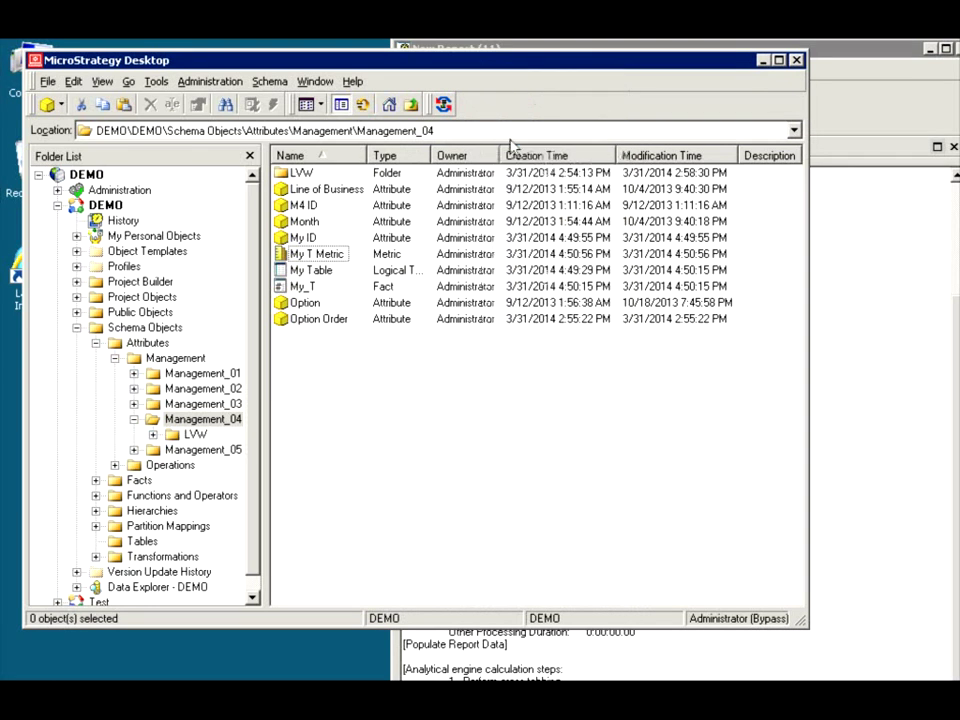
pyautogui.click(447, 468)
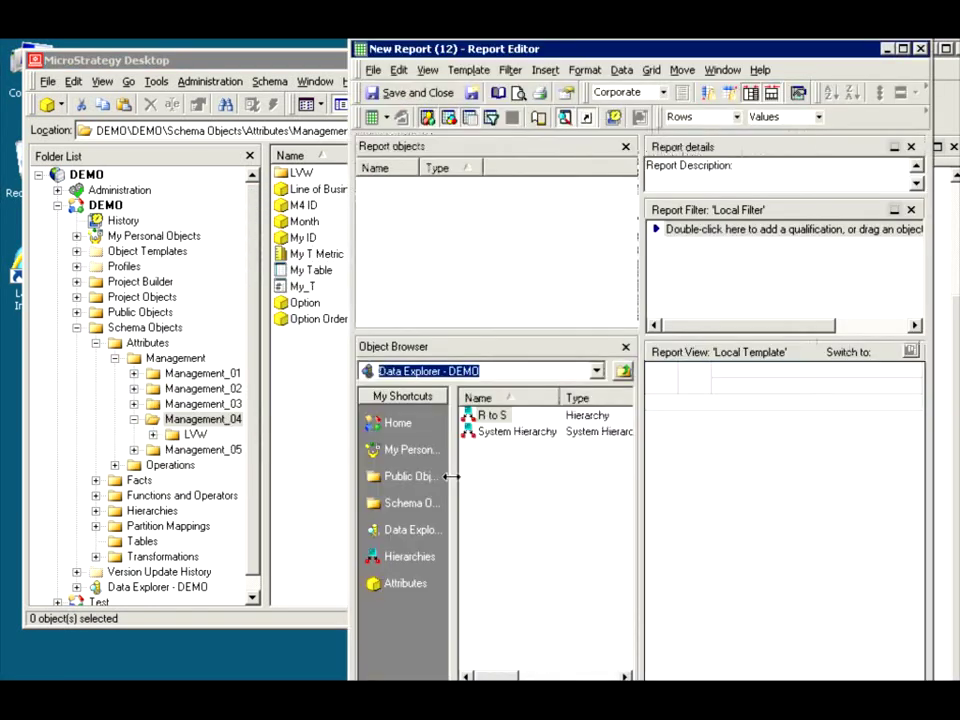
# Add the M4 ID attribute from the Management_04 attributes folder.
pyautogui.click(400, 477)
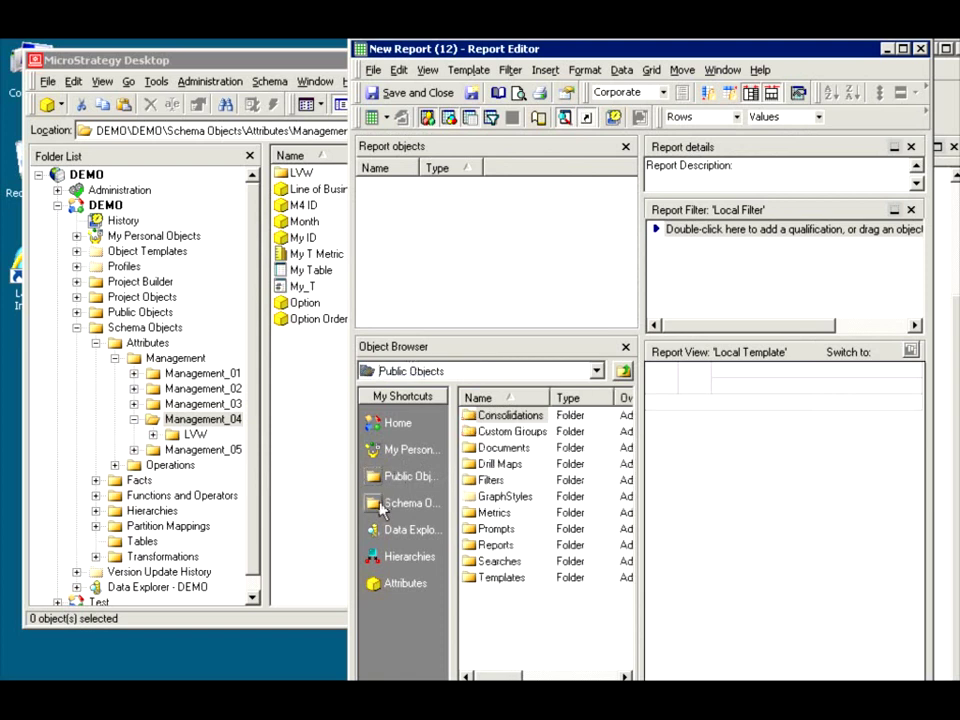
pyautogui.click(381, 505)
pyautogui.doubleClick(497, 415)
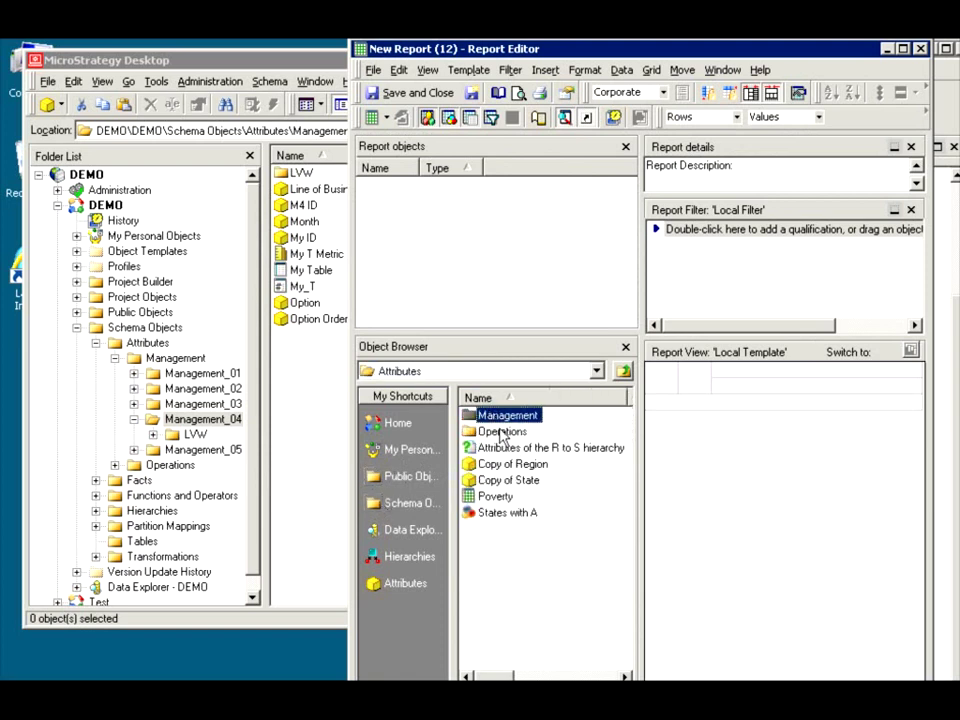
pyautogui.doubleClick(494, 418)
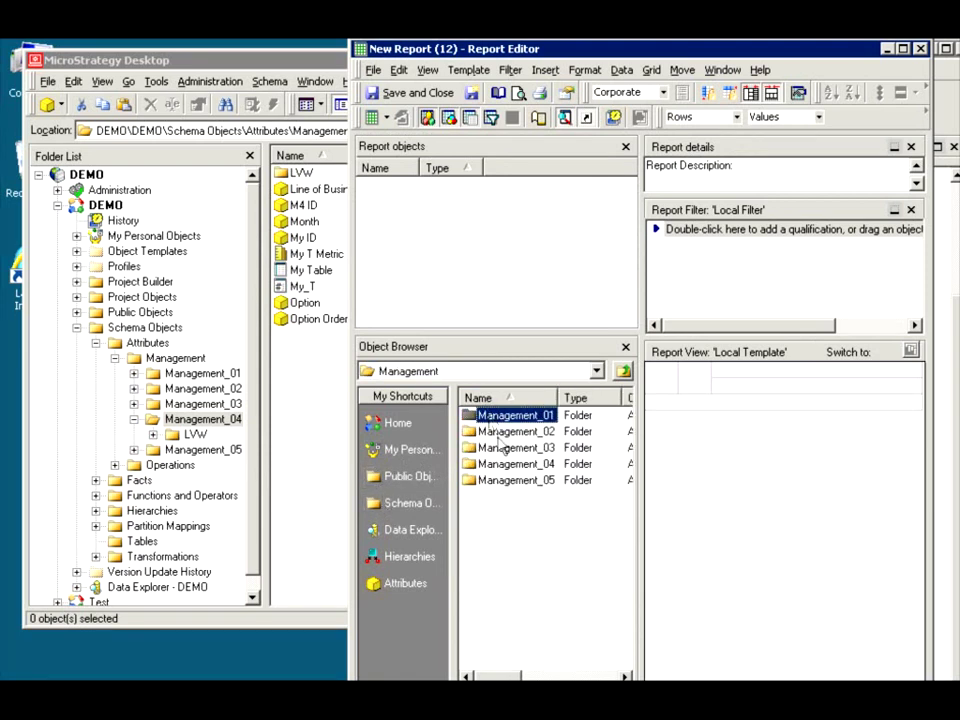
pyautogui.doubleClick(500, 464)
pyautogui.click(490, 448)
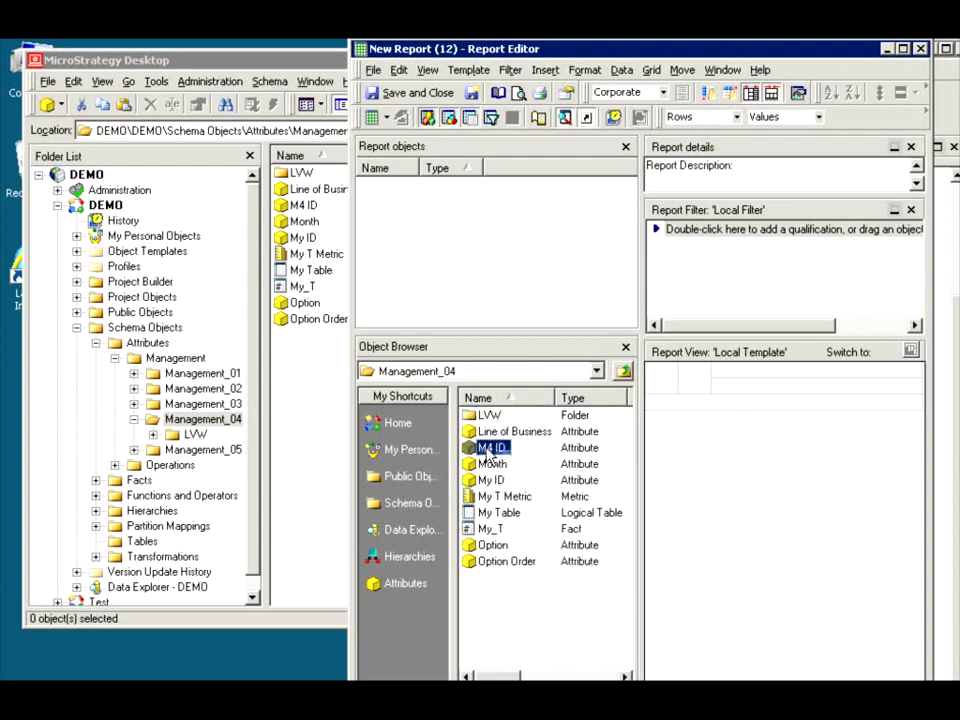
pyautogui.doubleClick(490, 449)
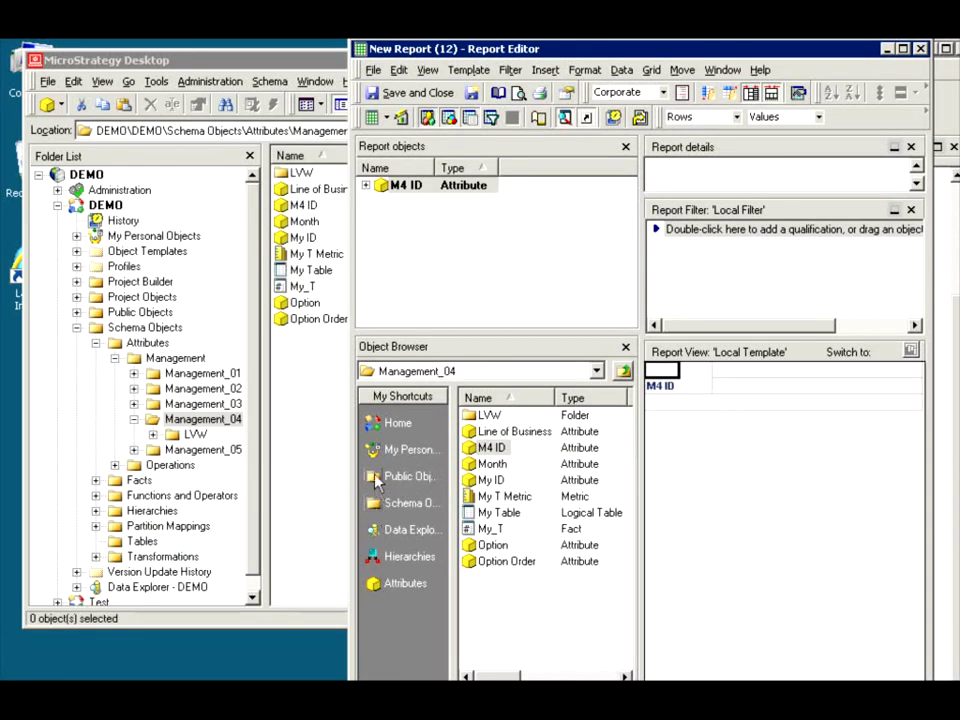
# Add the Total metric from the Management_04 metrics folder to the report.
pyautogui.click(374, 476)
pyautogui.click(496, 514)
pyautogui.doubleClick(496, 513)
pyautogui.click(486, 431)
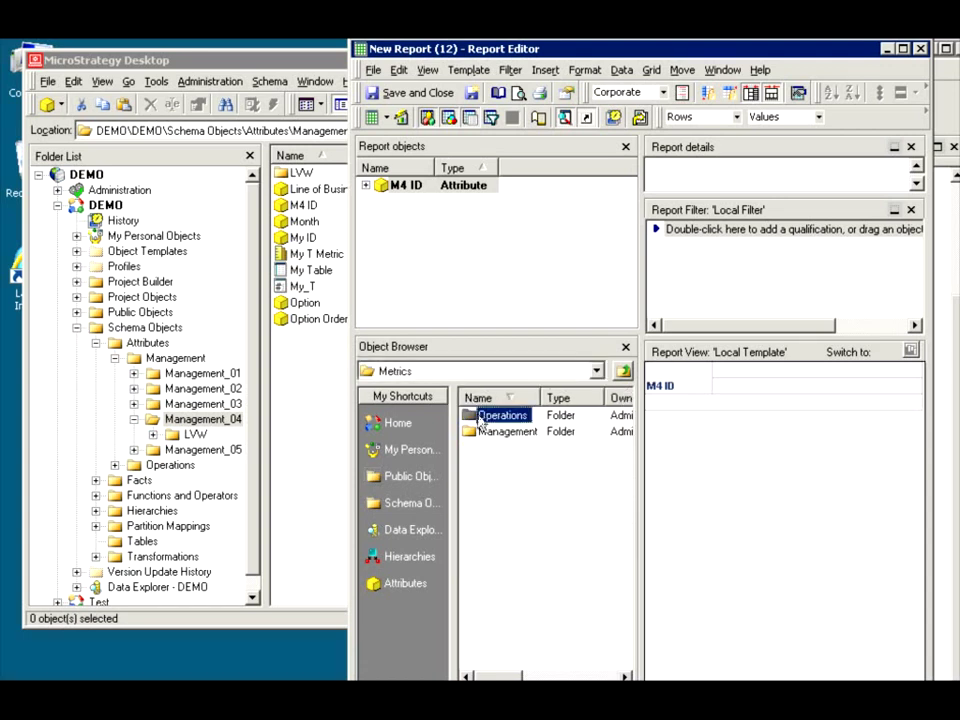
pyautogui.doubleClick(484, 433)
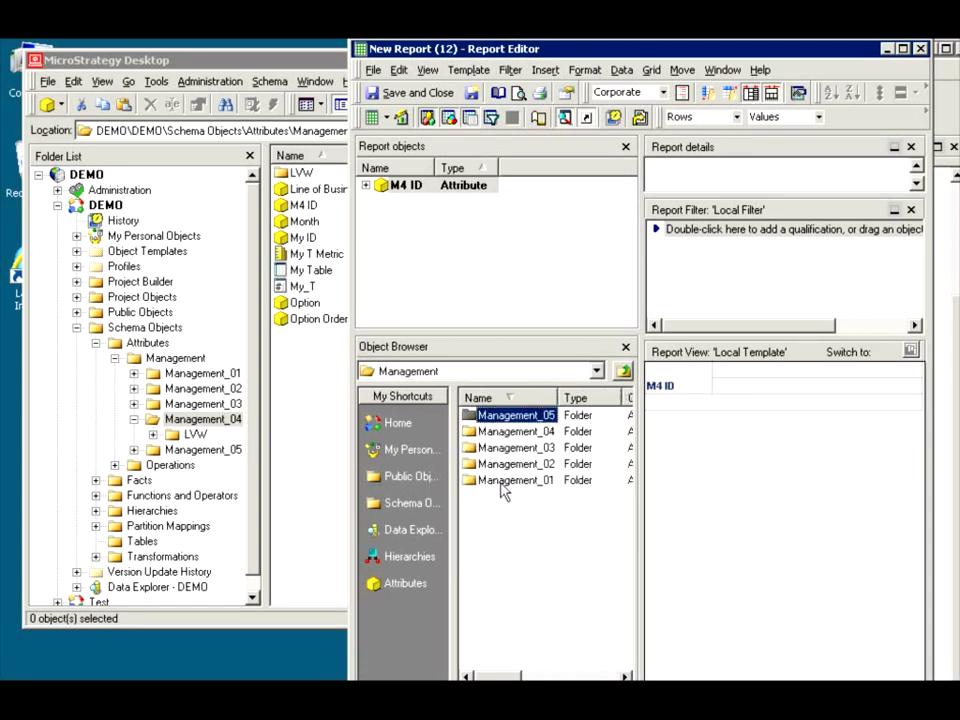
pyautogui.doubleClick(493, 432)
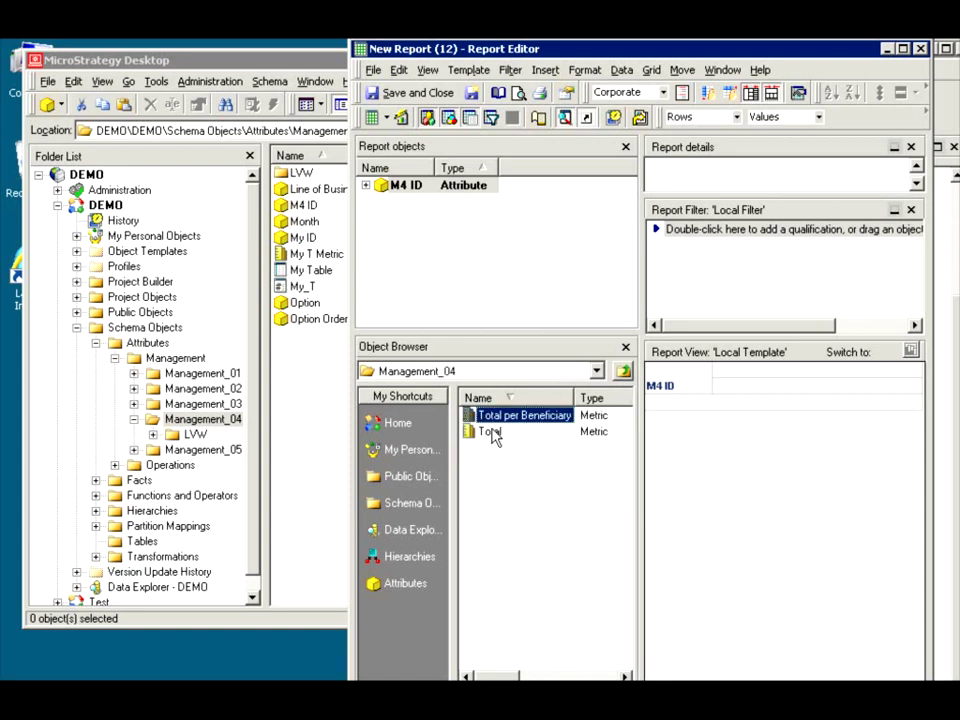
pyautogui.doubleClick(490, 432)
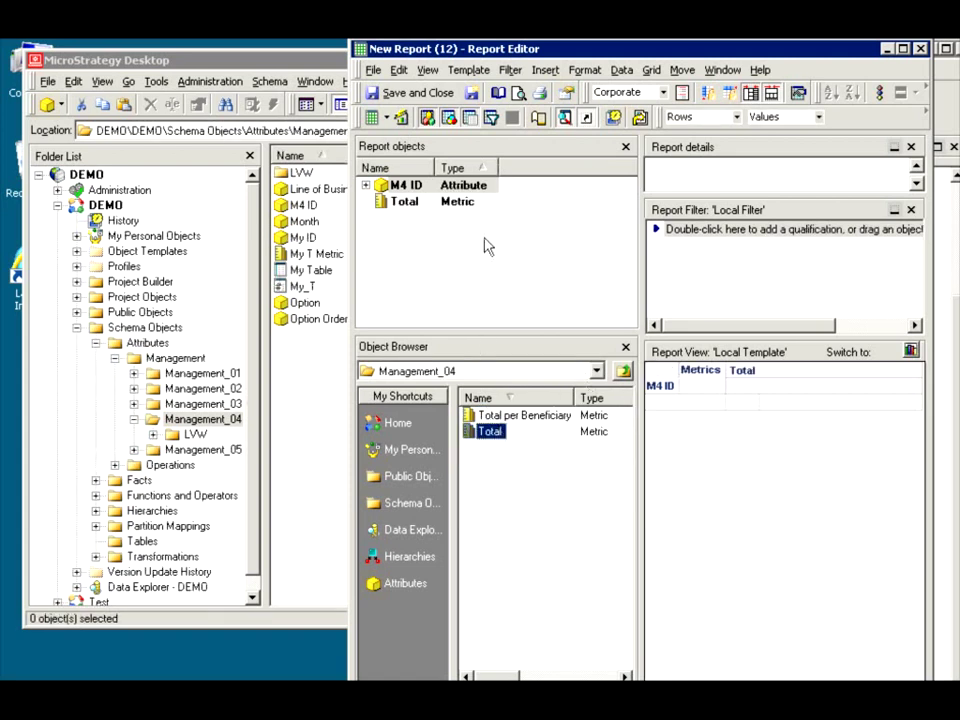
pyautogui.moveTo(418, 210); pyautogui.dragTo(699, 261)
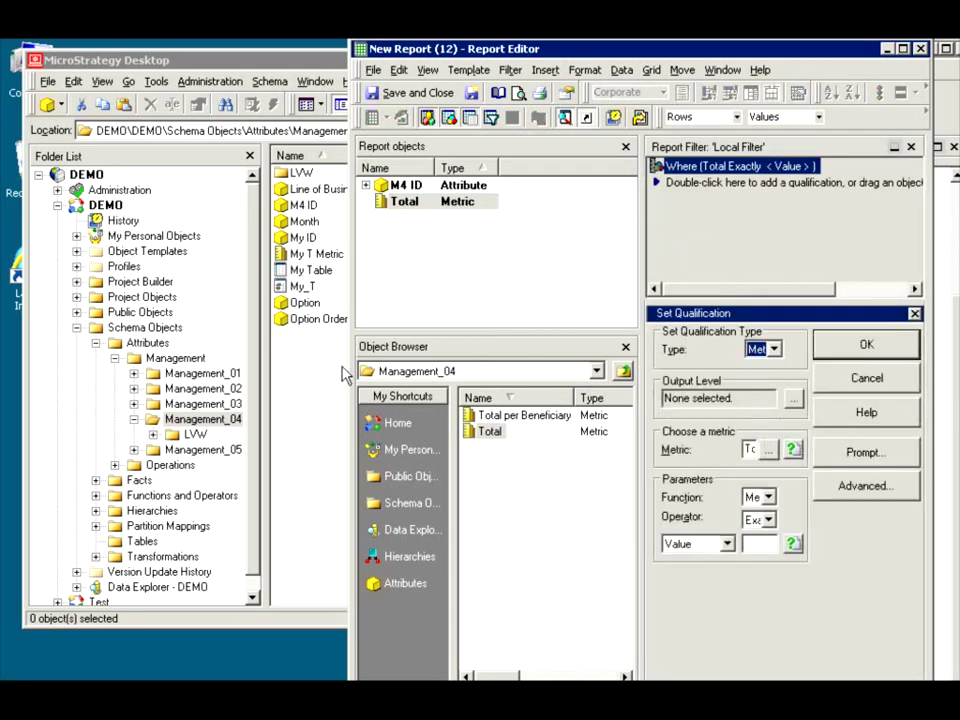
# Set the Total filter qualification to Greater than 100000 and confirm it.
pyautogui.moveTo(349, 380); pyautogui.dragTo(168, 378)
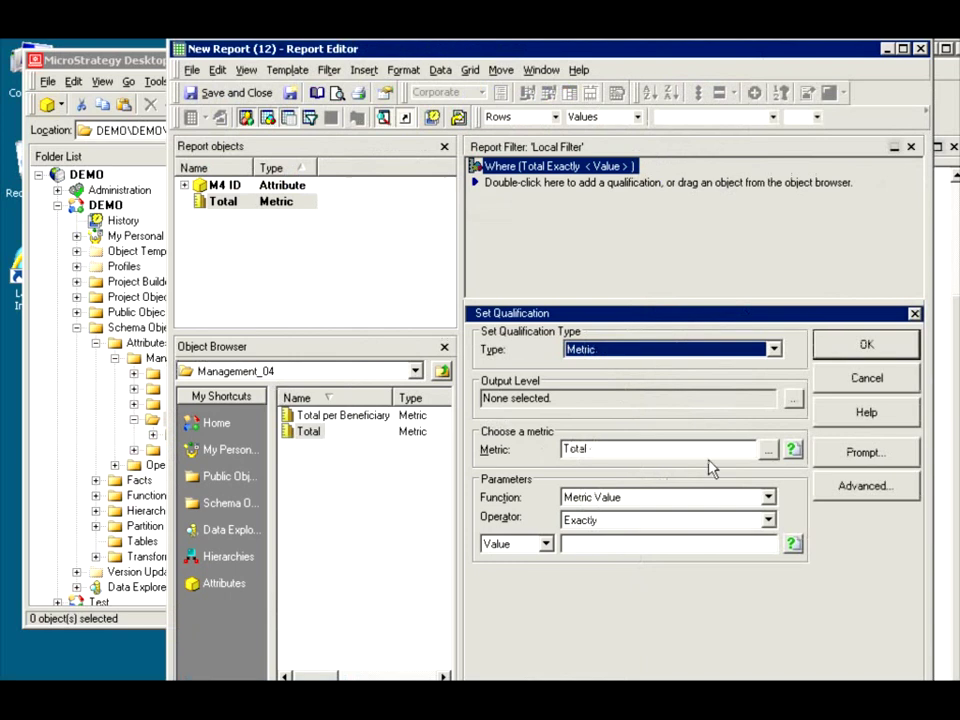
pyautogui.click(614, 519)
pyautogui.click(588, 550)
pyautogui.click(574, 544)
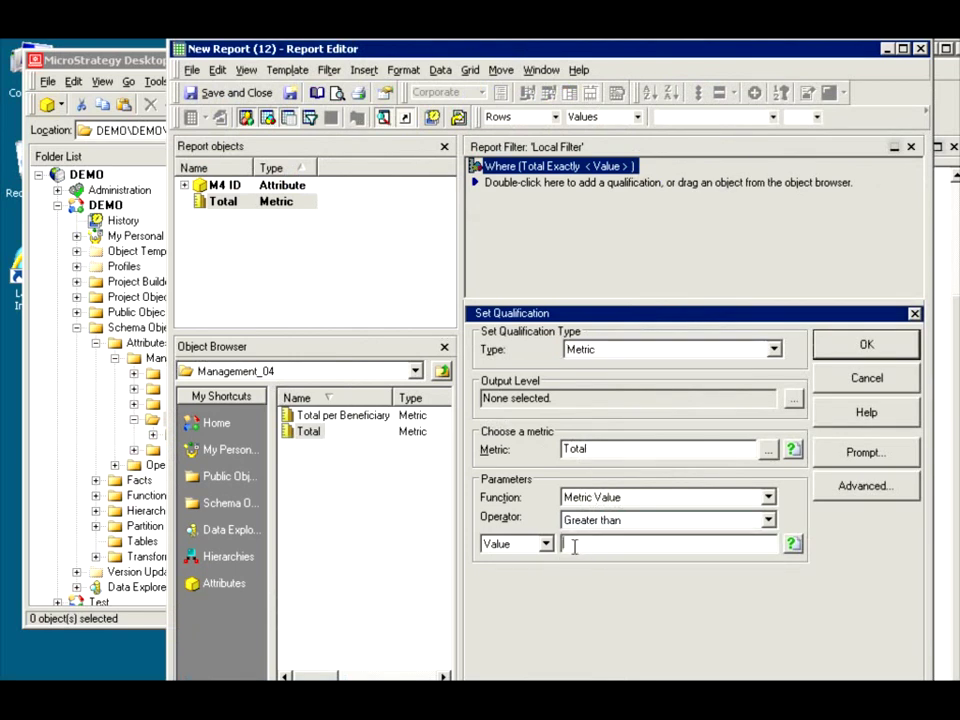
pyautogui.write('100000')
pyautogui.click(842, 356)
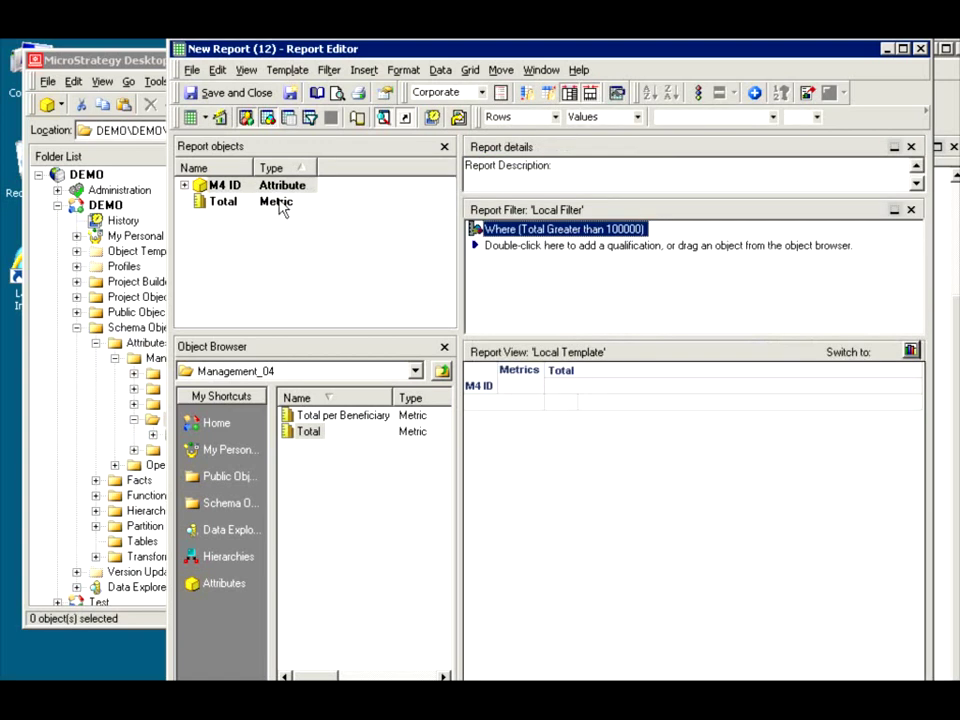
# Run New Report (12), switch it to SQL View, and place New Report (11) on the right.
pyautogui.click(205, 118)
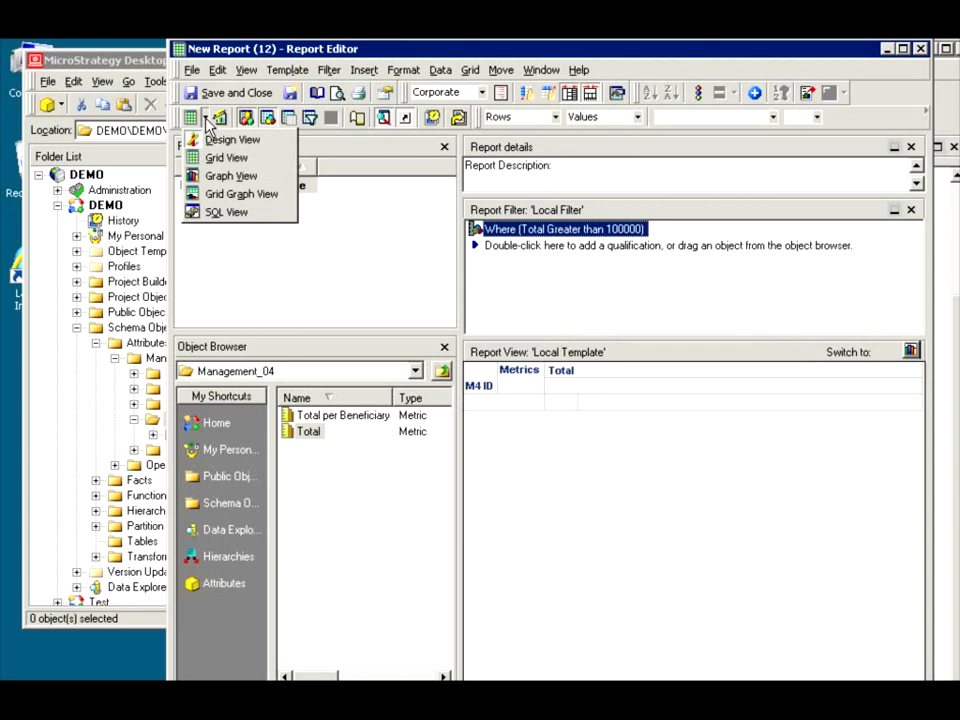
pyautogui.click(222, 157)
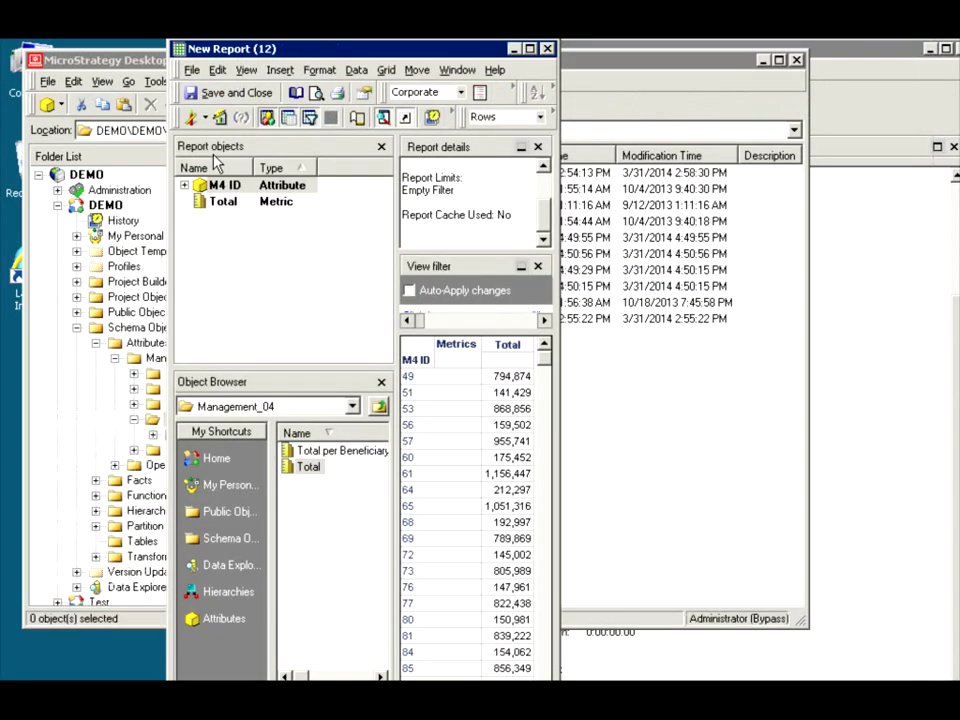
pyautogui.click(204, 118)
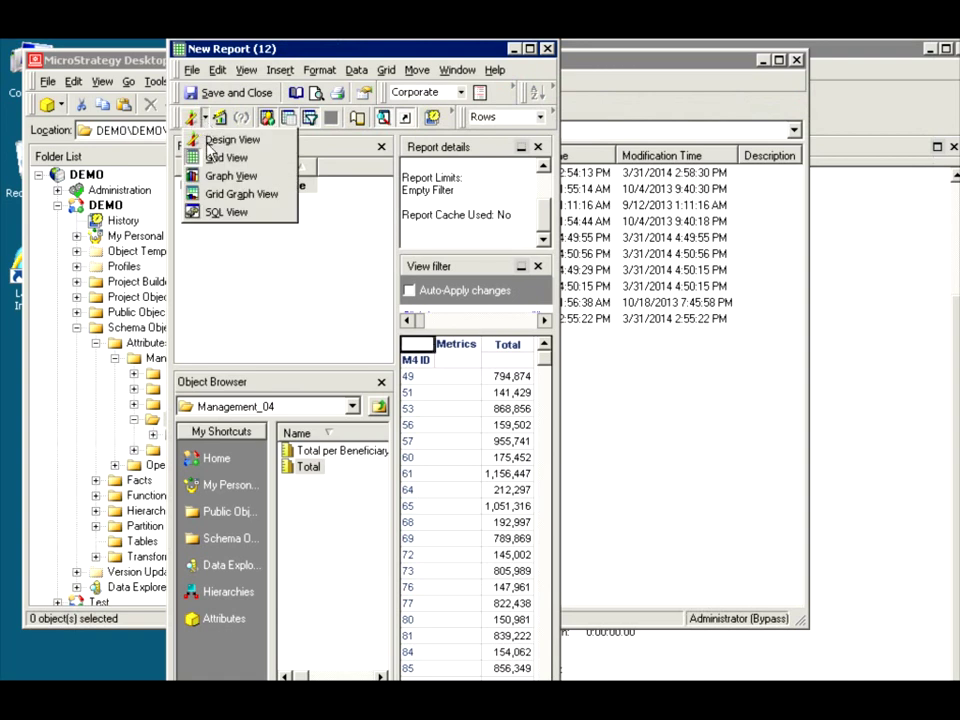
pyautogui.click(222, 210)
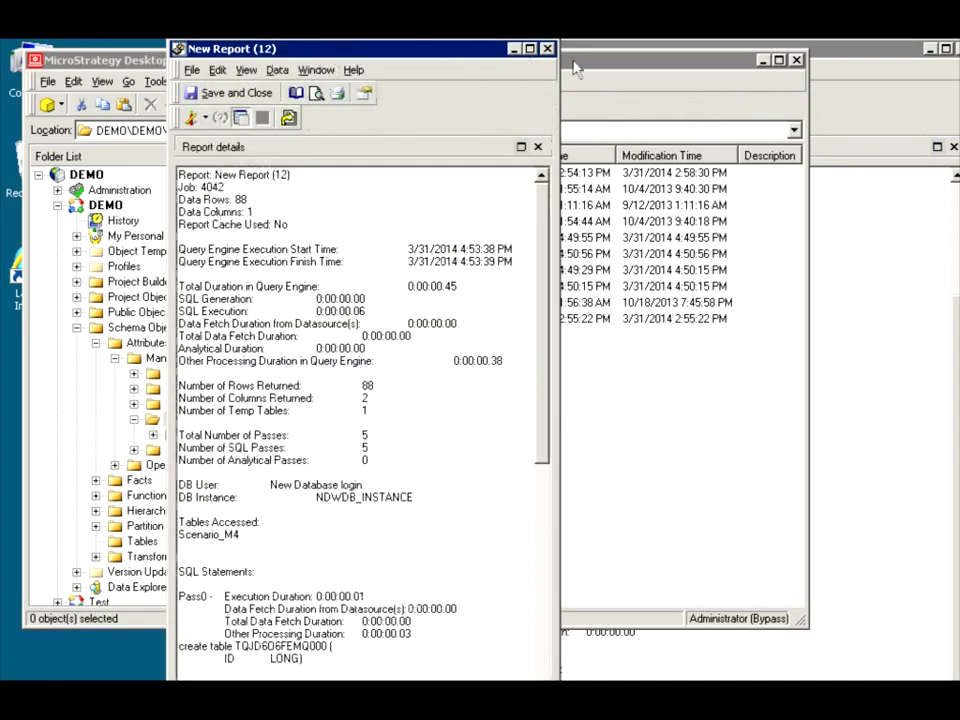
pyautogui.click(846, 96)
pyautogui.moveTo(525, 50); pyautogui.dragTo(715, 70)
pyautogui.click(363, 385)
pyautogui.scroll(-6, 405, 245)
pyautogui.moveTo(556, 465); pyautogui.dragTo(559, 561)
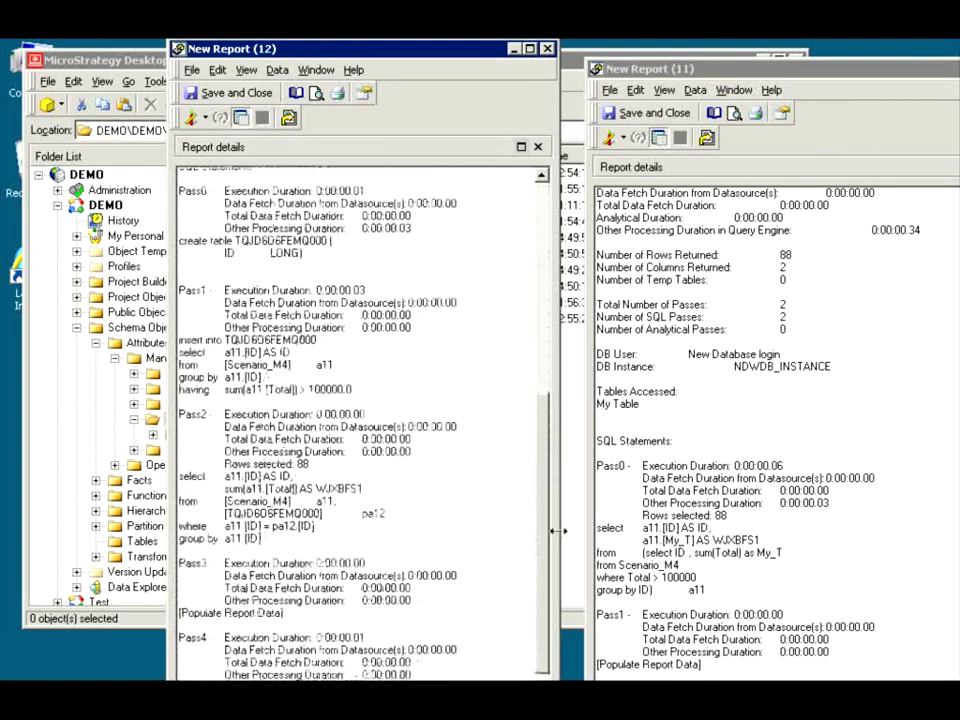
# Highlight Pass1's temp-table query, its having condition, 100000 threshold and ID column.
pyautogui.moveTo(180, 352); pyautogui.dragTo(379, 386)
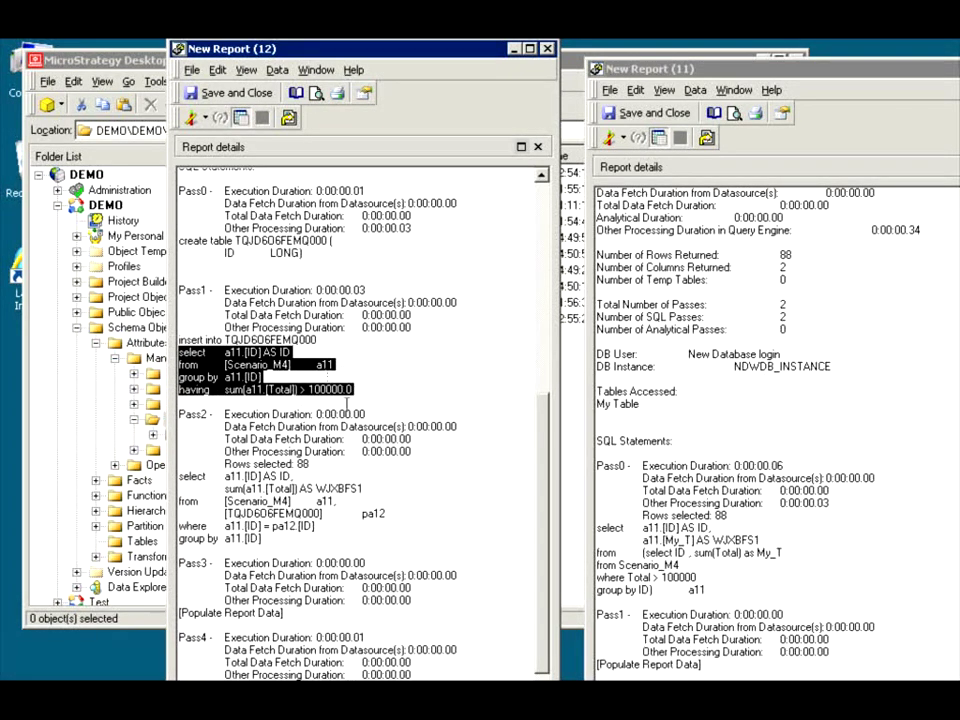
pyautogui.moveTo(352, 390); pyautogui.dragTo(172, 356)
pyautogui.click(178, 400)
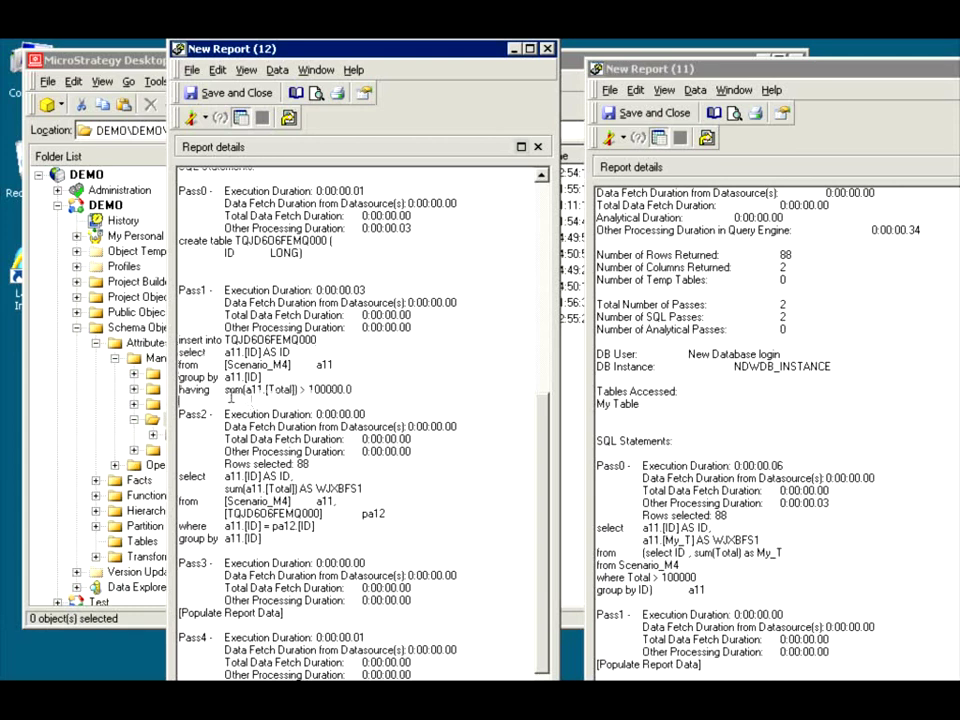
pyautogui.moveTo(358, 396); pyautogui.dragTo(193, 366)
pyautogui.click(264, 391)
pyautogui.moveTo(310, 389); pyautogui.dragTo(346, 393)
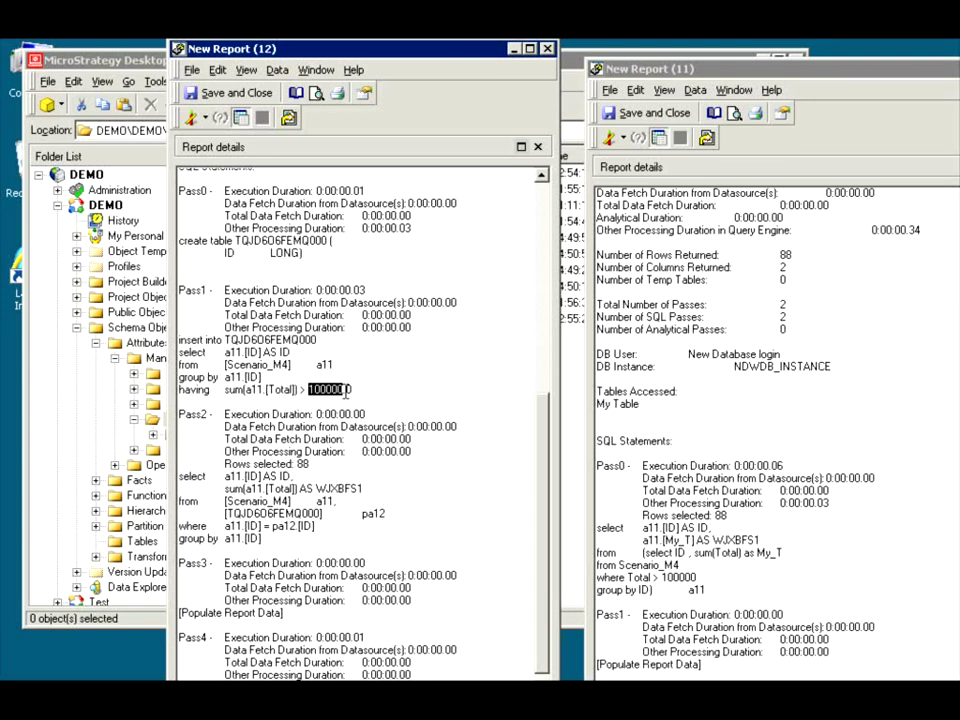
pyautogui.moveTo(242, 352); pyautogui.dragTo(268, 353)
# Highlight Pass2's select and join, then the My Table report's matching subquery lines.
pyautogui.moveTo(224, 476); pyautogui.dragTo(362, 489)
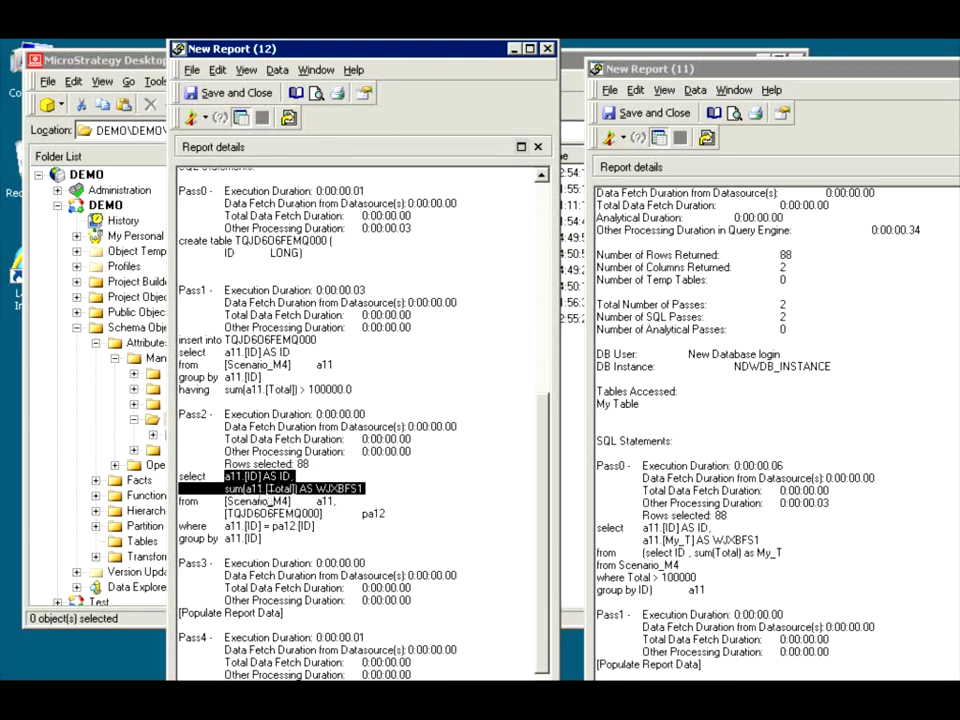
pyautogui.moveTo(226, 500); pyautogui.dragTo(310, 526)
pyautogui.moveTo(207, 352); pyautogui.dragTo(355, 387)
pyautogui.click(226, 358)
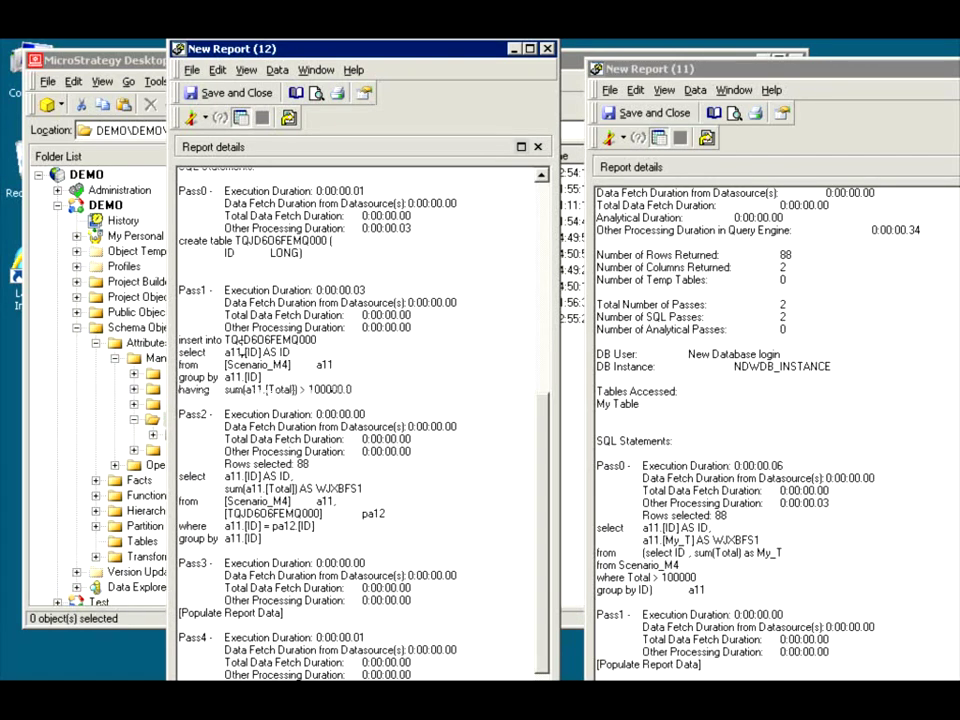
pyautogui.moveTo(226, 362); pyautogui.dragTo(355, 394)
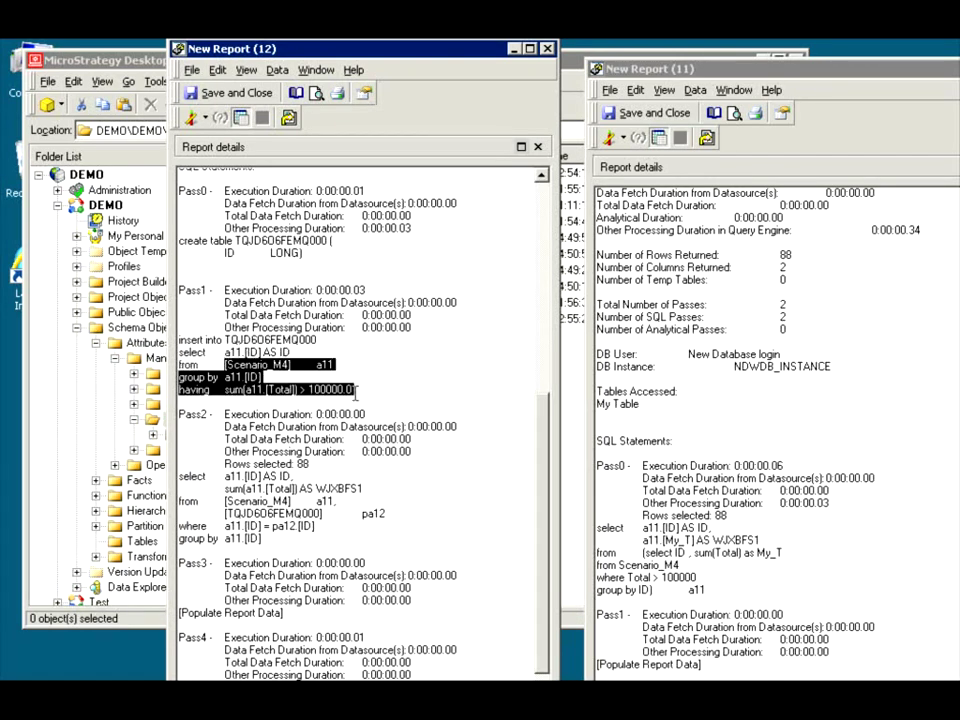
pyautogui.moveTo(282, 540); pyautogui.dragTo(184, 475)
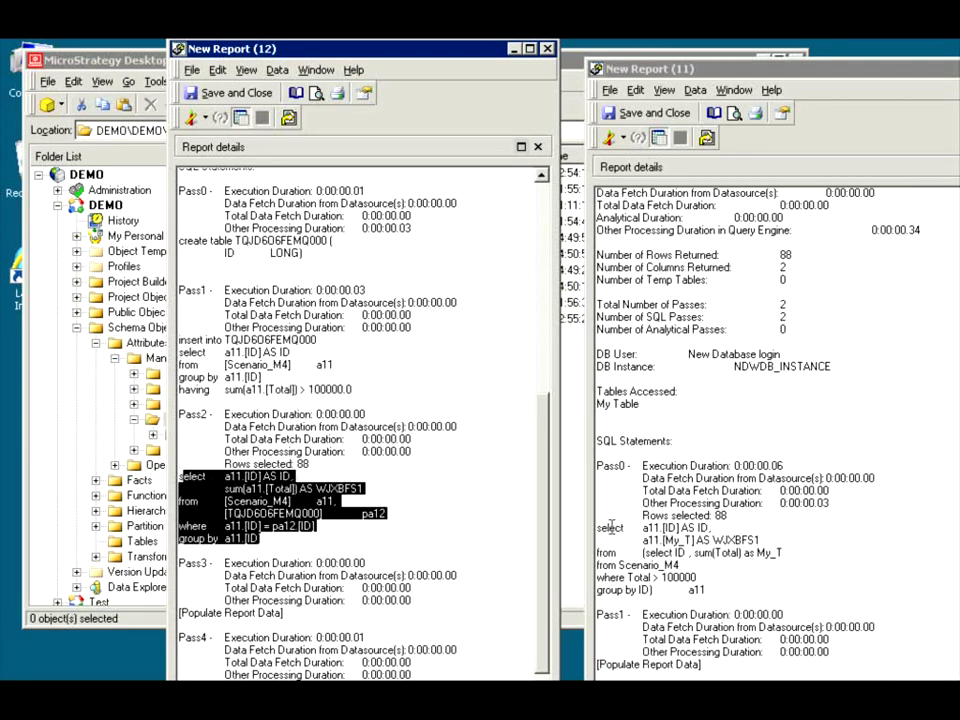
pyautogui.moveTo(598, 527); pyautogui.dragTo(762, 541)
pyautogui.moveTo(657, 577); pyautogui.dragTo(659, 589)
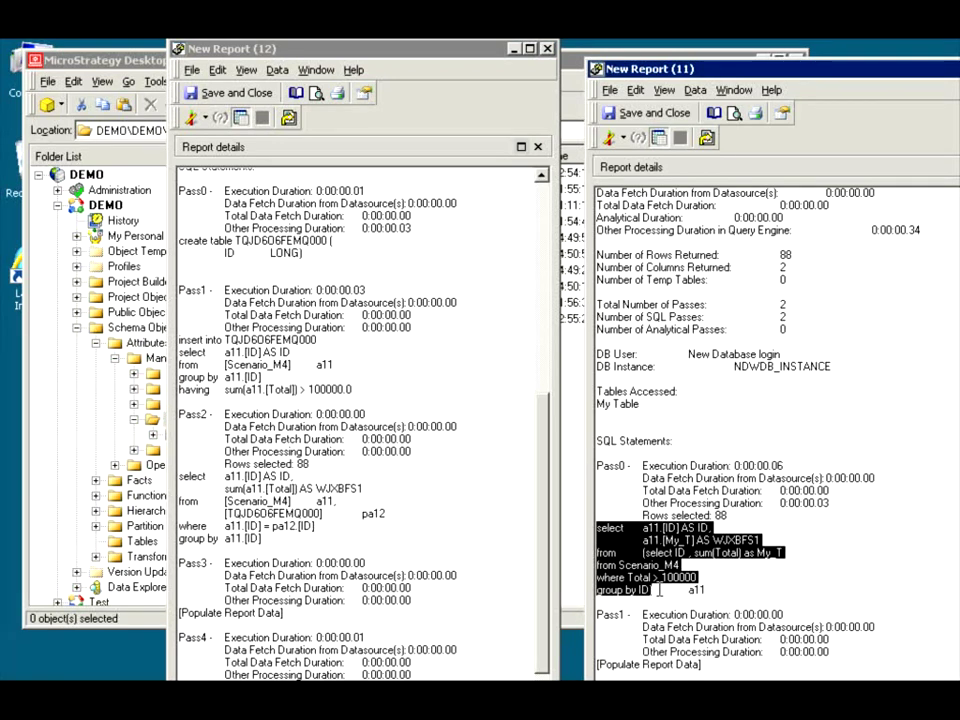
# Set the report's VLDB Intermediate Table Type to Derived table and save.
pyautogui.click(212, 54)
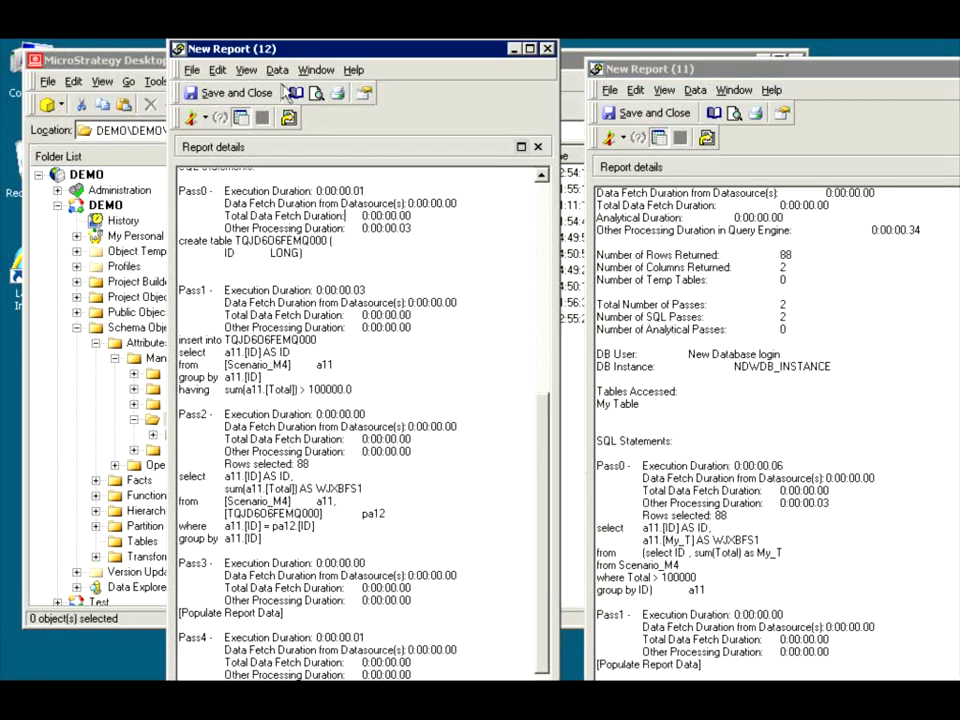
pyautogui.click(276, 71)
pyautogui.click(296, 90)
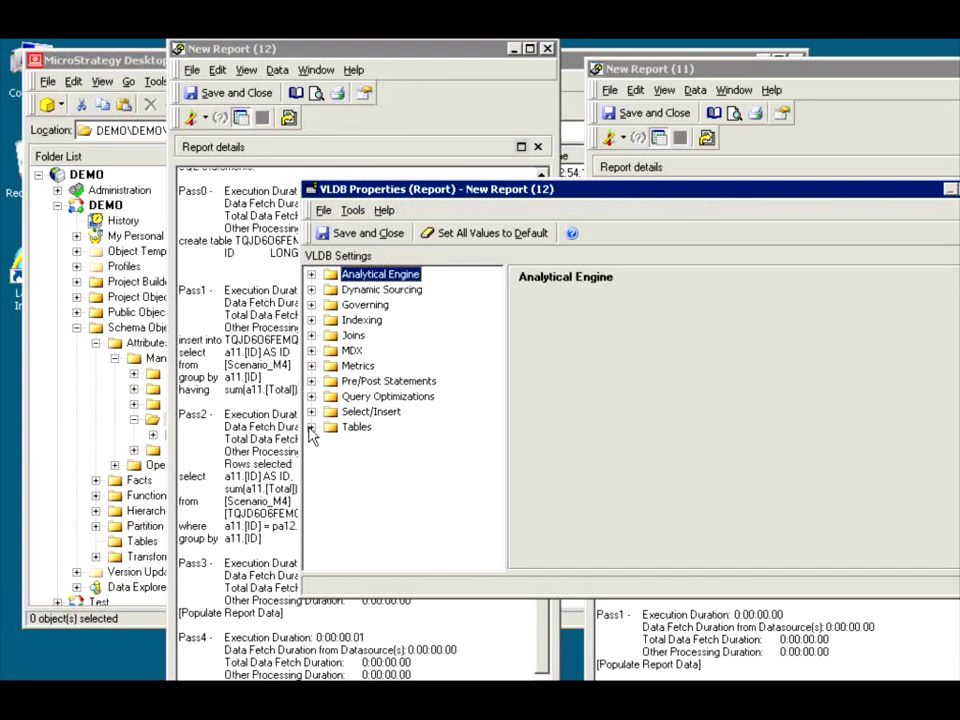
pyautogui.click(311, 427)
pyautogui.click(400, 412)
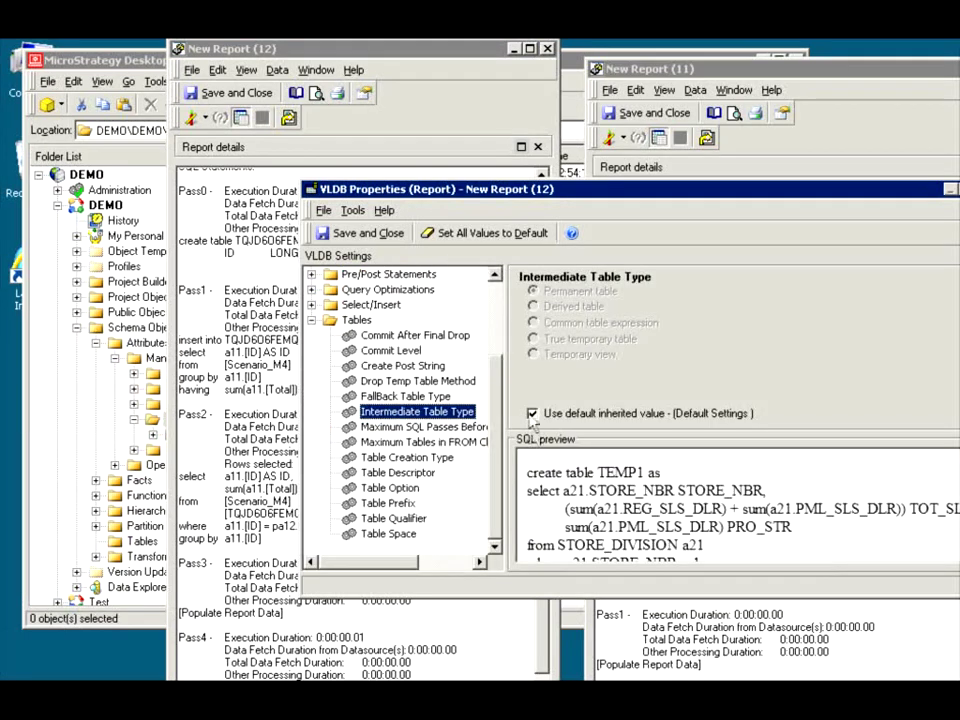
pyautogui.click(533, 413)
pyautogui.click(551, 307)
pyautogui.click(372, 233)
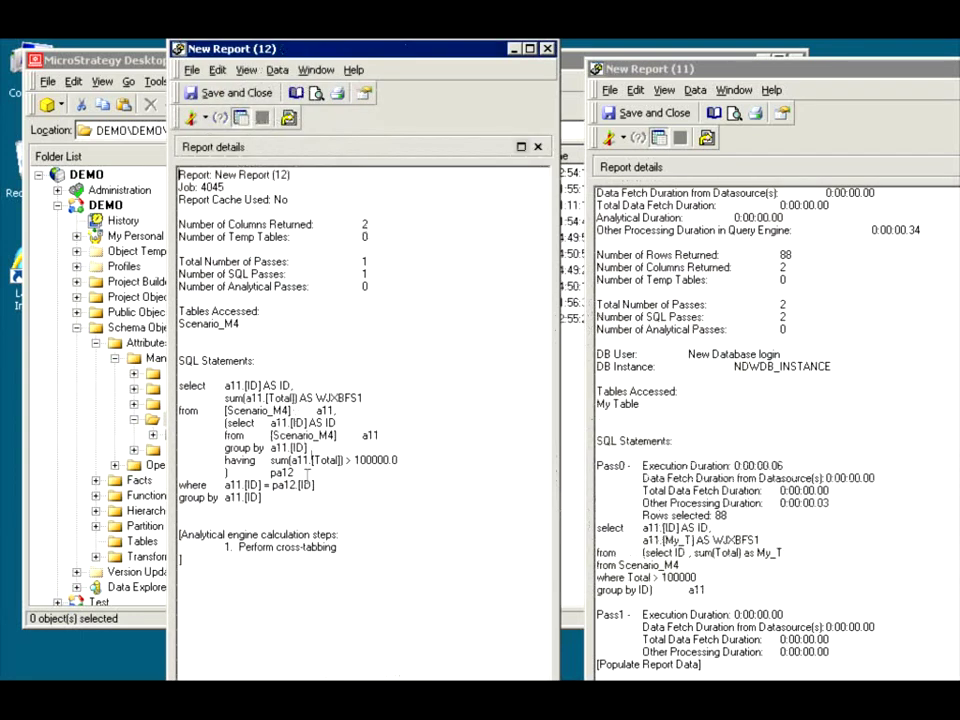
# Compare the new single-pass SQL's having condition with the My Table report's where Total > 100000.
pyautogui.moveTo(275, 499); pyautogui.dragTo(224, 397)
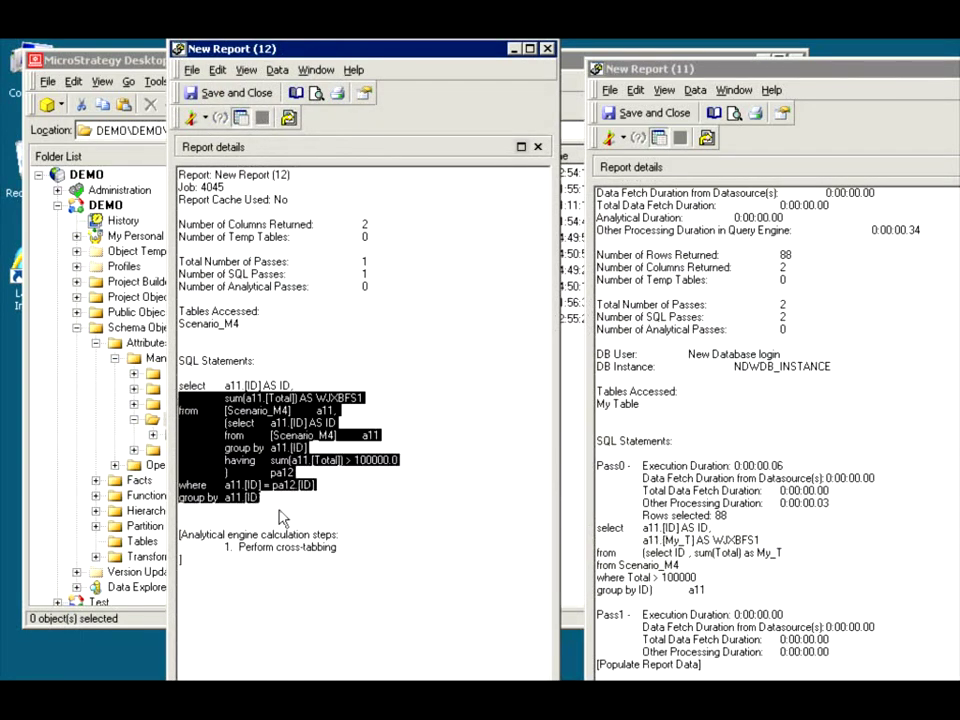
pyautogui.click(247, 463)
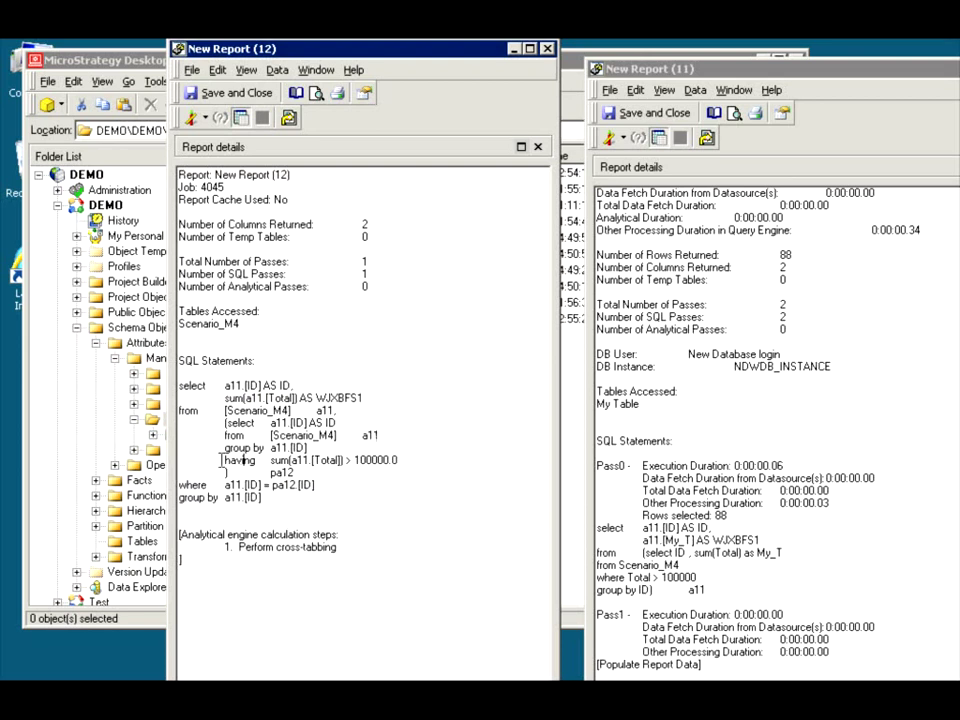
pyautogui.moveTo(222, 460); pyautogui.dragTo(398, 458)
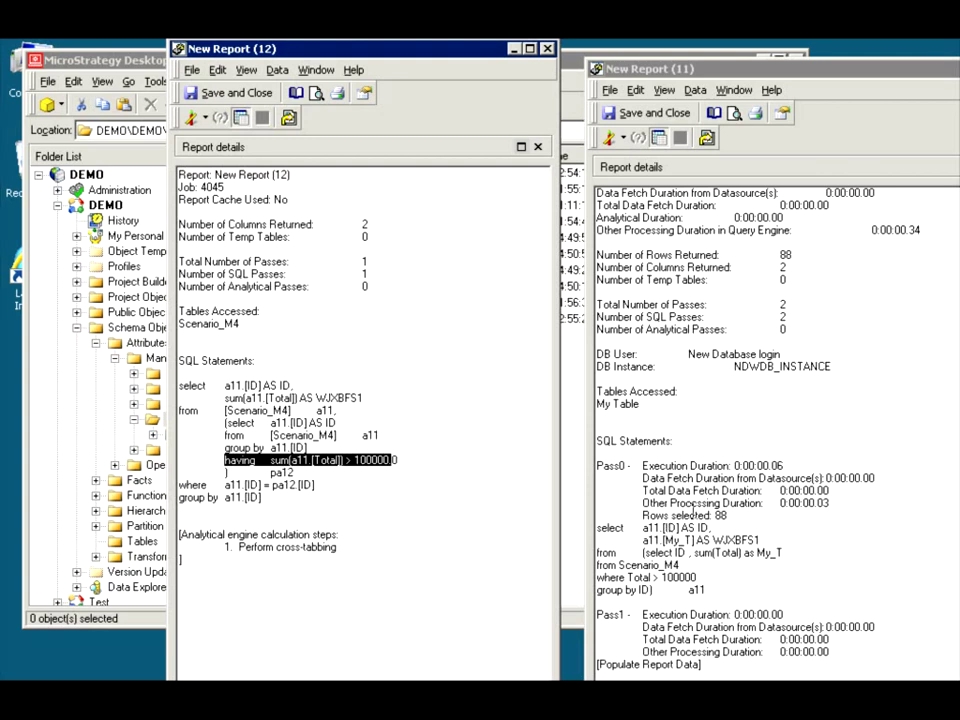
pyautogui.click(666, 527)
pyautogui.moveTo(651, 590); pyautogui.dragTo(597, 558)
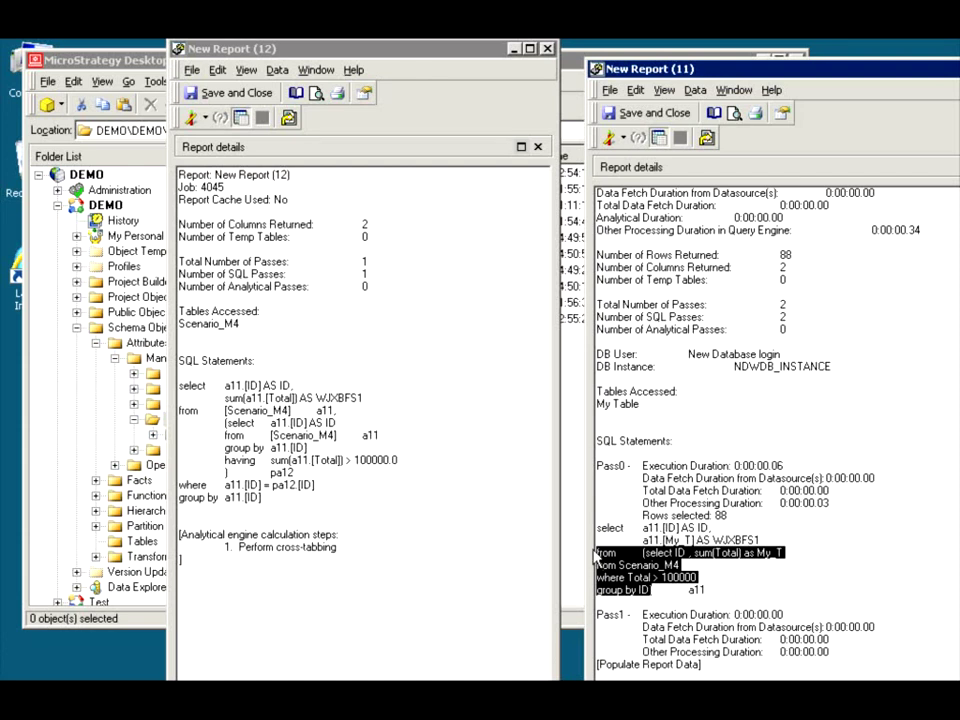
pyautogui.click(583, 529)
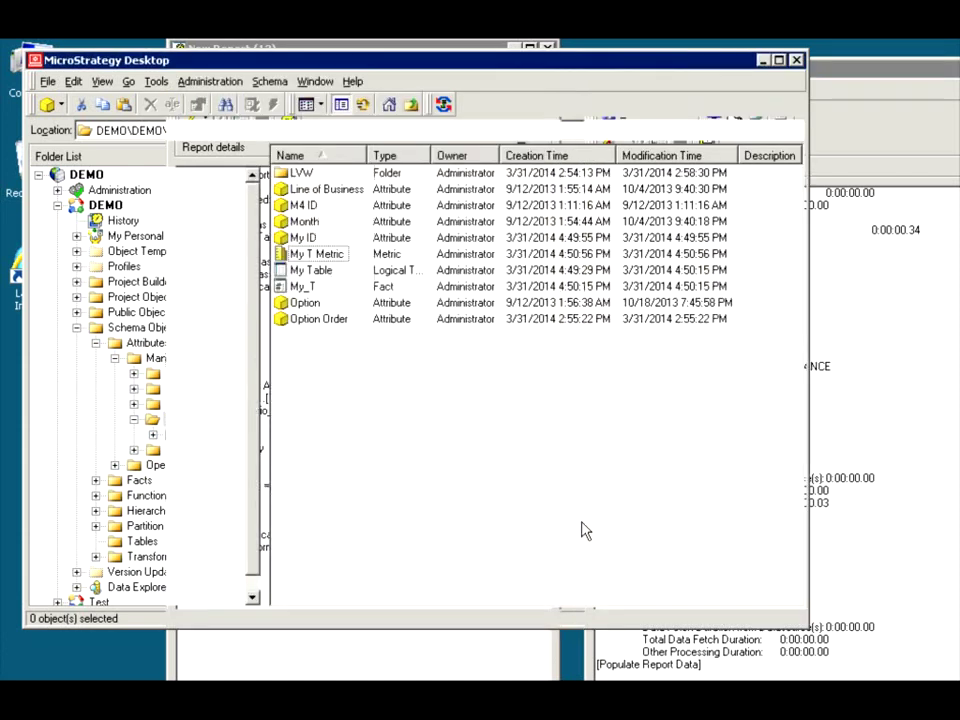
# Edit My Table's SQL so it filters where ID > 100 instead of Total > 100000.
pyautogui.doubleClick(311, 272)
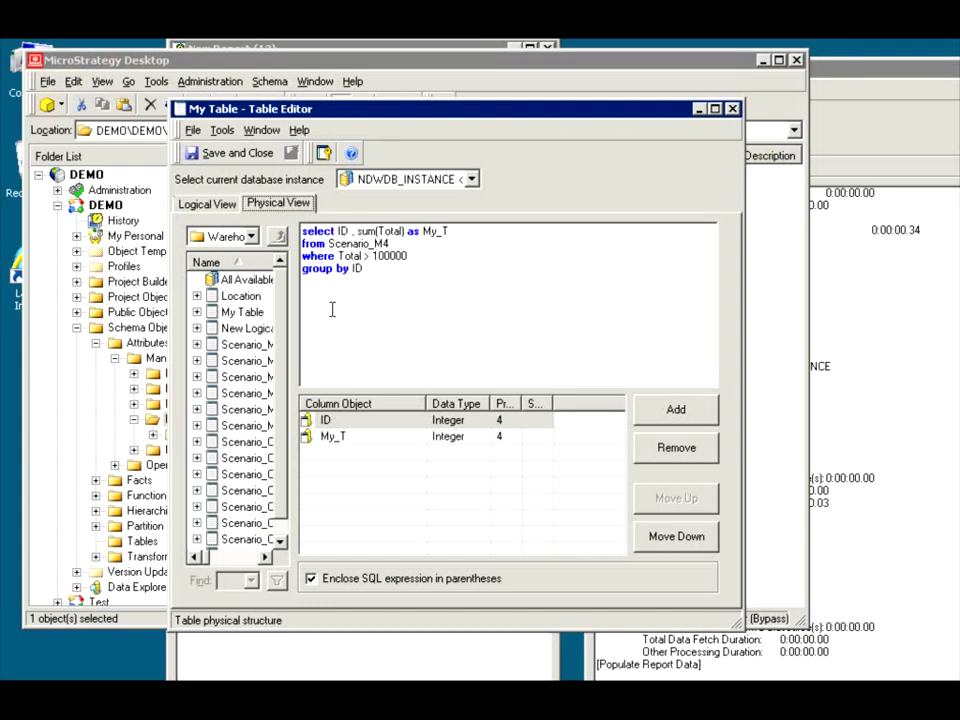
pyautogui.moveTo(338, 256); pyautogui.dragTo(366, 262)
pyautogui.write('ID')
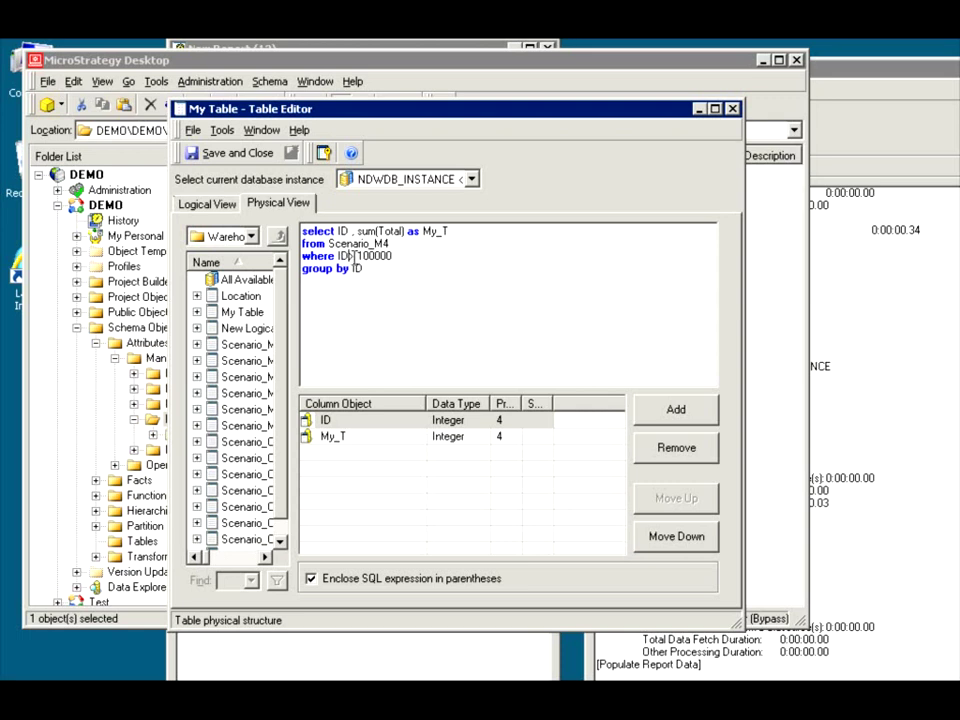
pyautogui.moveTo(356, 256); pyautogui.dragTo(409, 254)
pyautogui.write('100')
pyautogui.press('Return')
pyautogui.moveTo(401, 253); pyautogui.dragTo(306, 220)
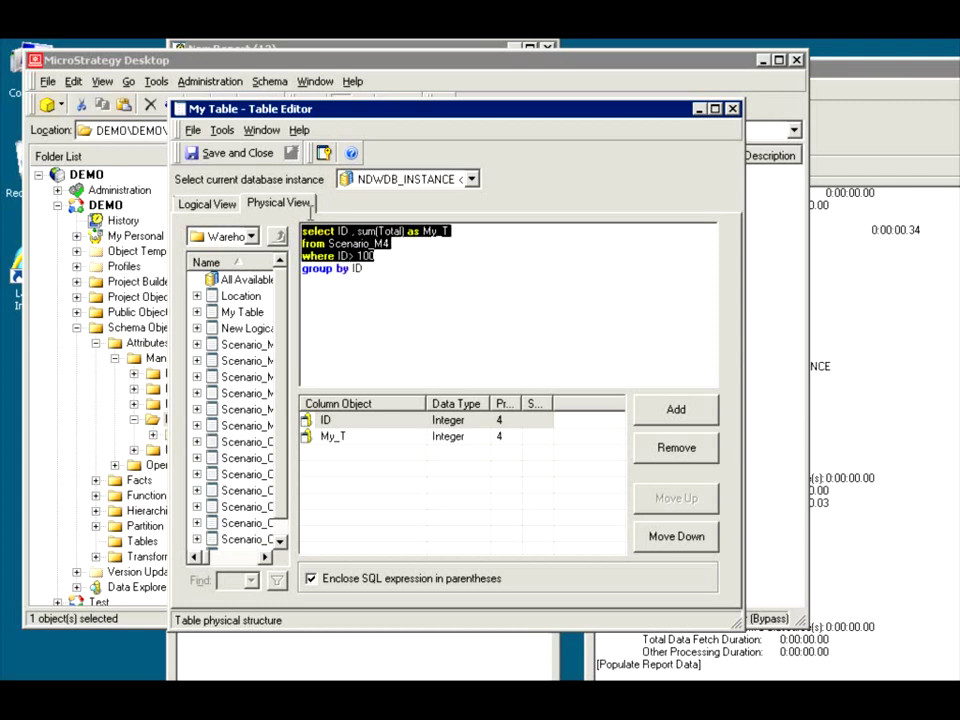
pyautogui.click(338, 256)
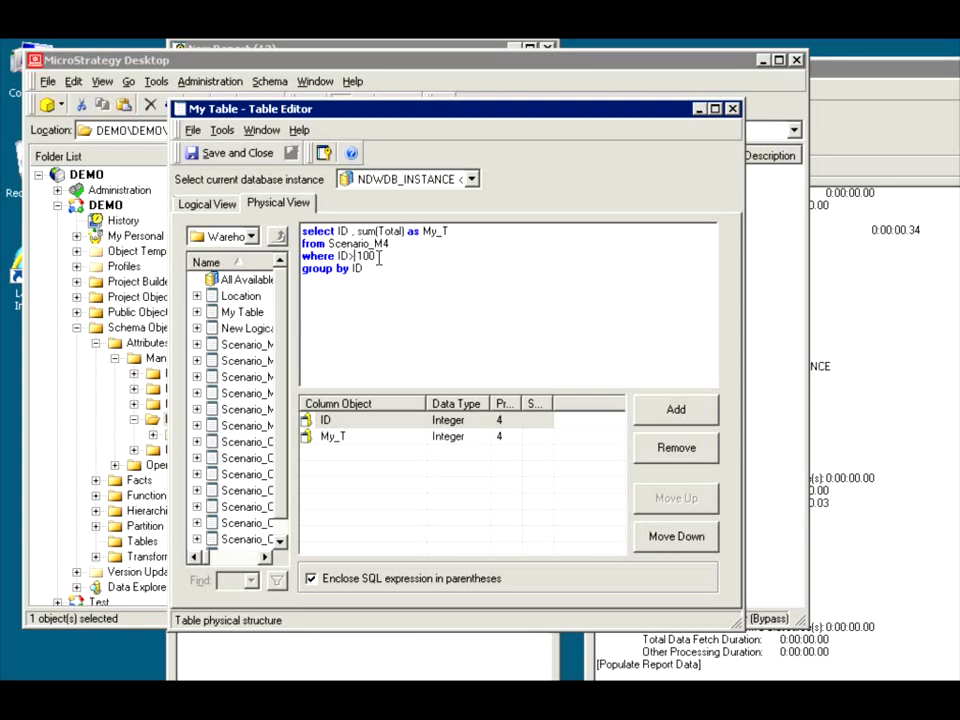
# Close My Table's editor without saving changes, then start renaming My Table in Management_04.
pyautogui.click(732, 108)
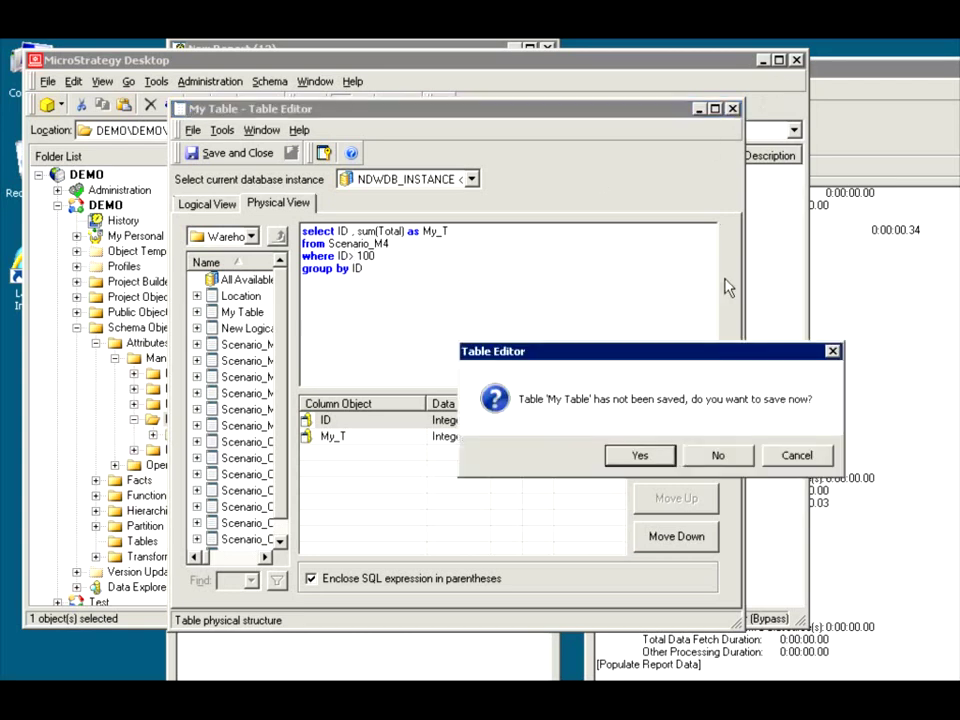
pyautogui.click(719, 455)
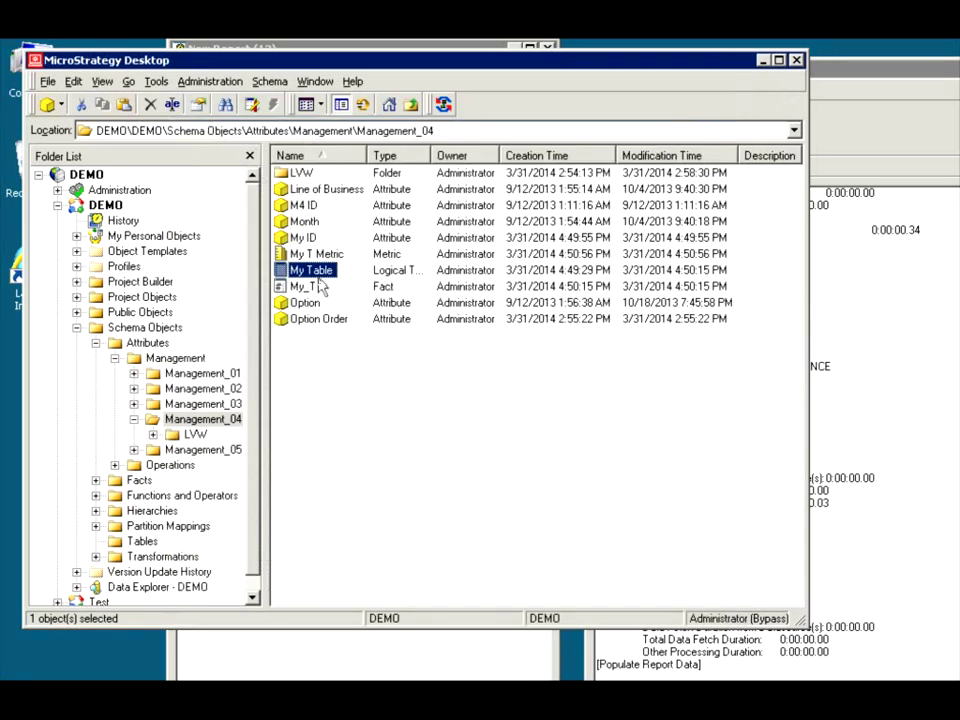
pyautogui.press('F2')
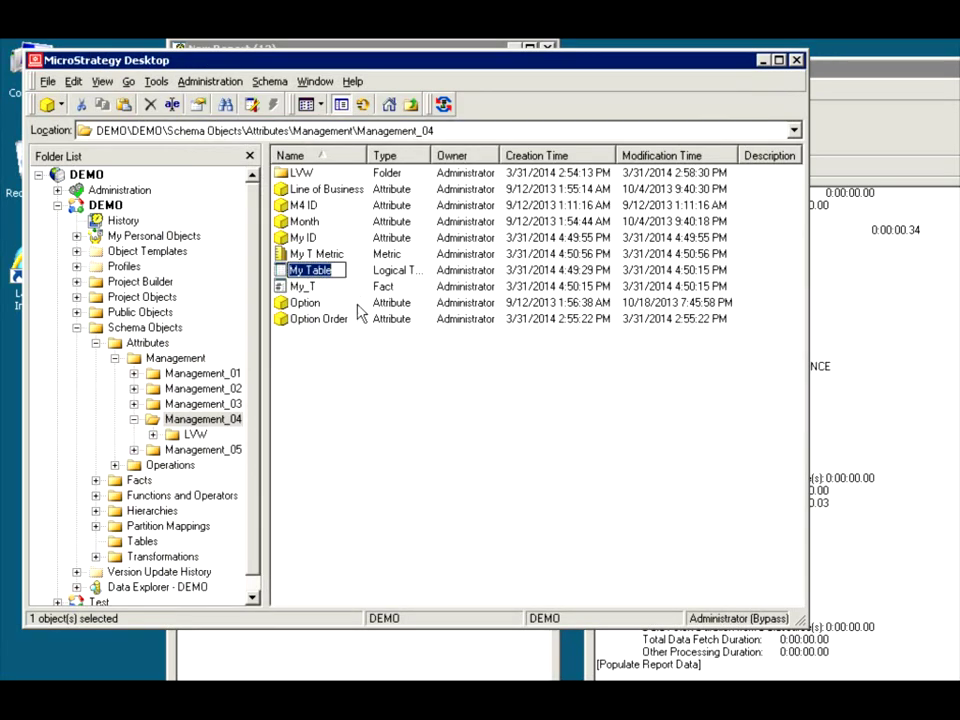